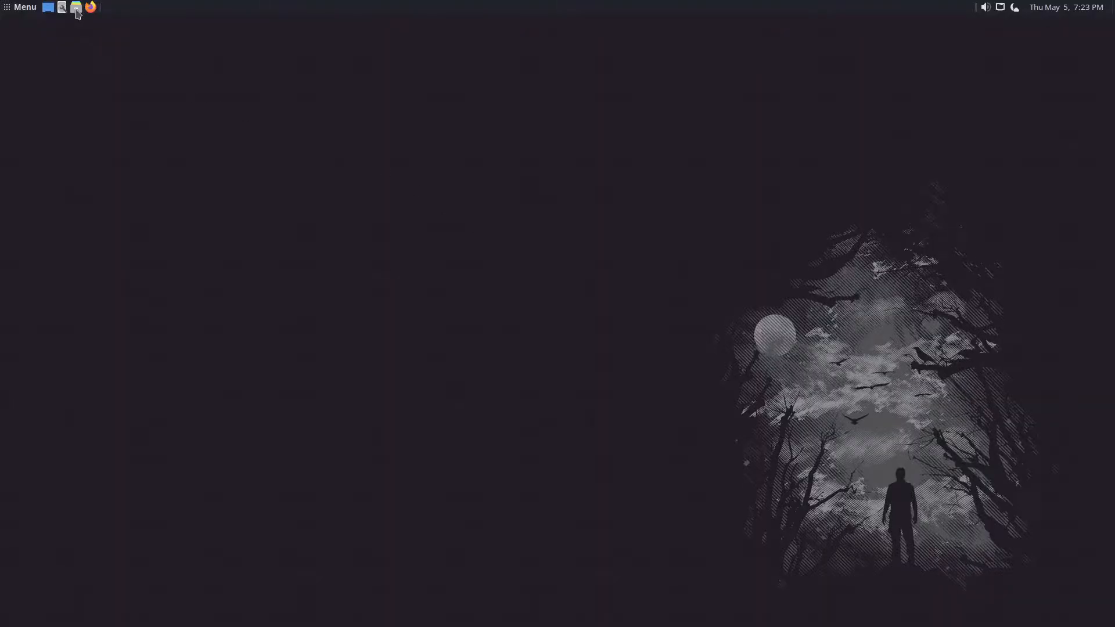
Step: Open the file manager's home folder and display all applications in the main menu
{"action": "left_click", "coordinate": [76, 8]}
{"action": "left_click", "coordinate": [16, 7]}
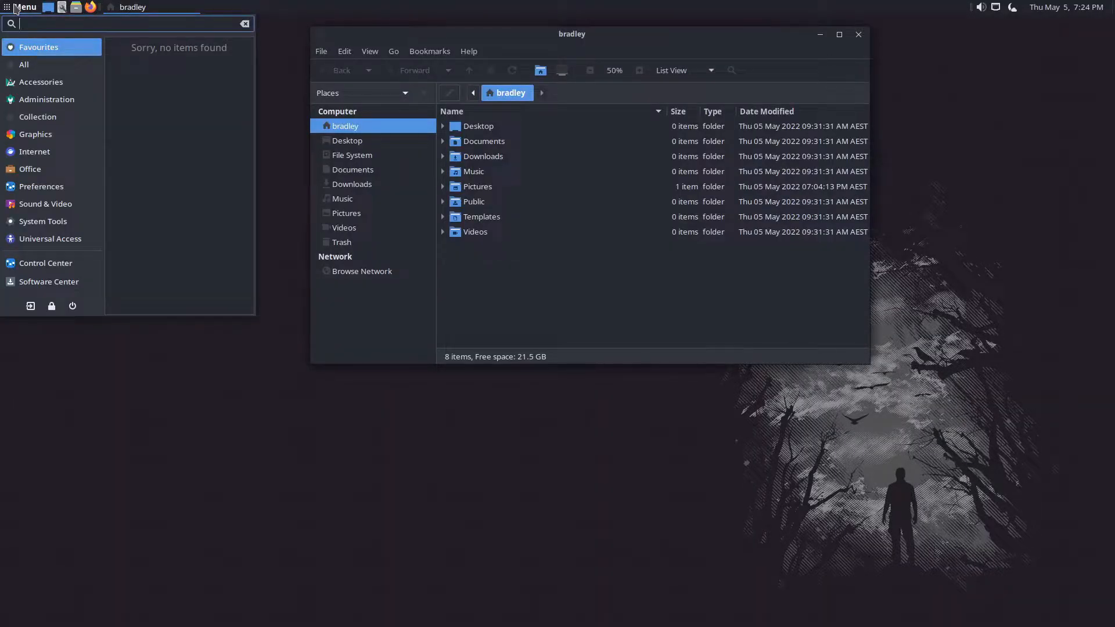
{"action": "left_click", "coordinate": [41, 66]}
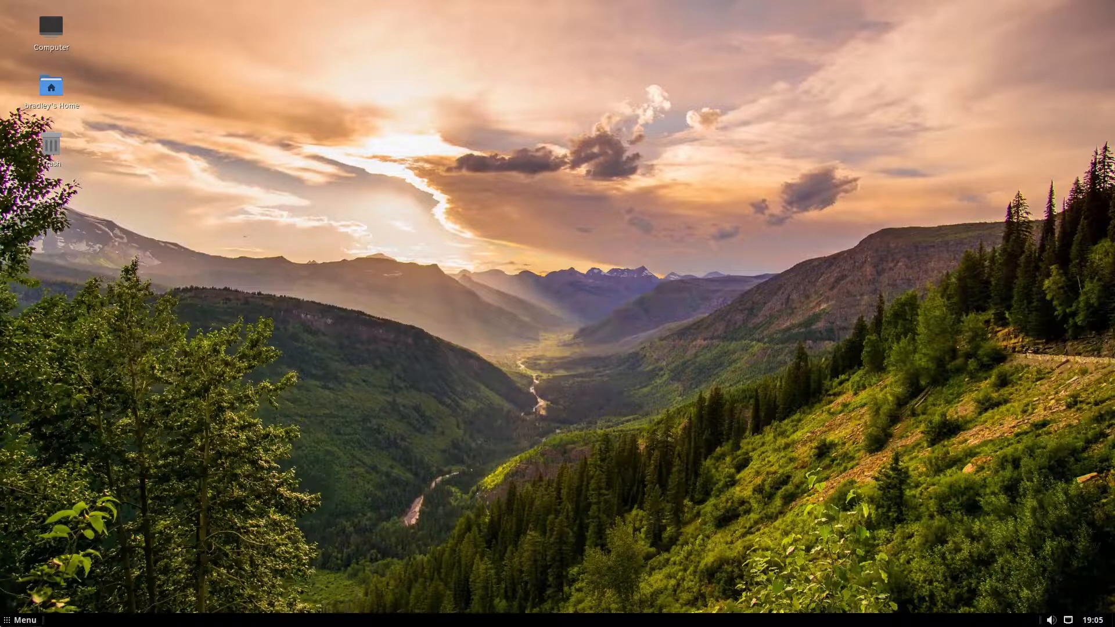
{"action": "left_click", "coordinate": [20, 620]}
{"action": "left_click", "coordinate": [27, 620]}
Step: Unlock the window list from the panel and move it away from the main menu to make room for launchers
{"action": "right_click", "coordinate": [43, 622]}
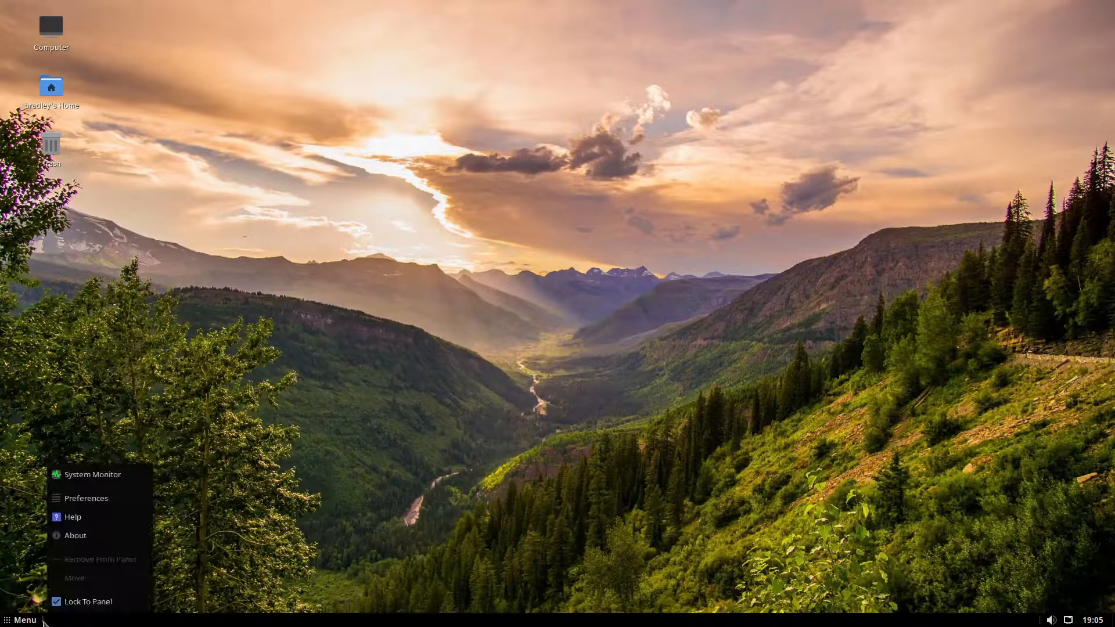
{"action": "left_click", "coordinate": [67, 602]}
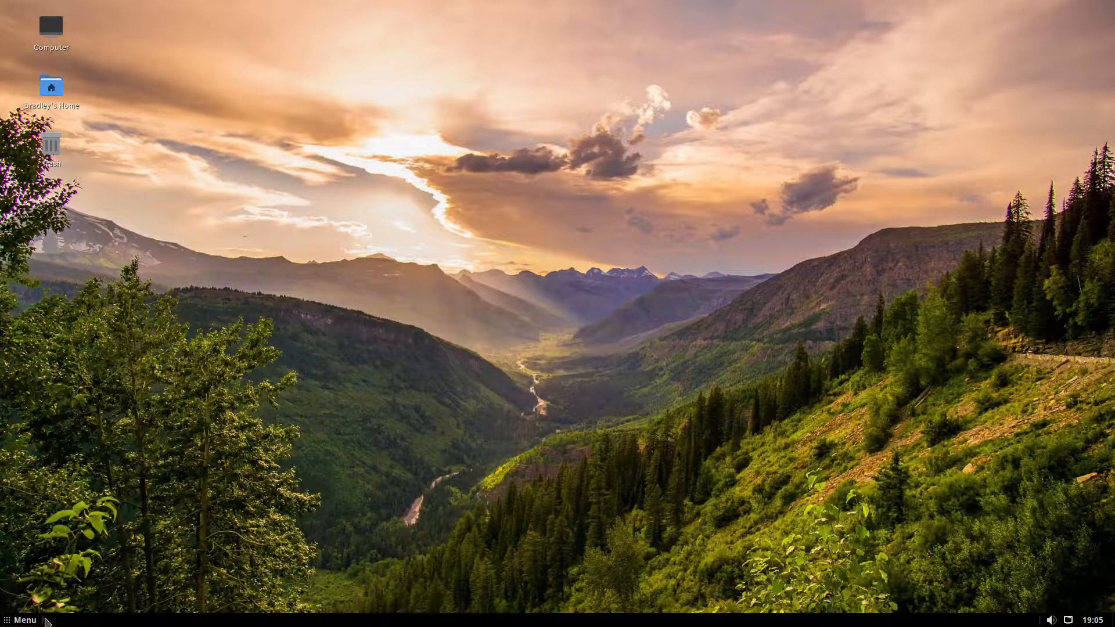
{"action": "right_click", "coordinate": [46, 622]}
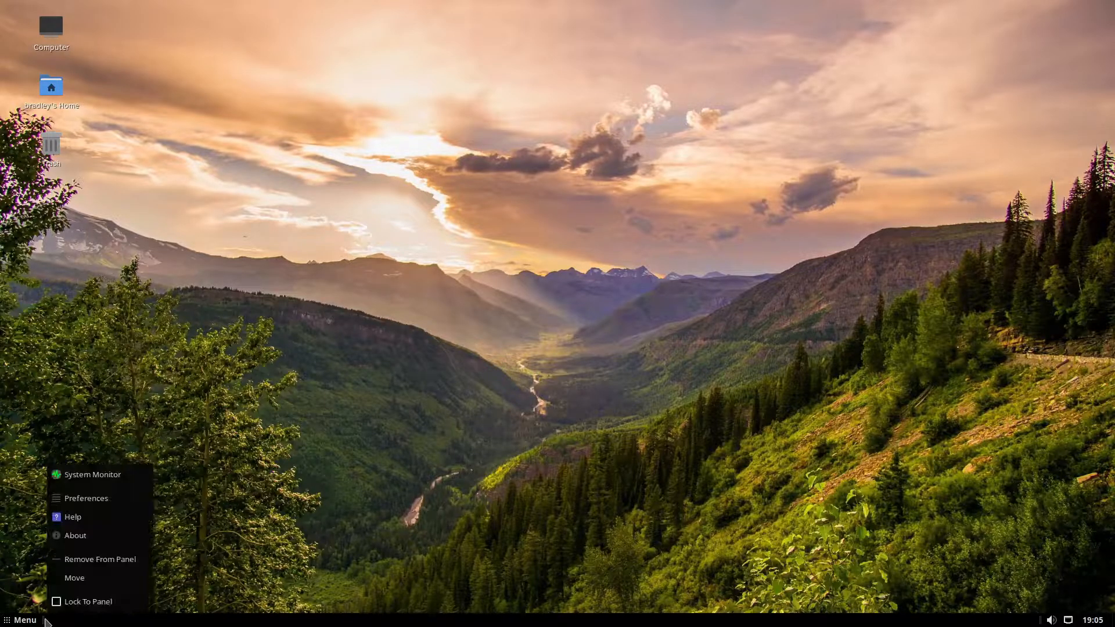
{"action": "left_click", "coordinate": [90, 581]}
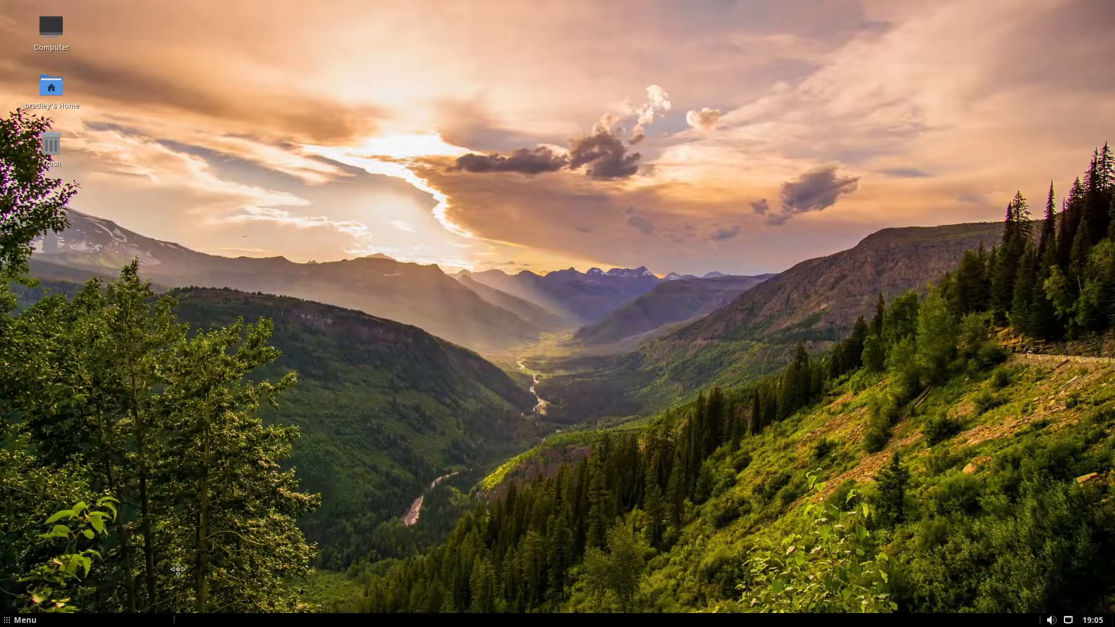
{"action": "left_click", "coordinate": [366, 563]}
Step: Add a Firefox application launcher from the Internet category to the empty part of the panel
{"action": "right_click", "coordinate": [196, 622]}
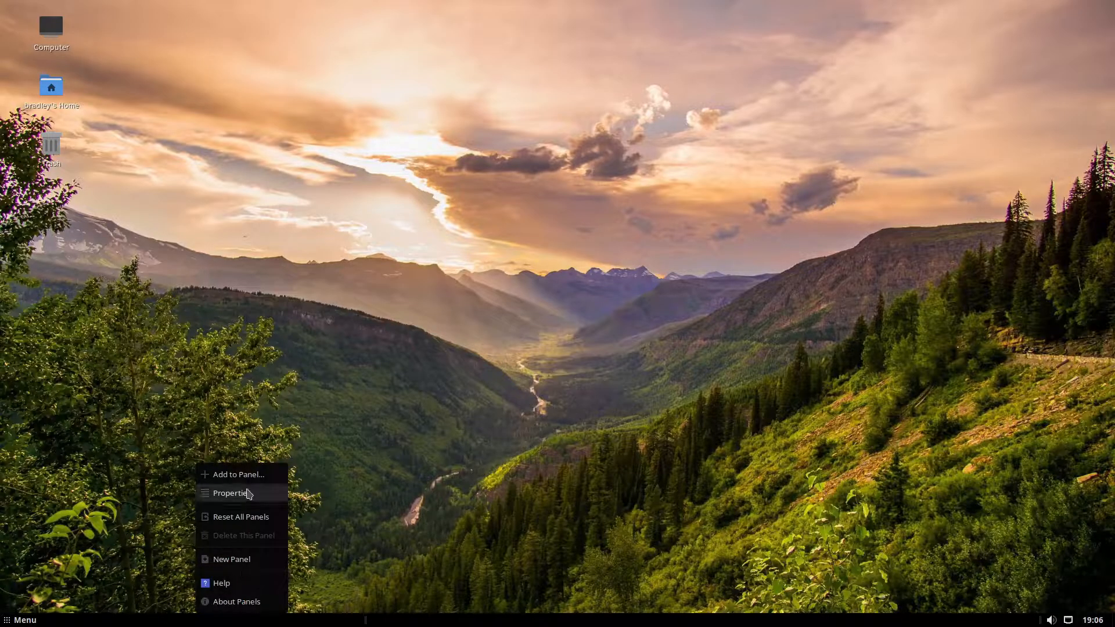
{"action": "left_click", "coordinate": [260, 475]}
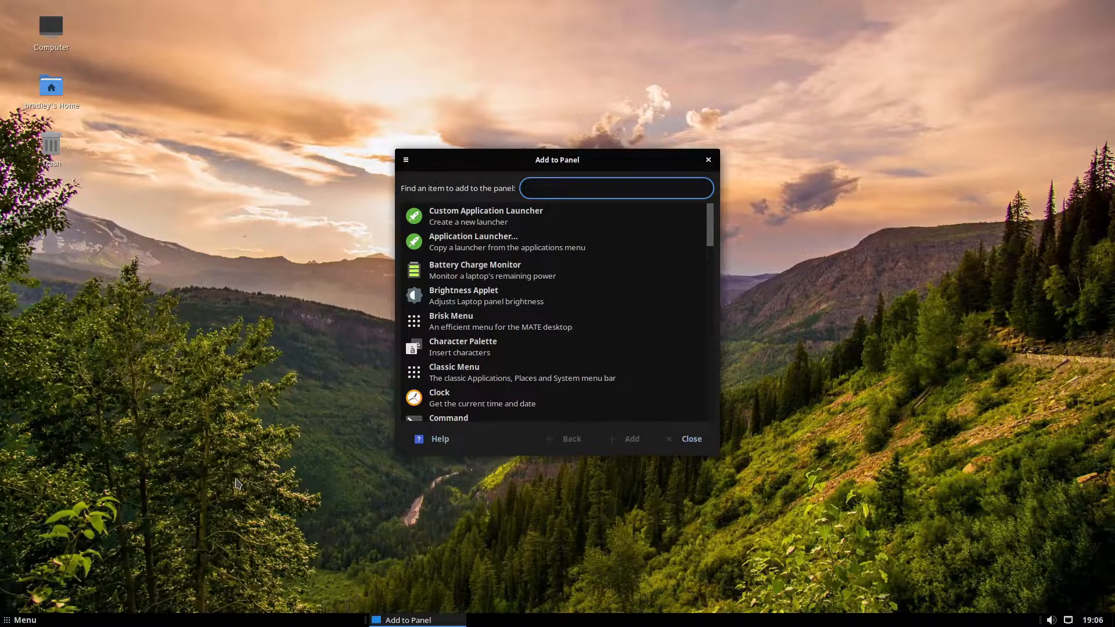
{"action": "left_click", "coordinate": [503, 243]}
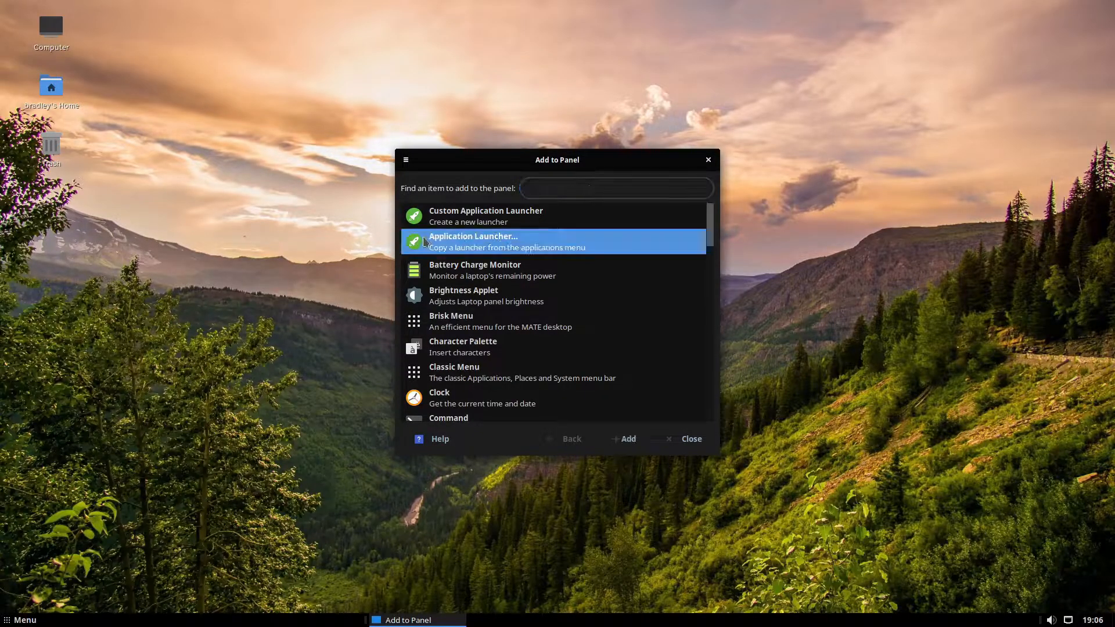
{"action": "double_click", "coordinate": [540, 240]}
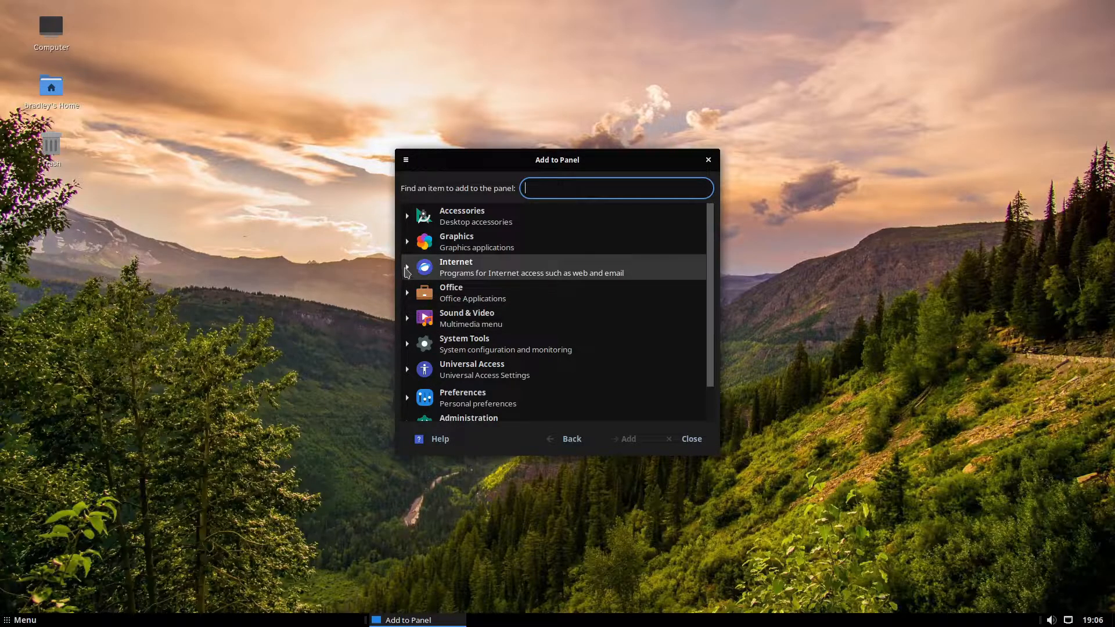
{"action": "left_click", "coordinate": [406, 268]}
{"action": "double_click", "coordinate": [491, 293]}
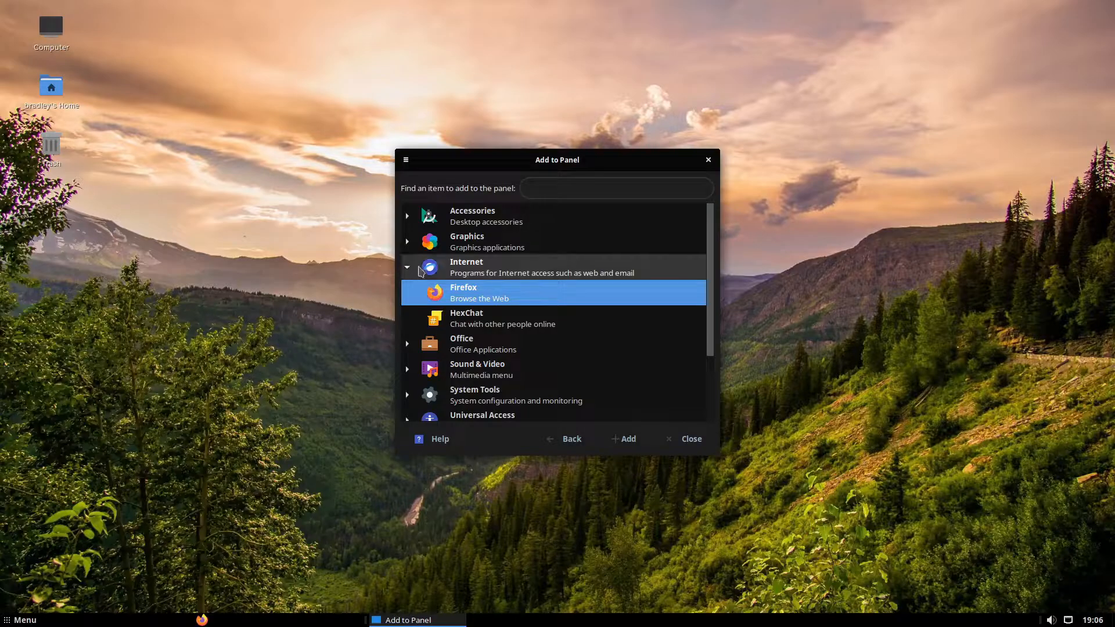
Step: Add a Caja file manager launcher from the System Tools category to the panel
{"action": "left_click", "coordinate": [408, 268]}
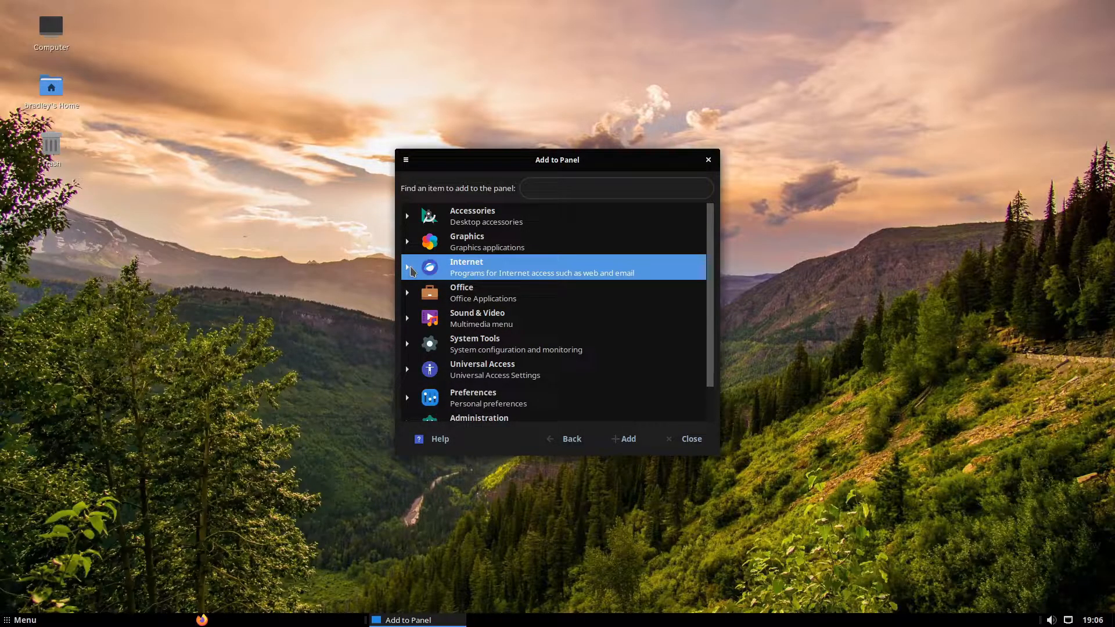
{"action": "scroll", "coordinate": [501, 355], "scroll_direction": "down", "scroll_amount": 2}
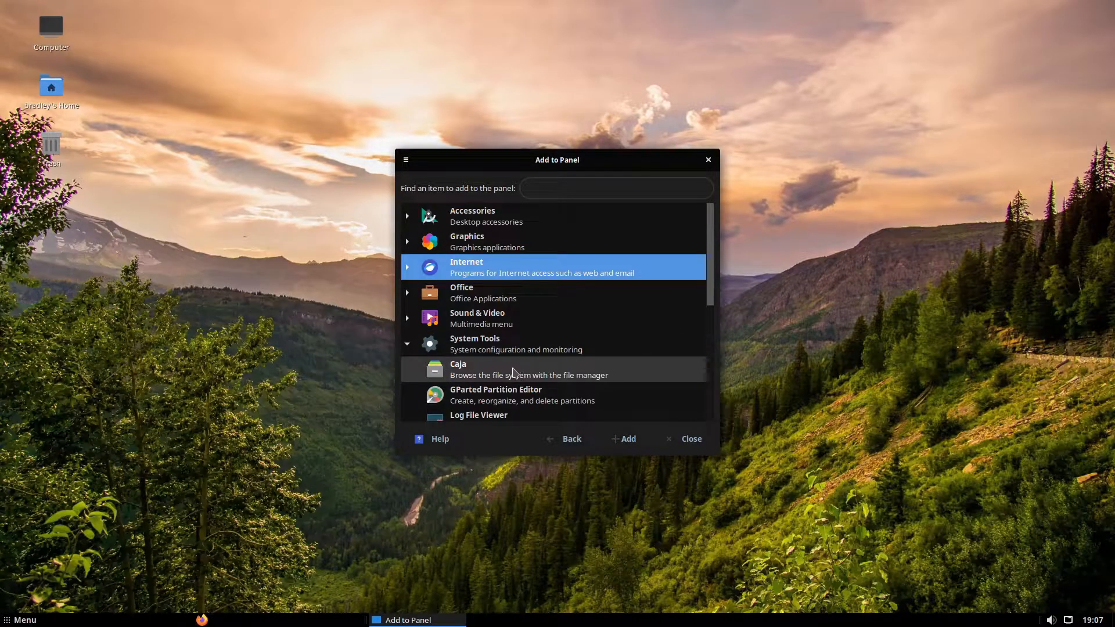
{"action": "double_click", "coordinate": [511, 372]}
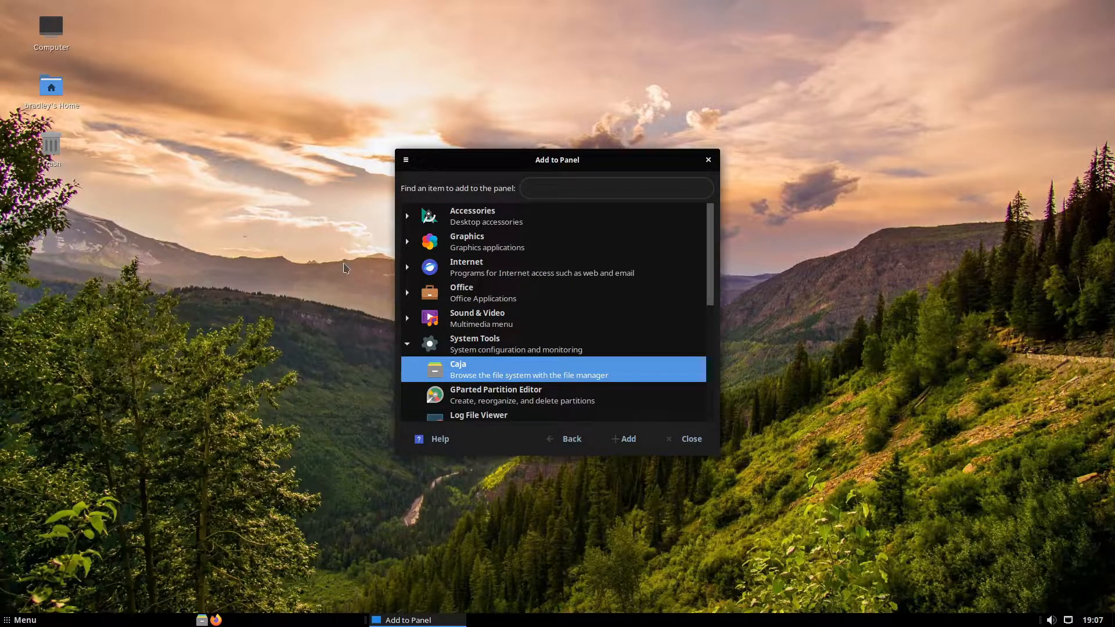
Step: Add a Disks launcher from the Accessories category to the panel
{"action": "left_click", "coordinate": [408, 218]}
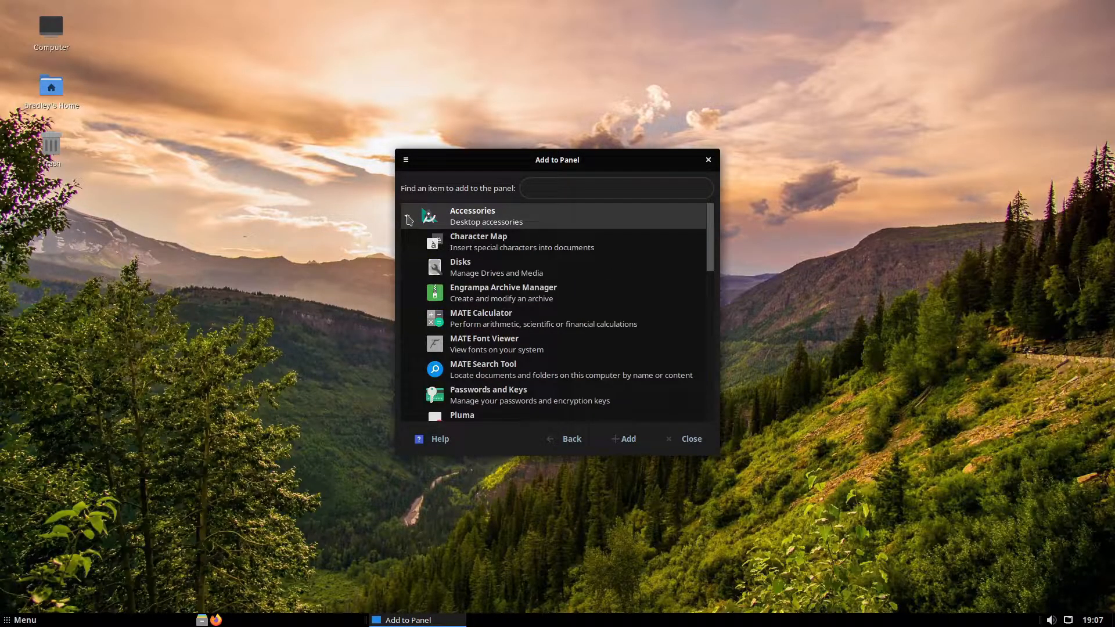
{"action": "left_click", "coordinate": [478, 271]}
{"action": "double_click", "coordinate": [478, 272]}
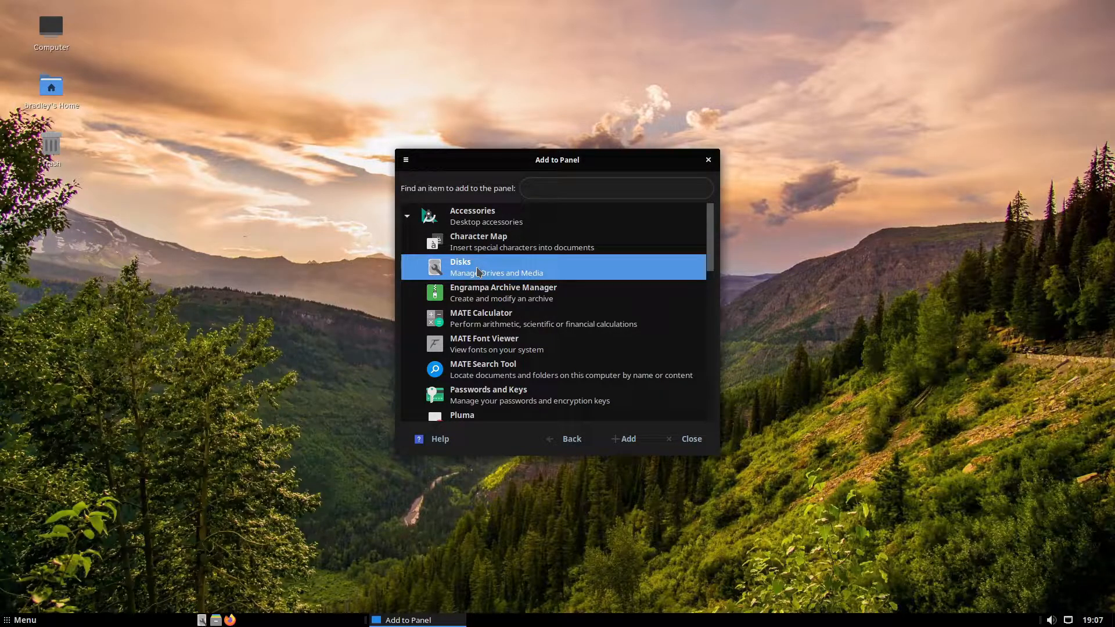
{"action": "left_click", "coordinate": [408, 217]}
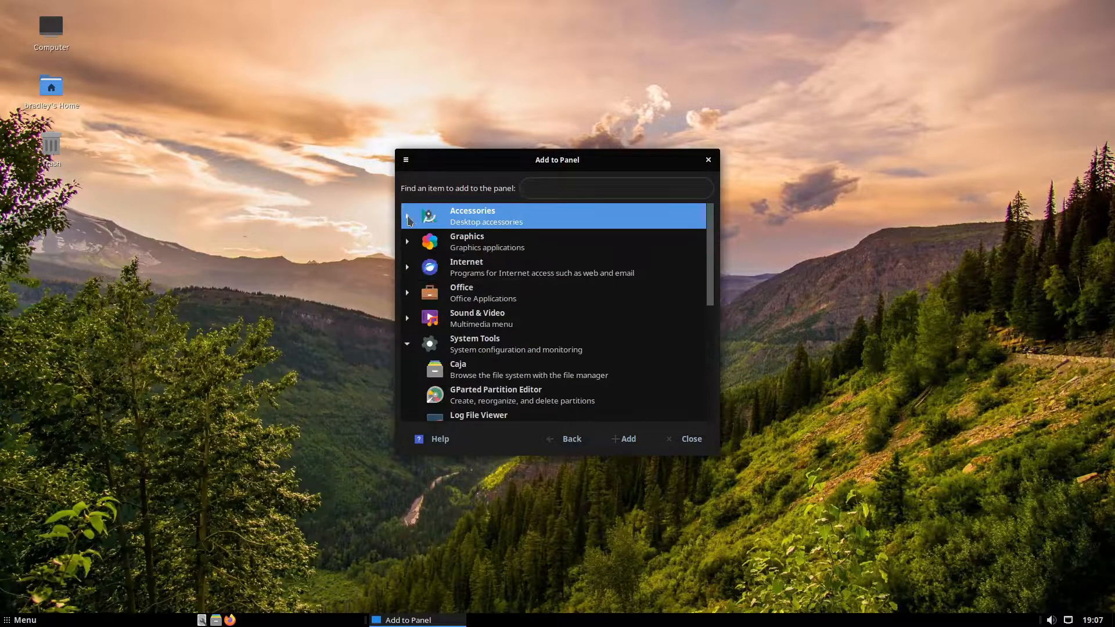
Step: Find the Show Desktop item by searching for "show", add it to the panel and finish adding items
{"action": "left_click", "coordinate": [564, 440]}
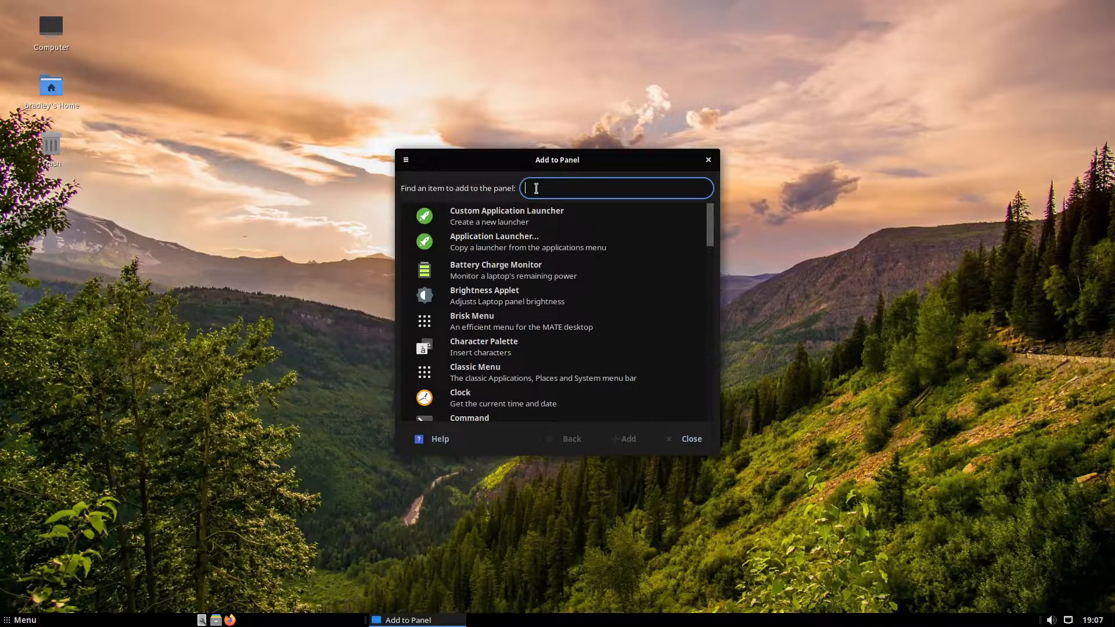
{"action": "type", "text": "show"}
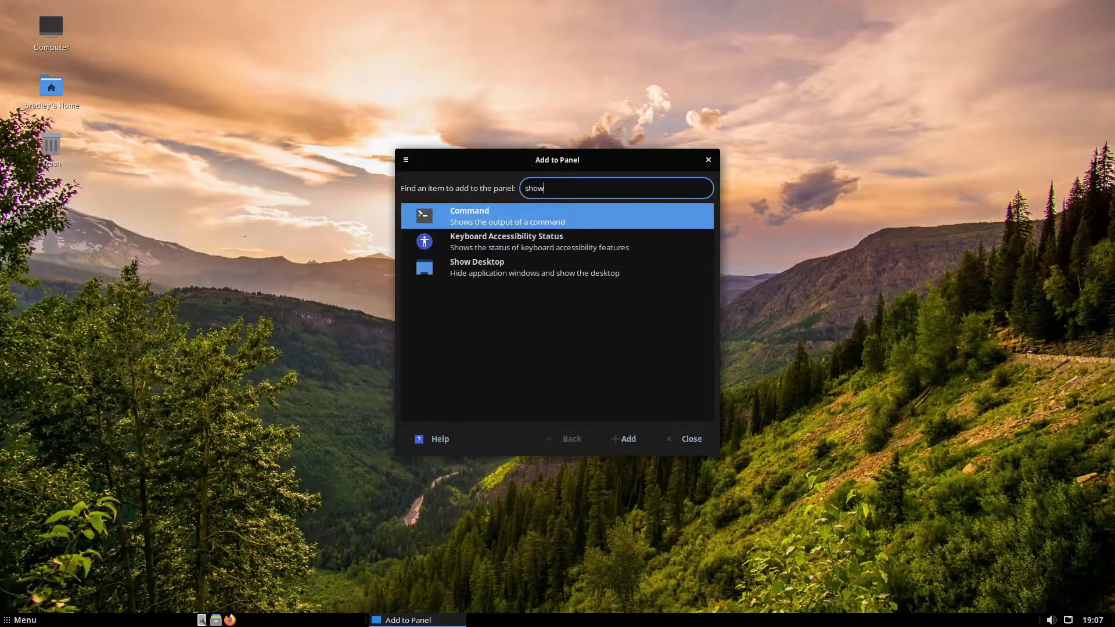
{"action": "left_click", "coordinate": [463, 266]}
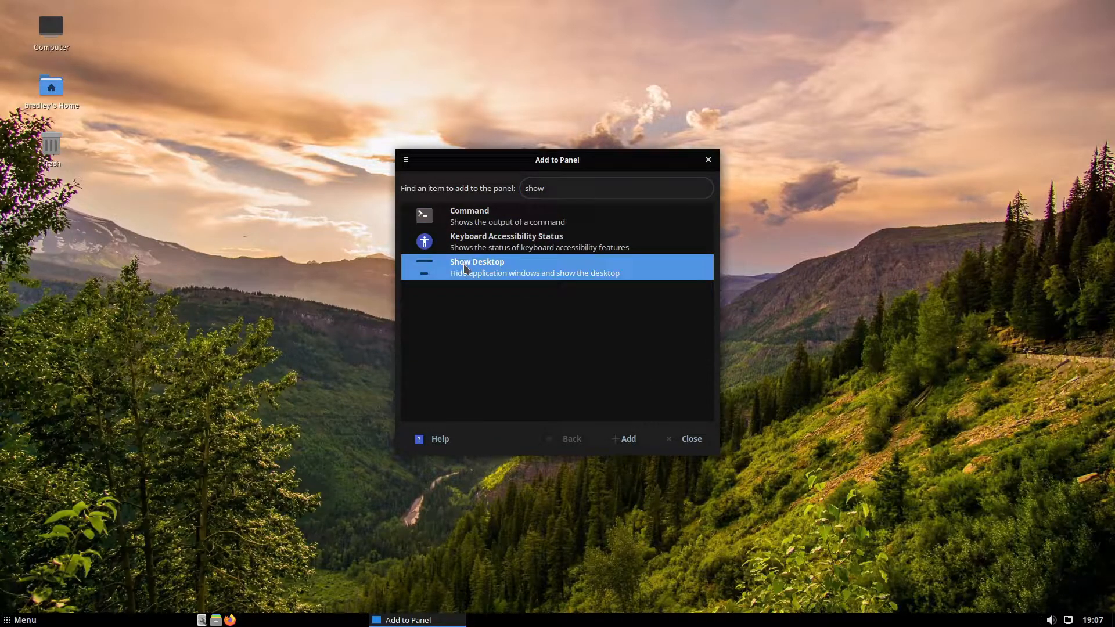
{"action": "double_click", "coordinate": [507, 259]}
{"action": "left_click", "coordinate": [688, 441]}
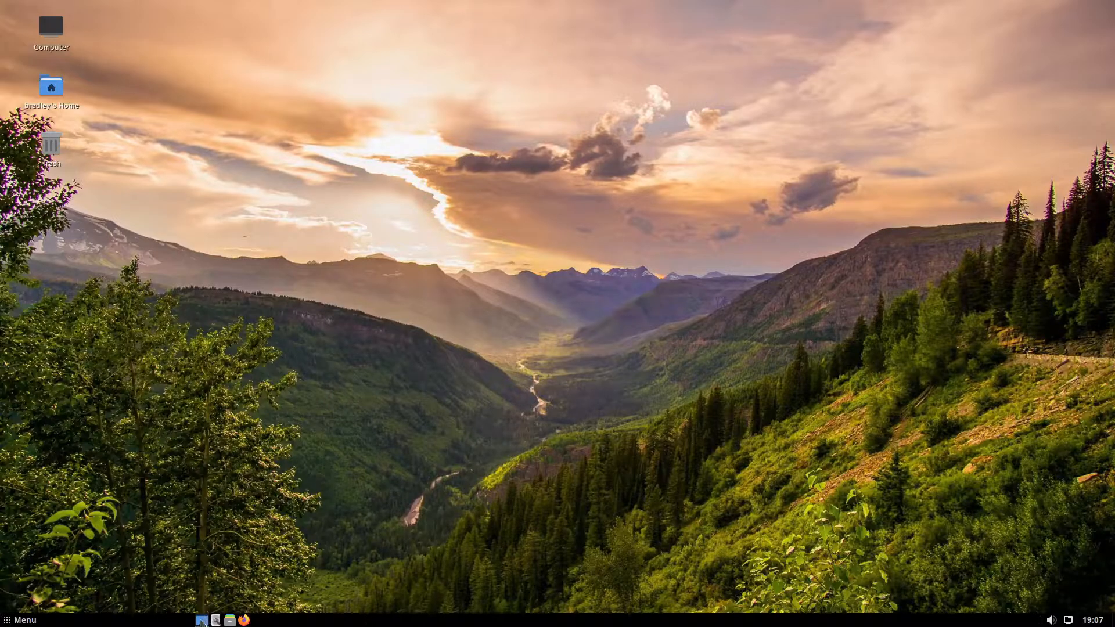
Step: Move the Show Desktop item directly beside the main menu and lock it to the panel
{"action": "right_click", "coordinate": [201, 622]}
{"action": "left_click", "coordinate": [216, 578]}
{"action": "left_click", "coordinate": [44, 585]}
{"action": "right_click", "coordinate": [48, 620]}
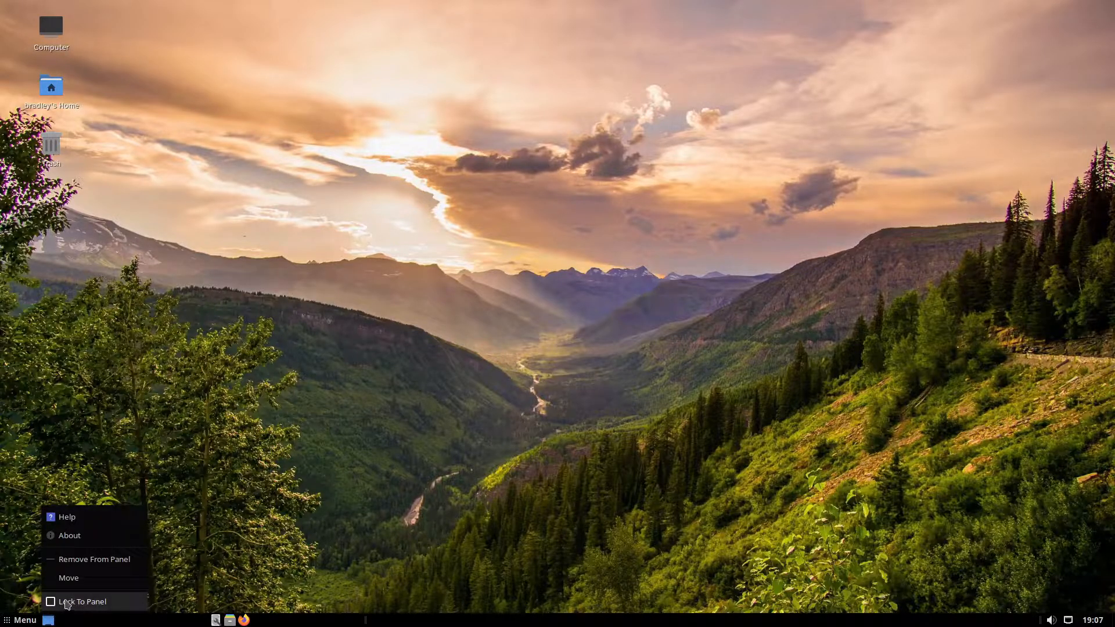
{"action": "left_click", "coordinate": [67, 604]}
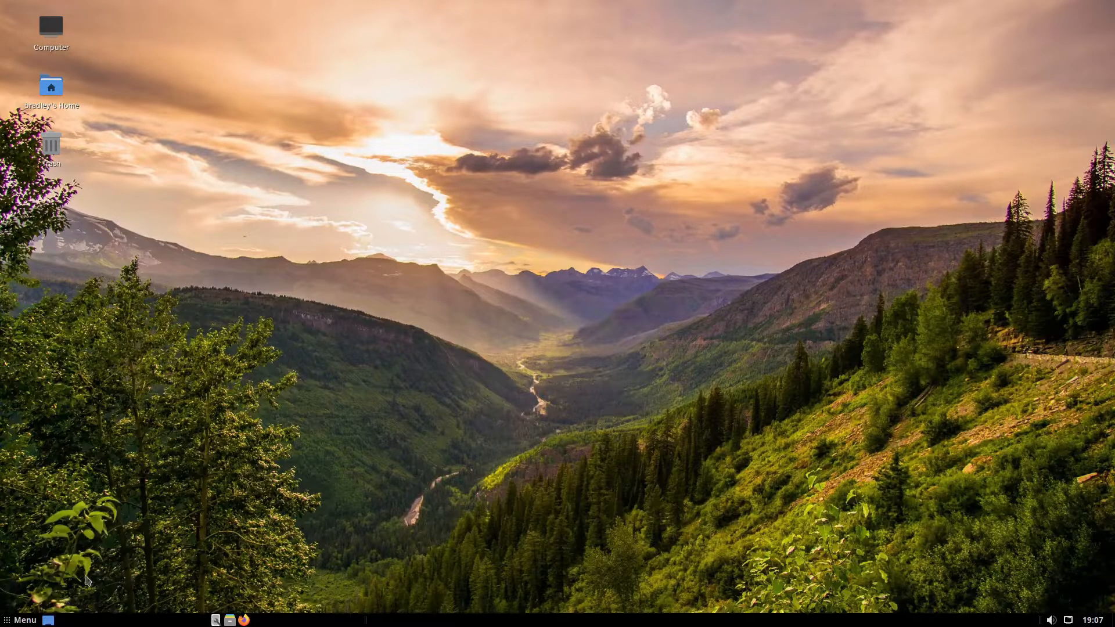
Step: Move the Disks launcher directly beside the Show Desktop item and lock it to the panel
{"action": "right_click", "coordinate": [216, 621]}
{"action": "left_click", "coordinate": [246, 571]}
{"action": "left_click", "coordinate": [57, 575]}
{"action": "right_click", "coordinate": [62, 620]}
{"action": "left_click", "coordinate": [90, 597]}
Step: Move the Caja launcher directly beside the Disks launcher and lock it to the panel
{"action": "right_click", "coordinate": [230, 621]}
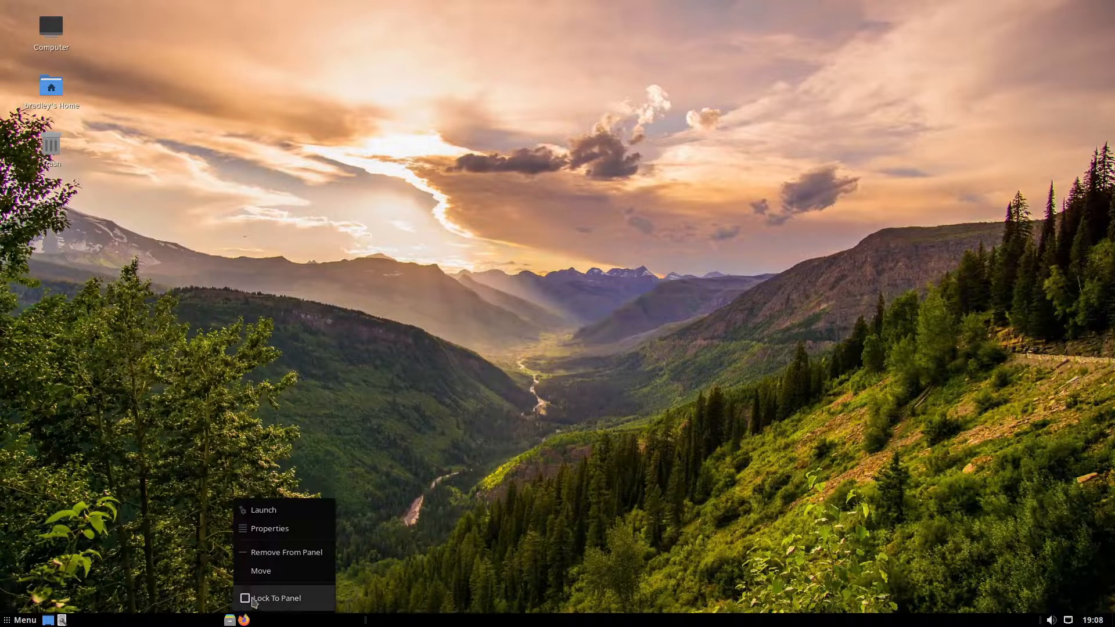
{"action": "left_click", "coordinate": [261, 571]}
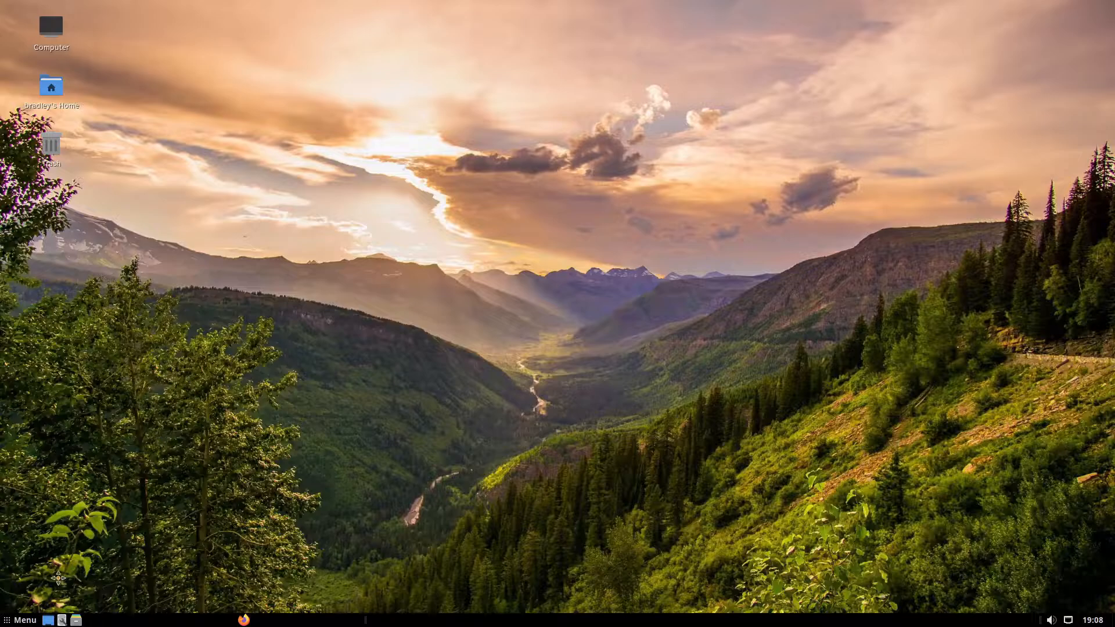
{"action": "right_click", "coordinate": [75, 621]}
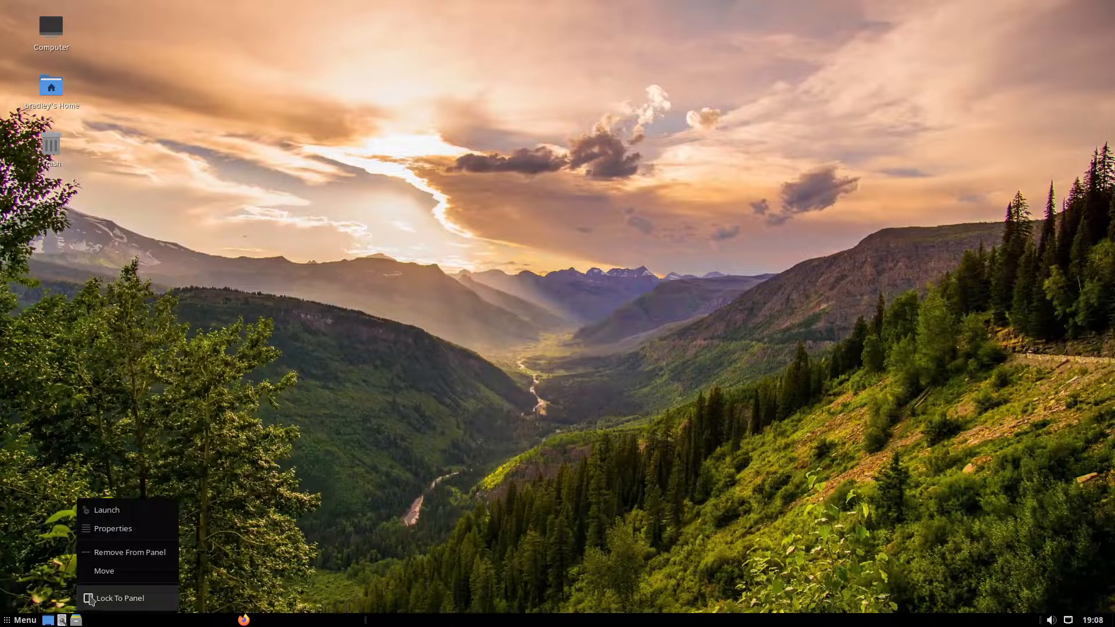
{"action": "left_click", "coordinate": [91, 599]}
Step: Move the Firefox launcher directly beside the Caja launcher and lock it to the panel
{"action": "right_click", "coordinate": [244, 620]}
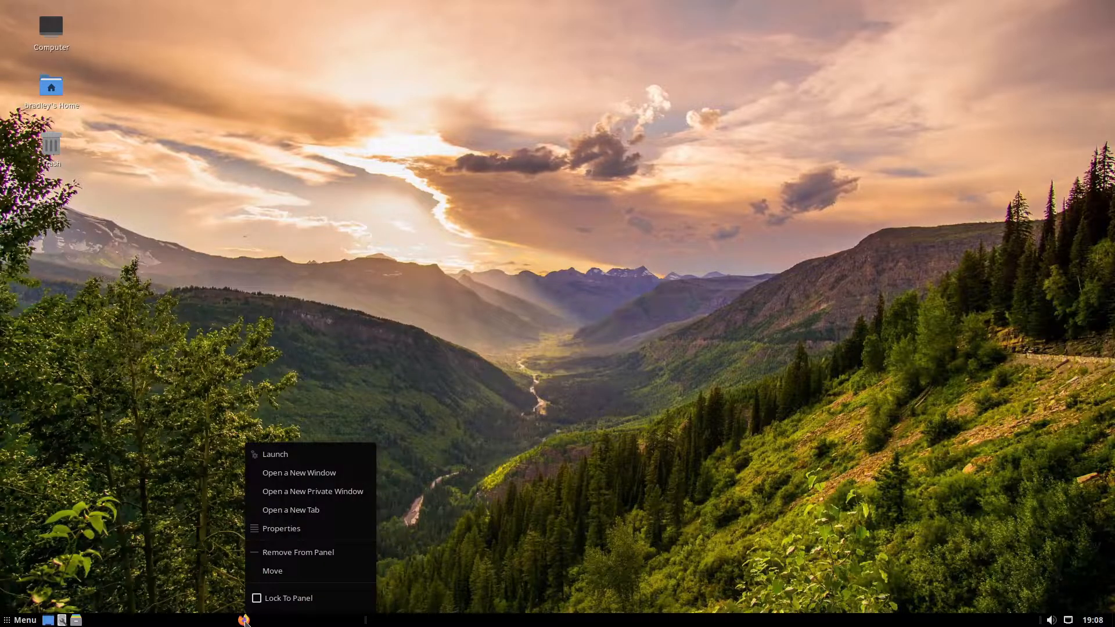
{"action": "left_click", "coordinate": [273, 571]}
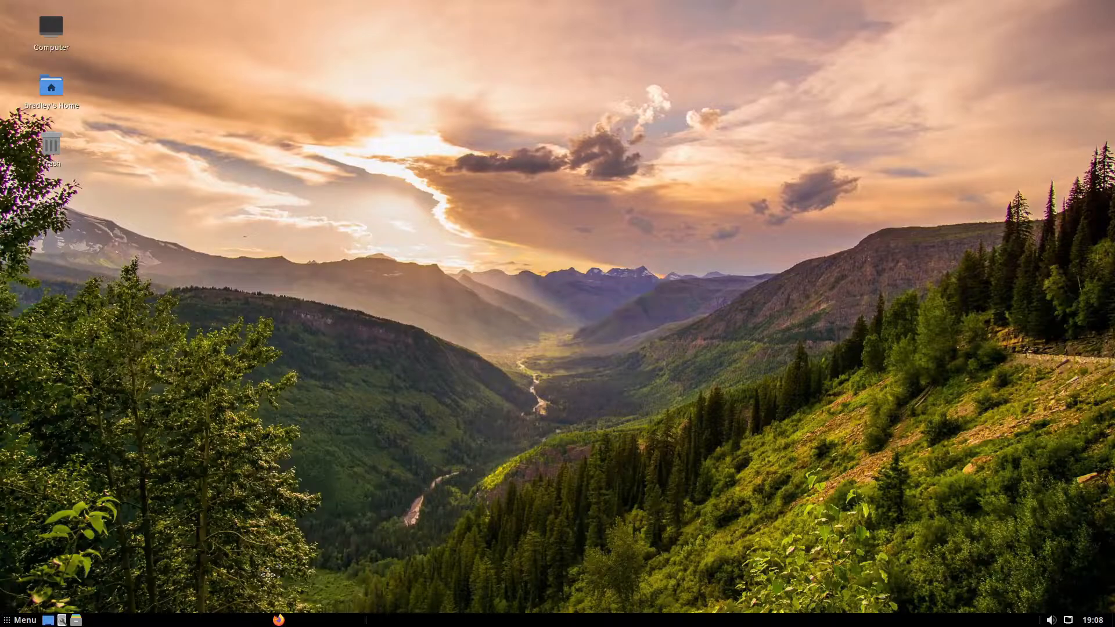
{"action": "left_click", "coordinate": [92, 592]}
{"action": "right_click", "coordinate": [90, 620]}
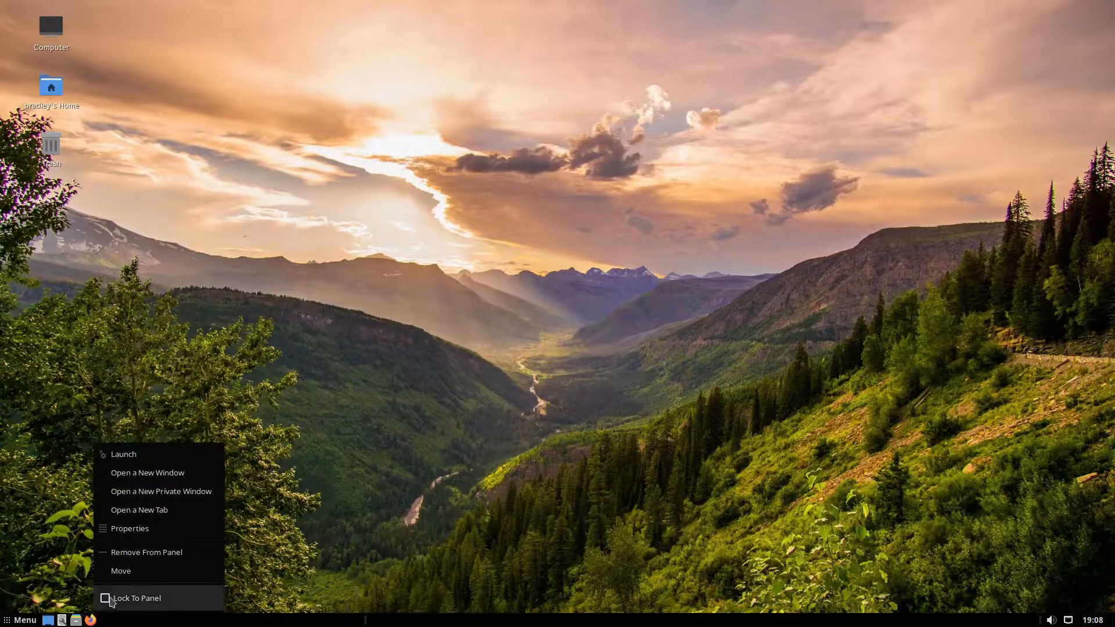
{"action": "left_click", "coordinate": [112, 600]}
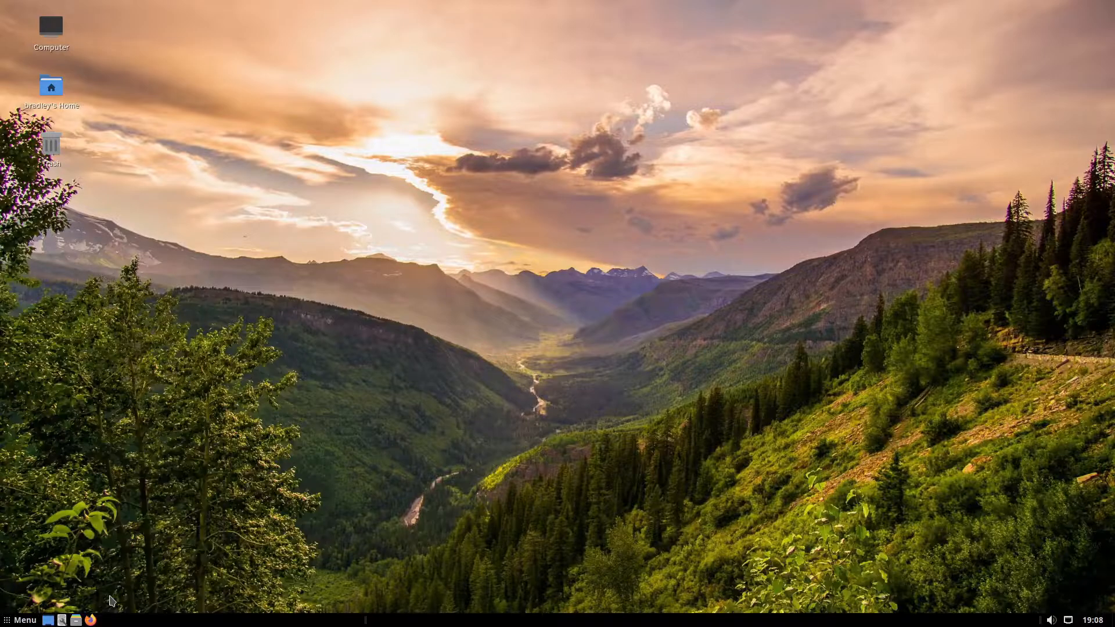
Step: Test the Caja launcher by opening the file manager, and close its window
{"action": "left_click", "coordinate": [76, 621]}
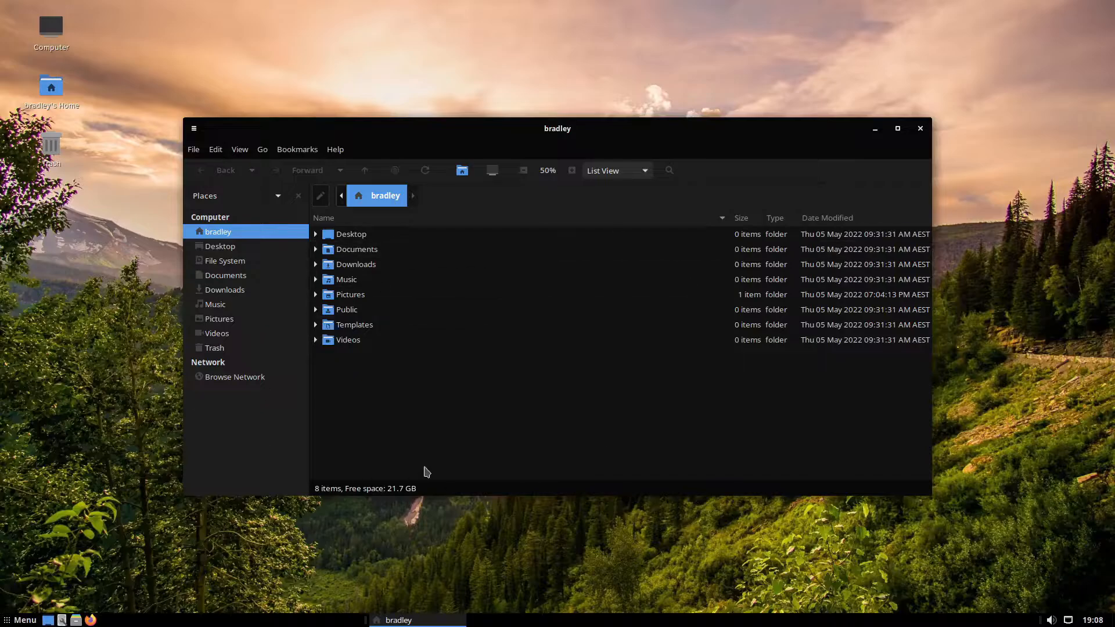
{"action": "left_click", "coordinate": [921, 129]}
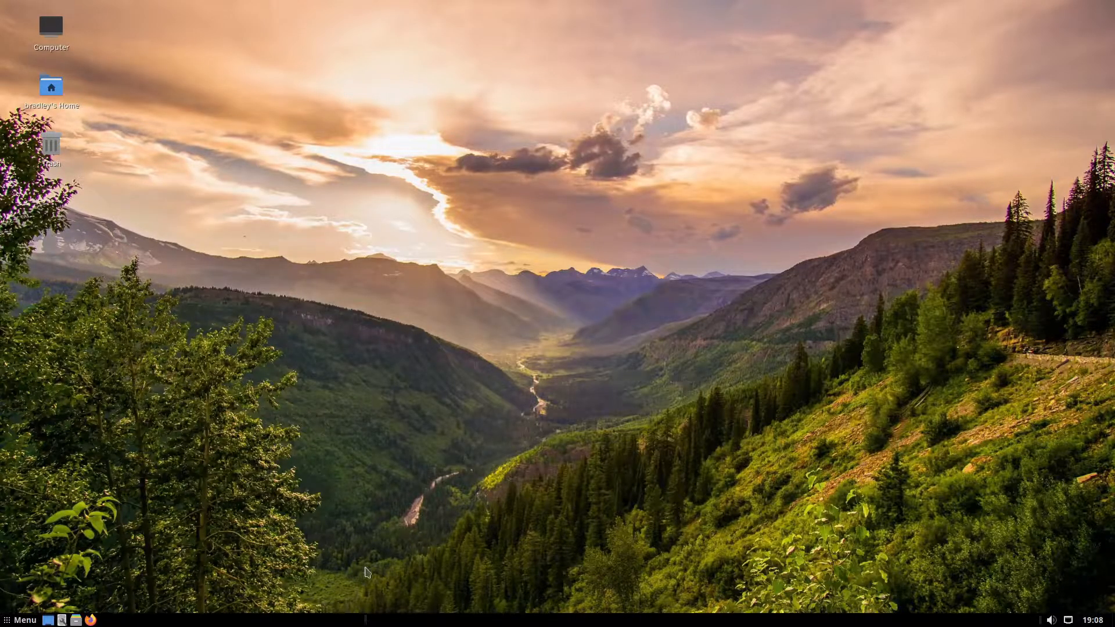
Step: Move the window list directly beside the Firefox launcher and lock it to the panel
{"action": "right_click", "coordinate": [365, 624]}
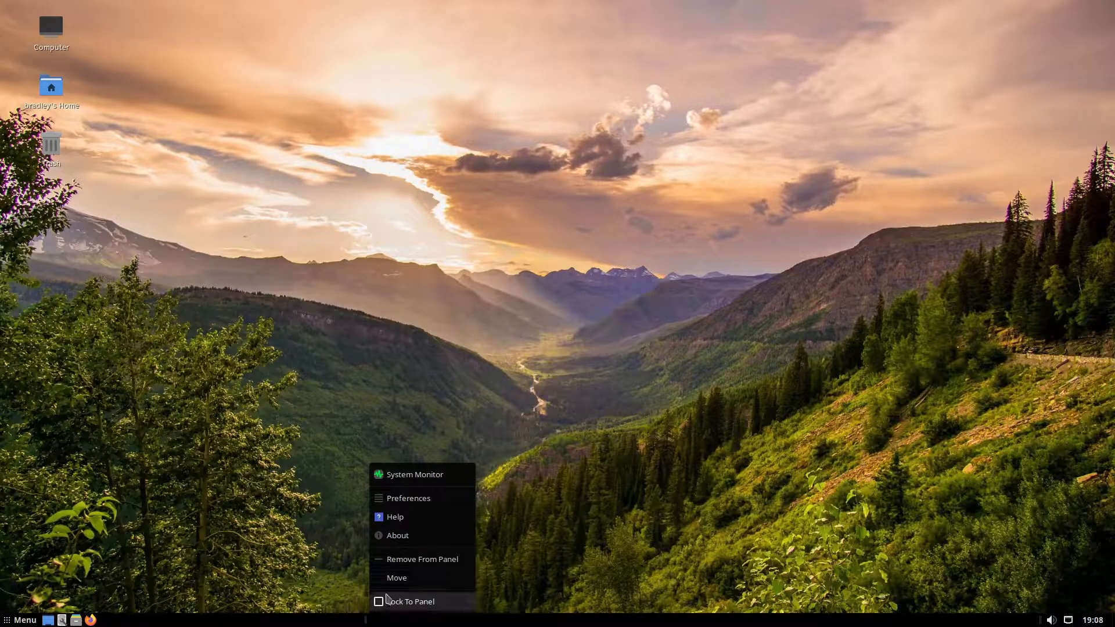
{"action": "left_click", "coordinate": [398, 578]}
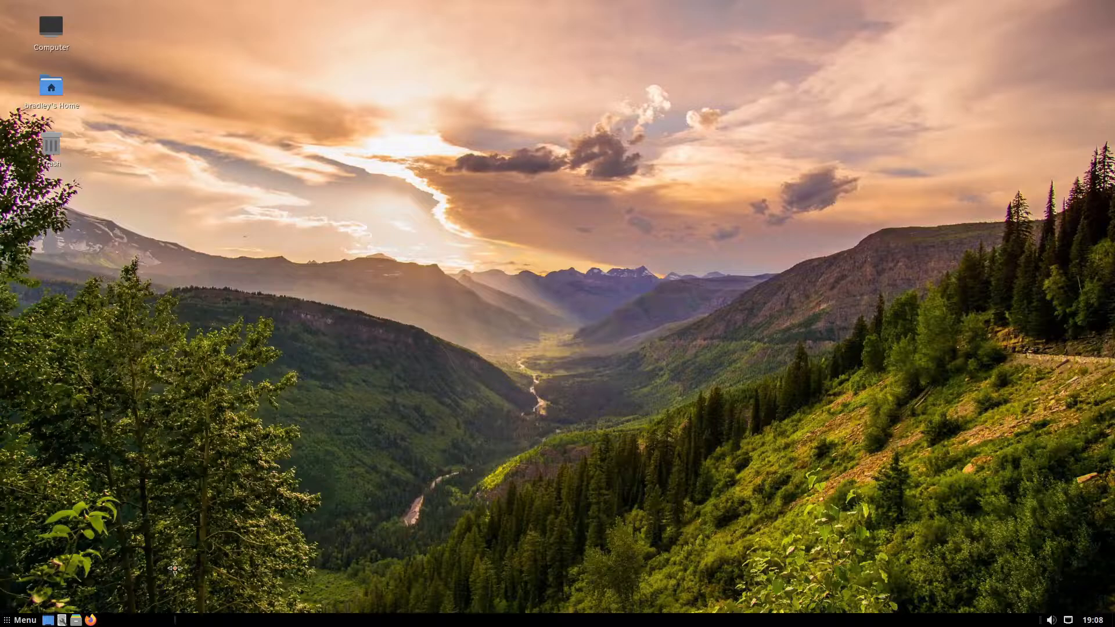
{"action": "left_click", "coordinate": [96, 587]}
{"action": "right_click", "coordinate": [101, 621]}
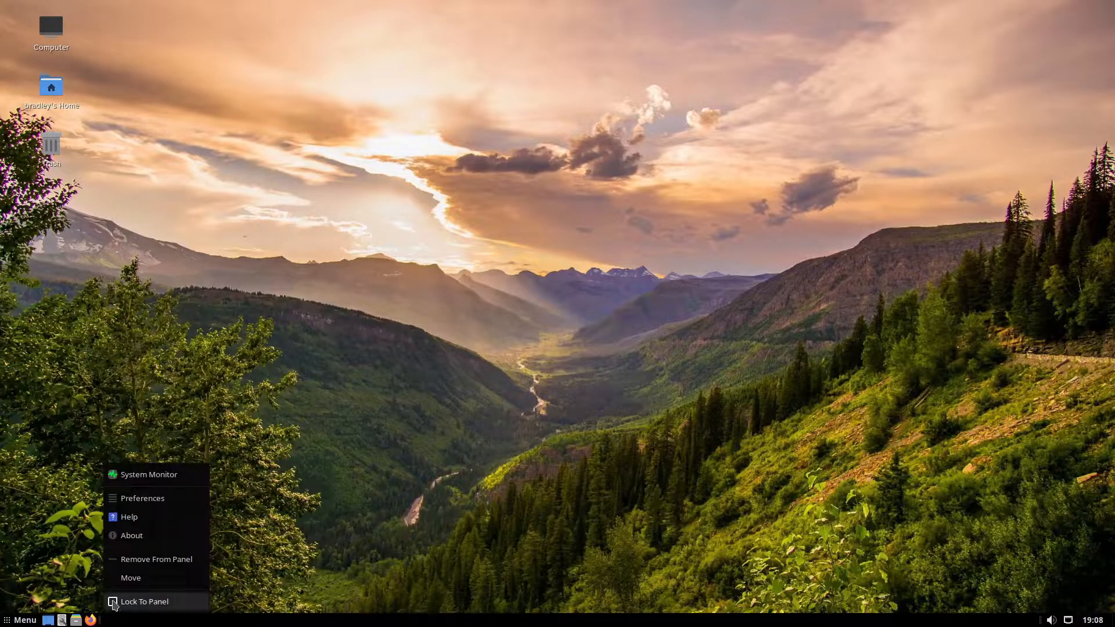
{"action": "left_click", "coordinate": [115, 603]}
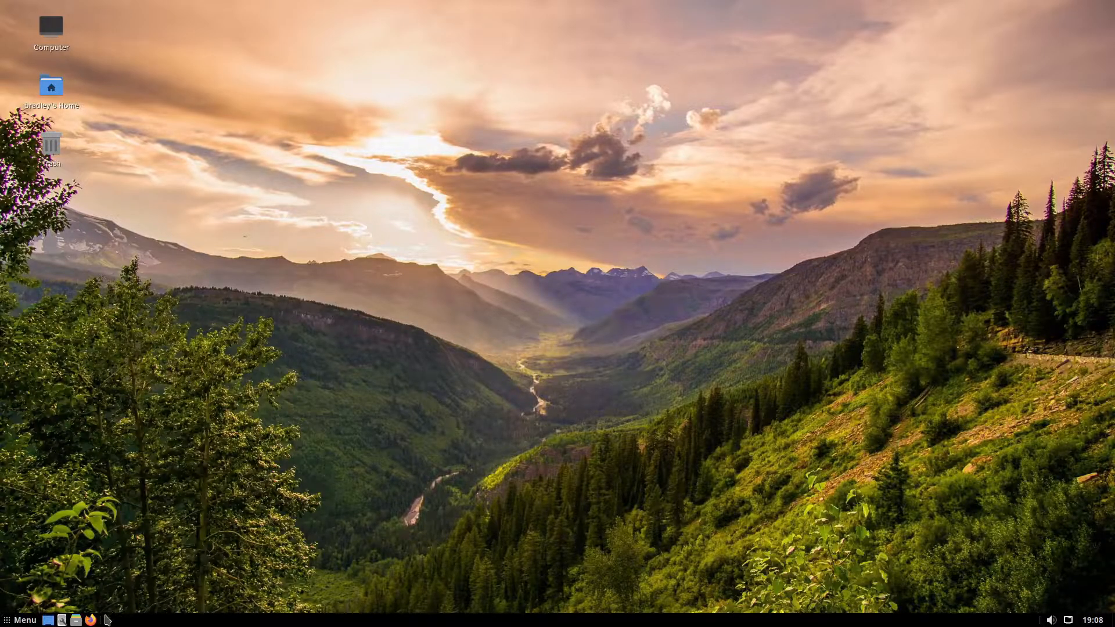
Step: Open the Caja file manager and preview its window thumbnail in the panel's window list
{"action": "left_click", "coordinate": [75, 621]}
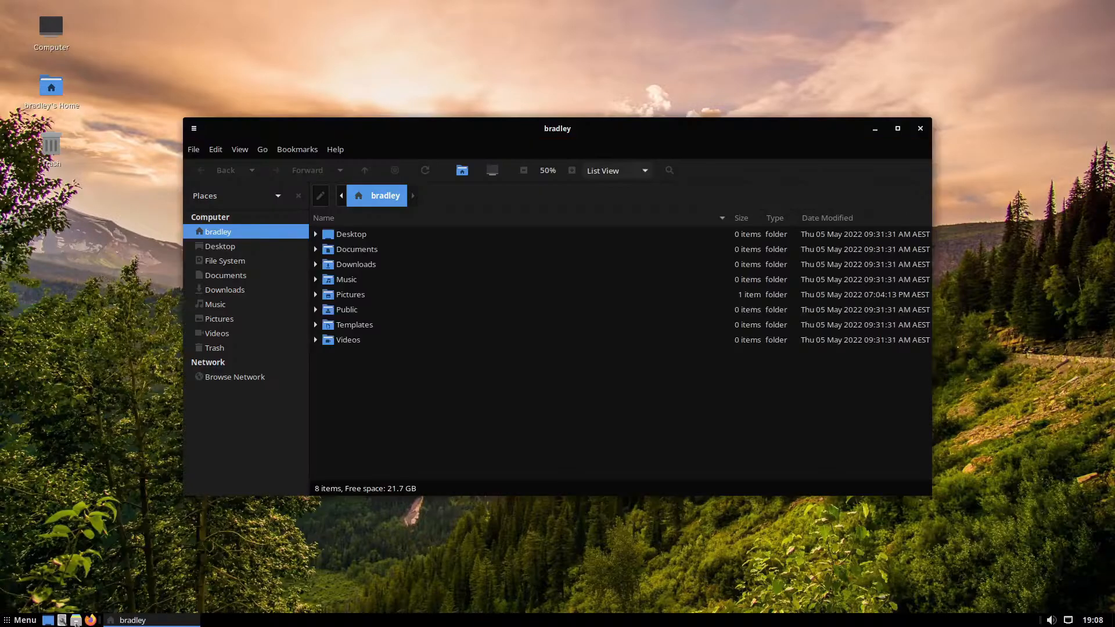
{"action": "mouse_move", "coordinate": [145, 621]}
{"action": "left_click", "coordinate": [130, 581]}
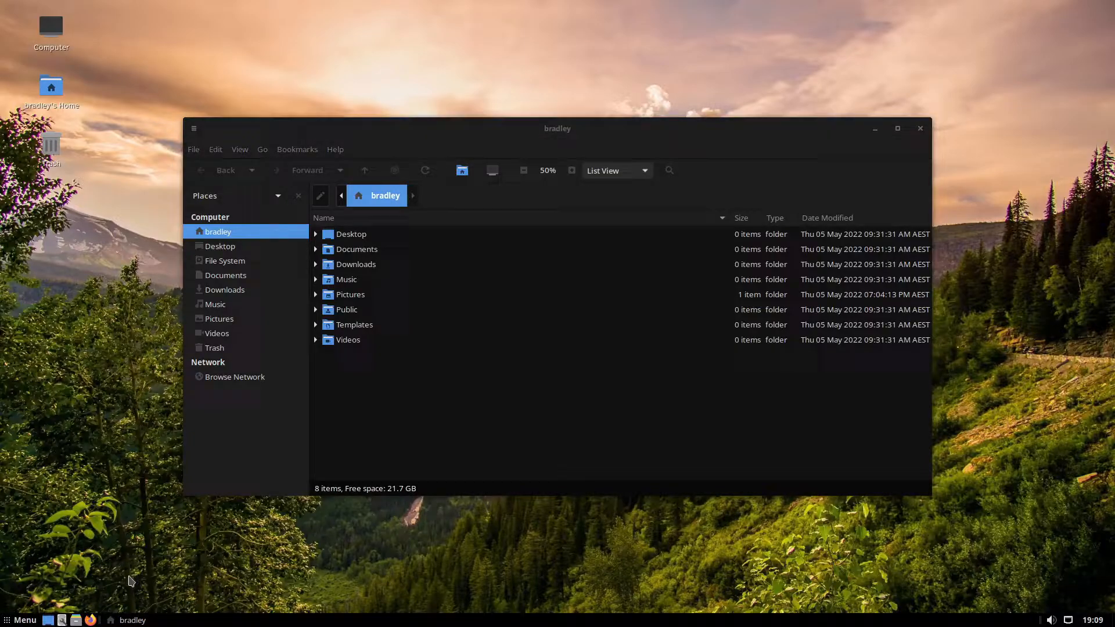
Step: Disable showing thumbnails on hover in the window list preferences, and minimise the file manager window
{"action": "right_click", "coordinate": [100, 620]}
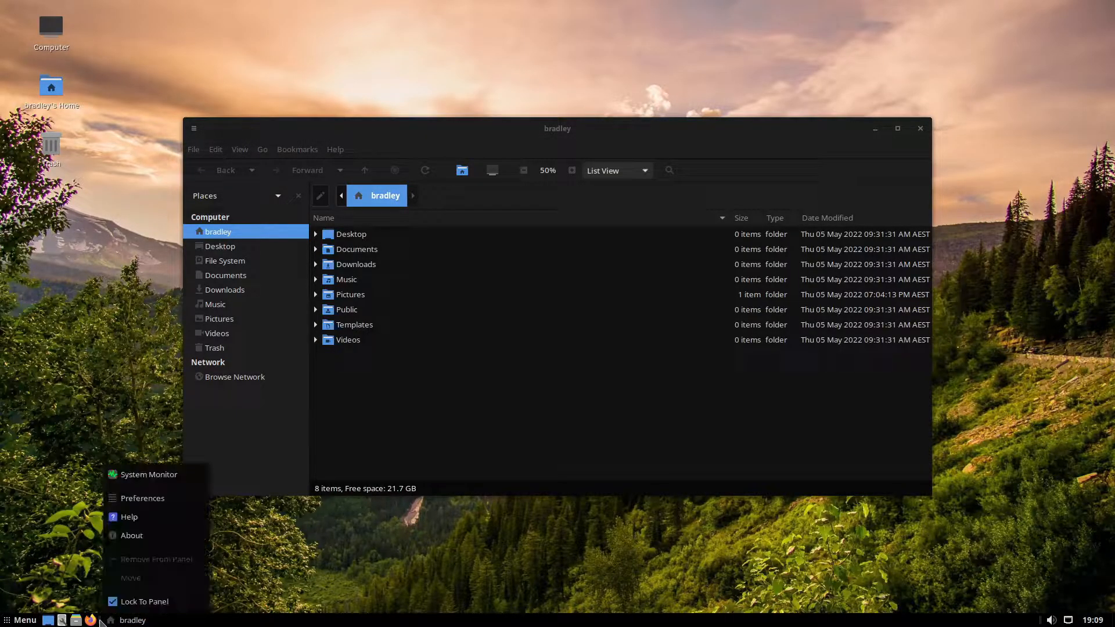
{"action": "left_click", "coordinate": [153, 499]}
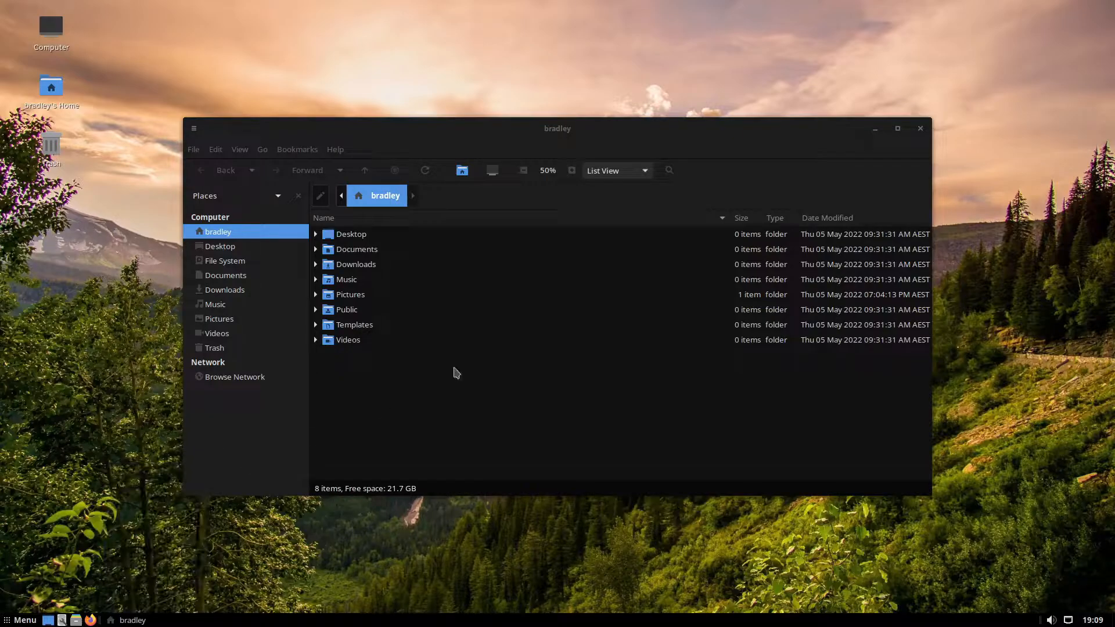
{"action": "left_click", "coordinate": [875, 130]}
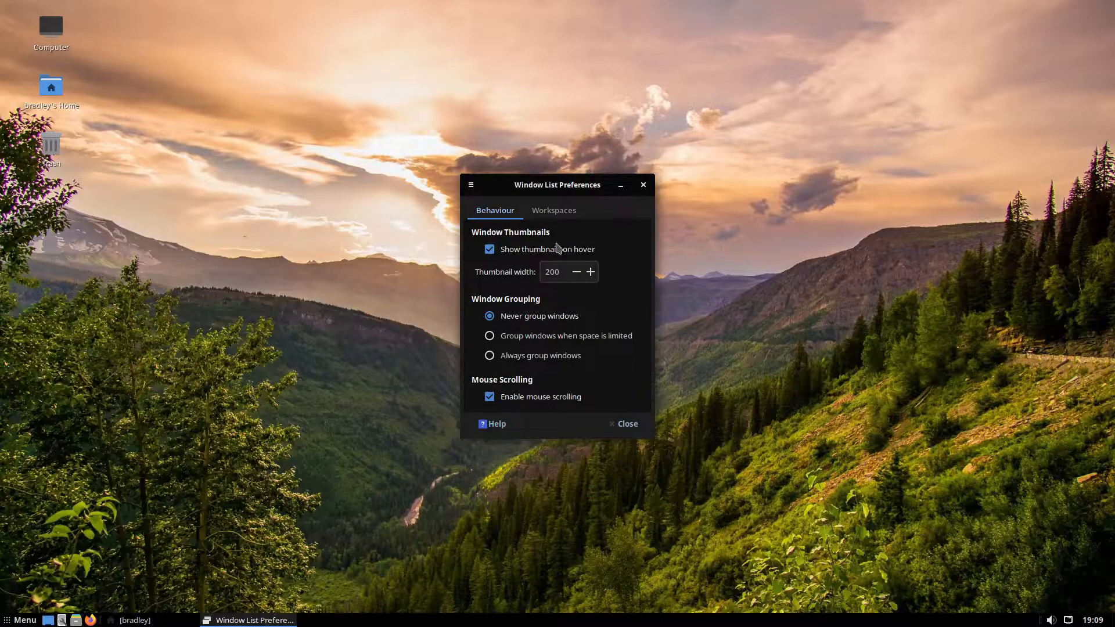
{"action": "left_click", "coordinate": [490, 250]}
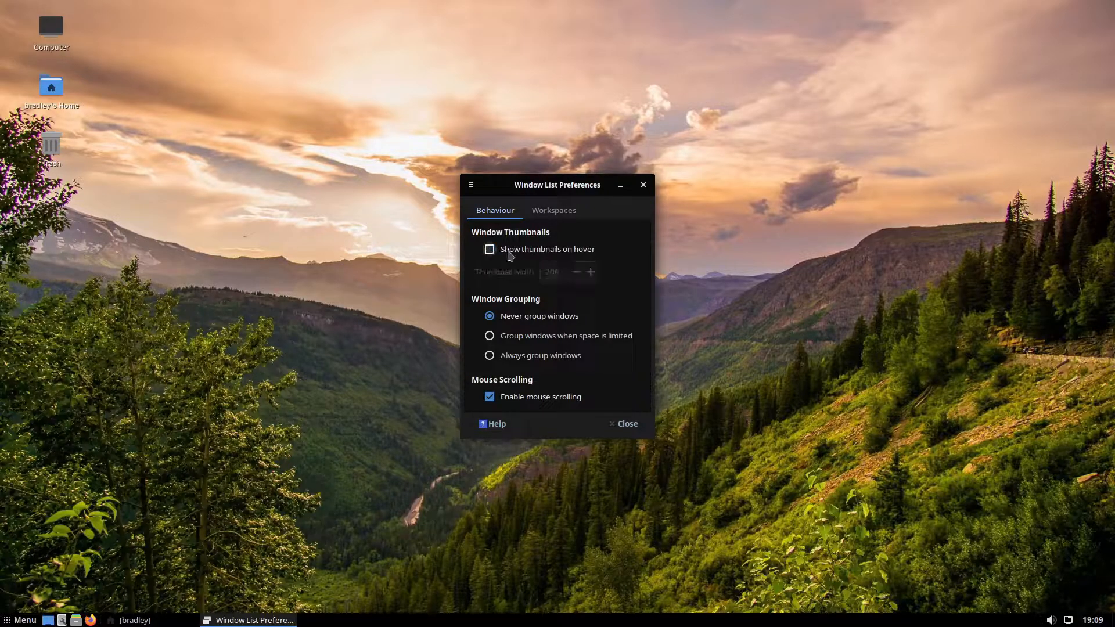
{"action": "left_click", "coordinate": [626, 424]}
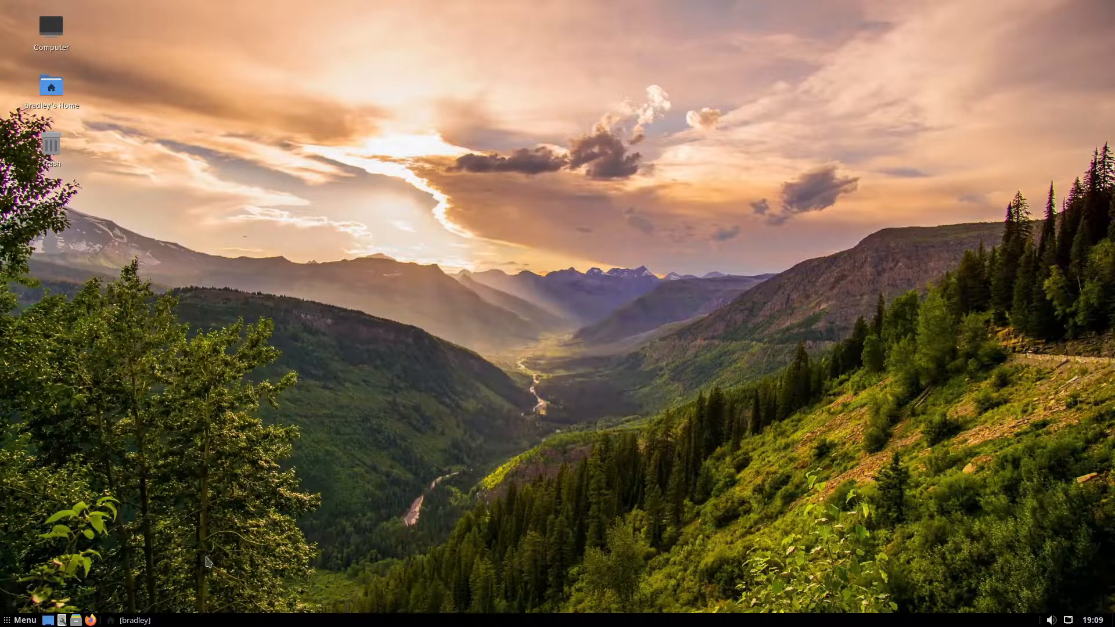
{"action": "left_click", "coordinate": [152, 622]}
{"action": "left_click", "coordinate": [153, 621]}
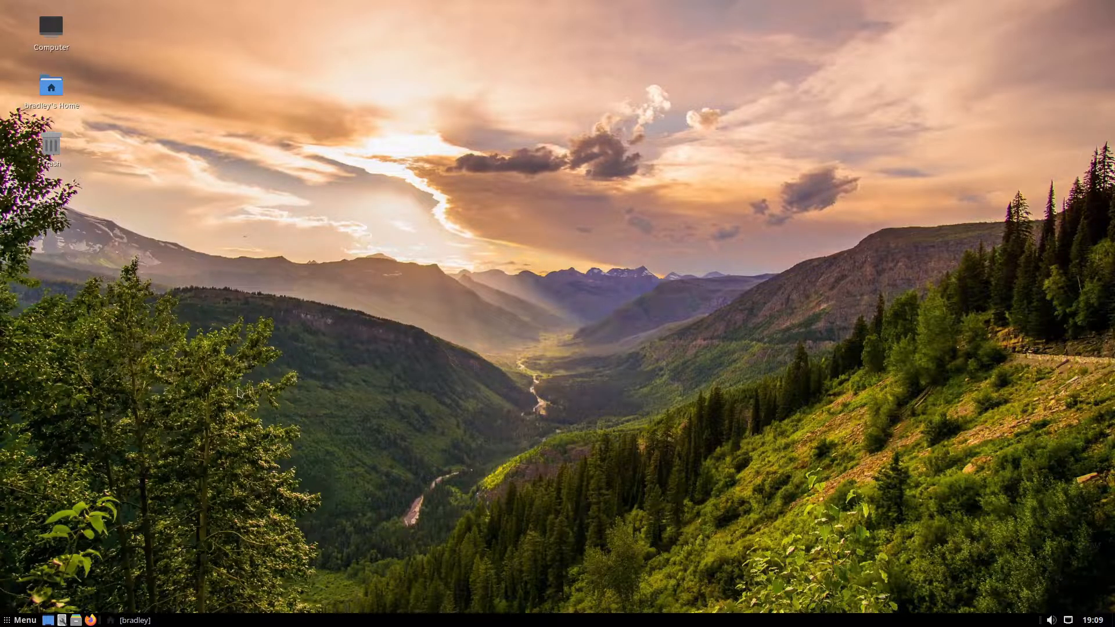
Step: Set the panel clock to 12 hour format and enable showing the date and the weather
{"action": "right_click", "coordinate": [1093, 620]}
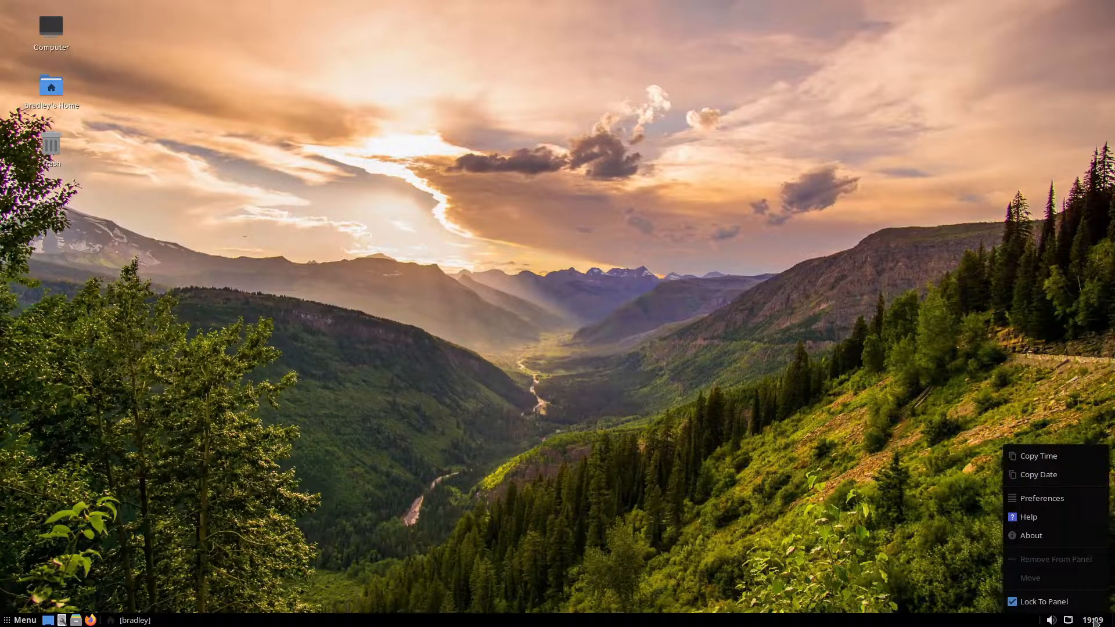
{"action": "left_click", "coordinate": [1082, 498]}
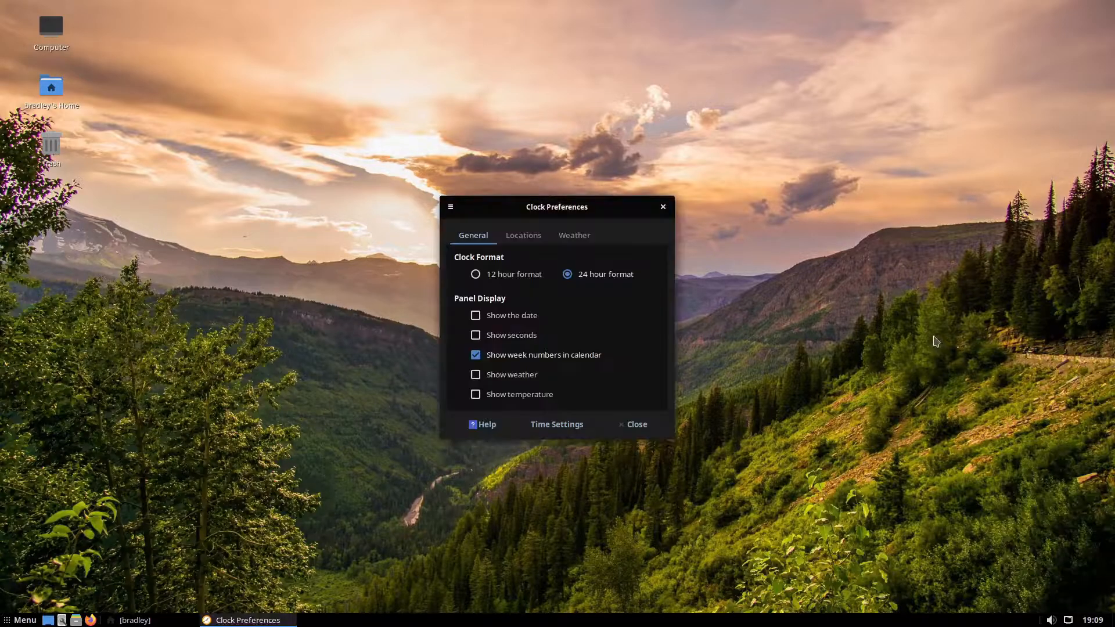
{"action": "left_click", "coordinate": [505, 275]}
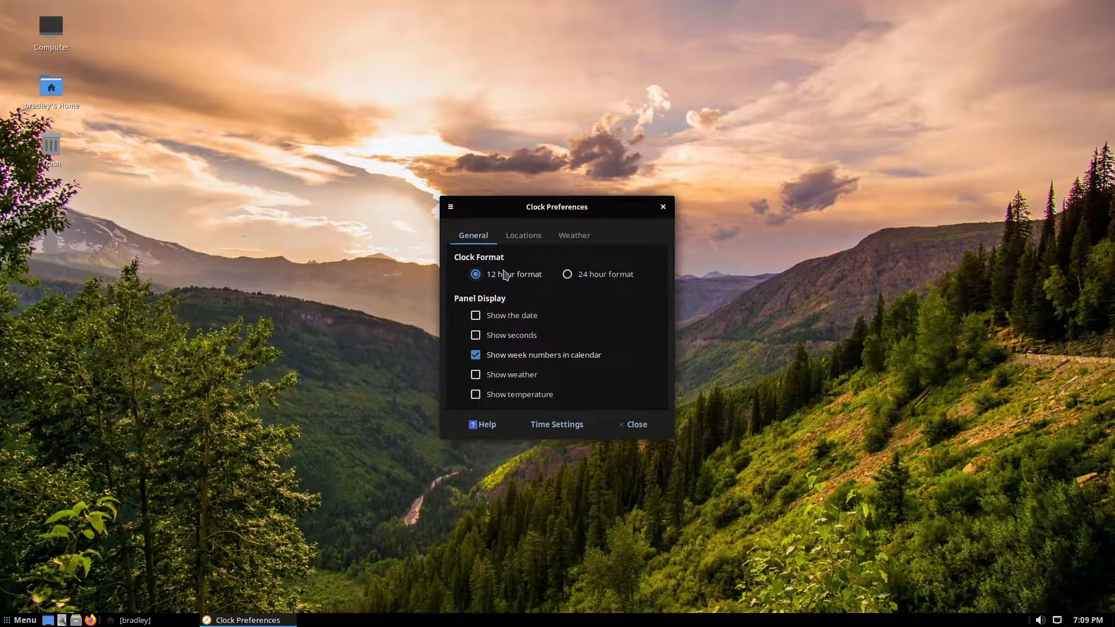
{"action": "left_click", "coordinate": [475, 317]}
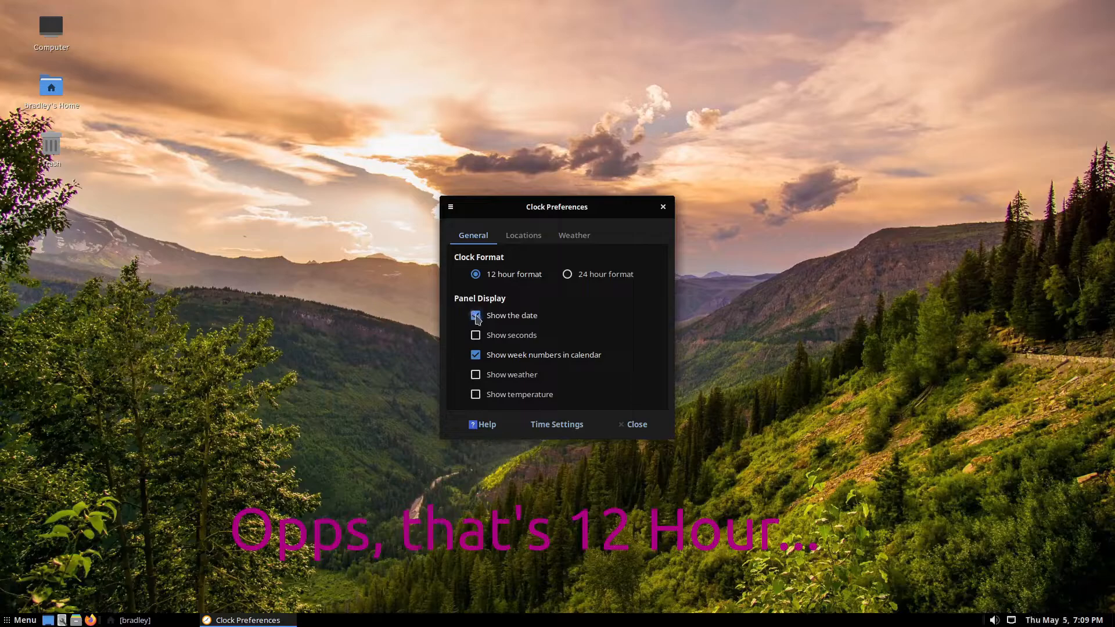
{"action": "left_click", "coordinate": [477, 376]}
Step: Add Melbourne, Victoria, Australia to the clock's locations
{"action": "left_click", "coordinate": [522, 237]}
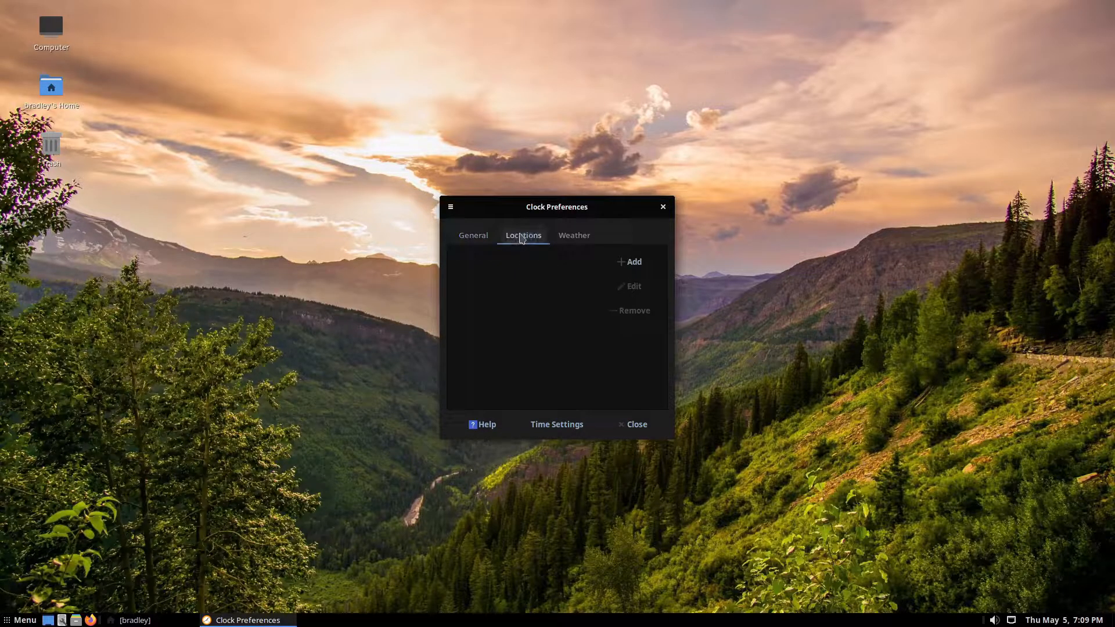
{"action": "left_click", "coordinate": [633, 262]}
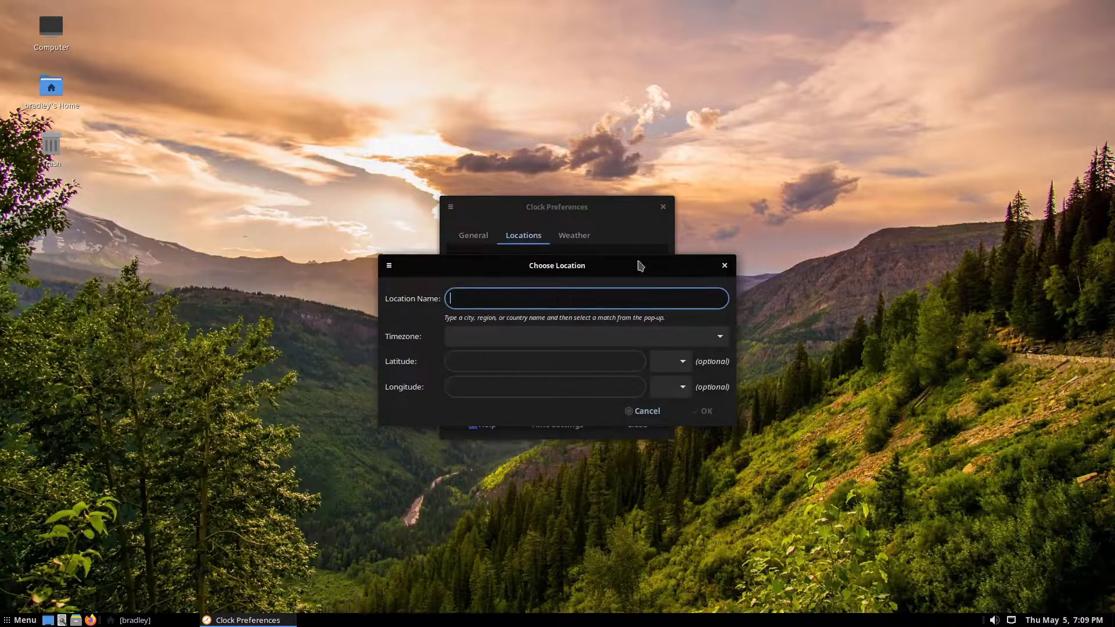
{"action": "type", "text": "melb"}
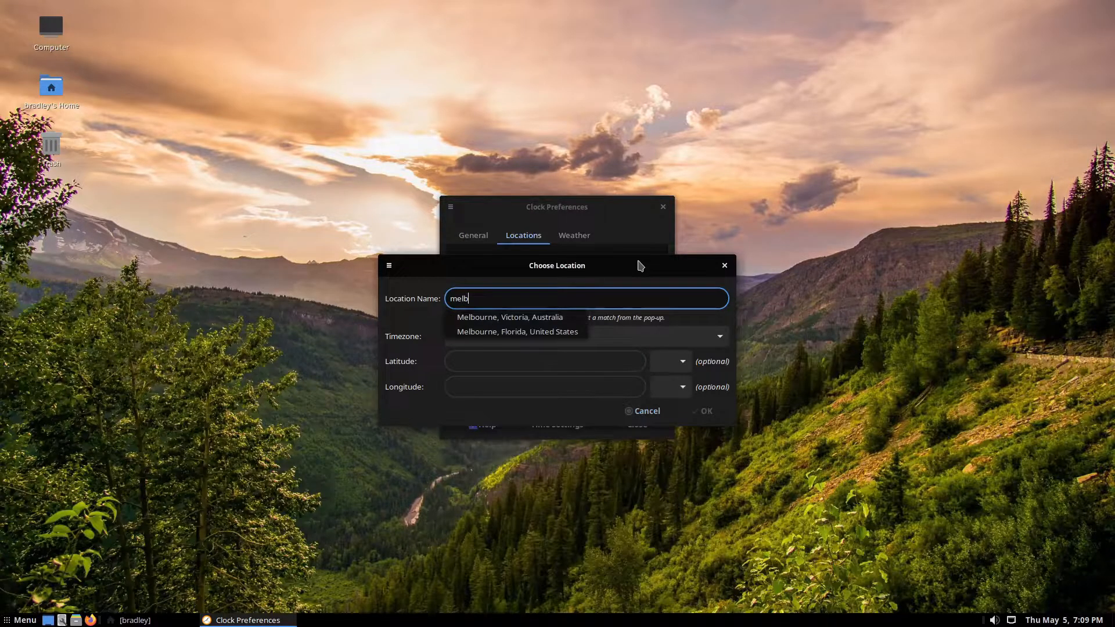
{"action": "left_click", "coordinate": [522, 317]}
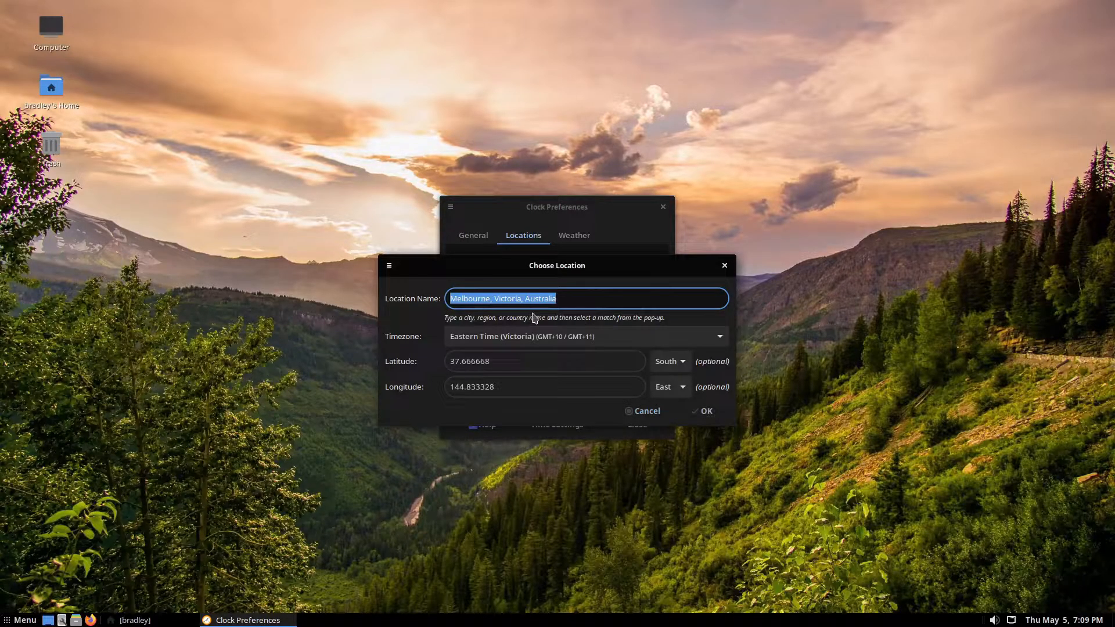
{"action": "left_click", "coordinate": [704, 411]}
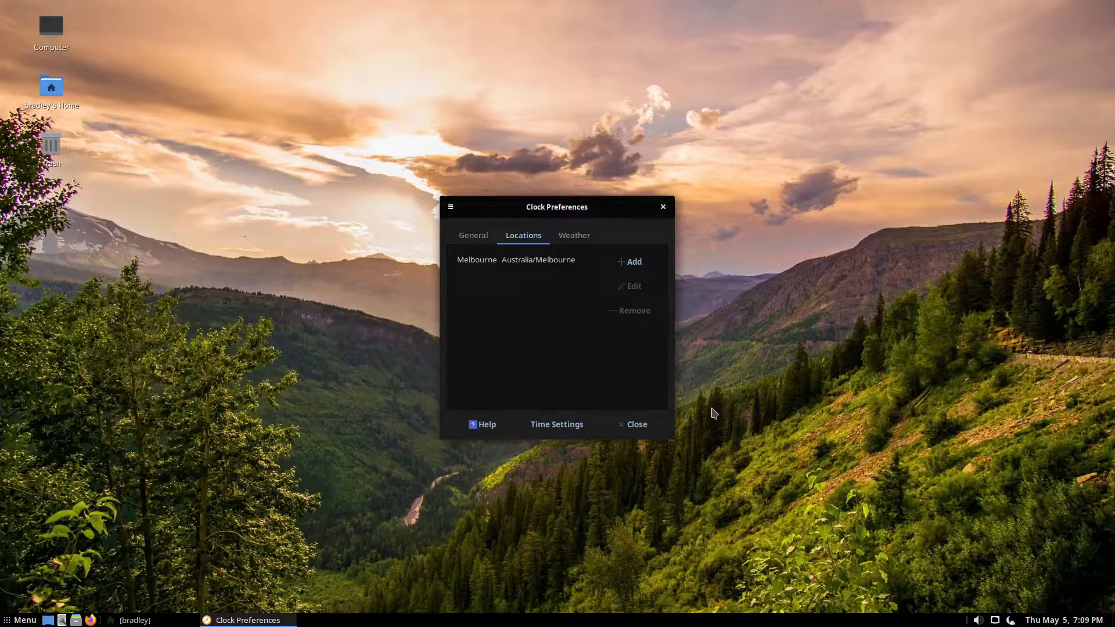
Step: Add London (Heathrow Airport), East and South East England, United Kingdom to the clock's locations
{"action": "left_click", "coordinate": [639, 263]}
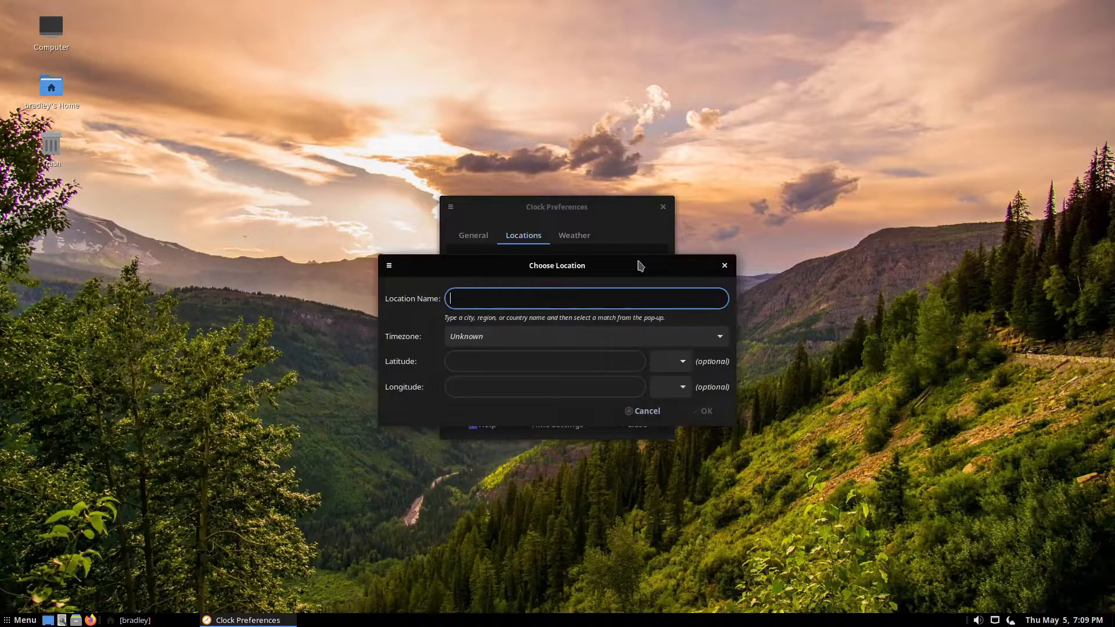
{"action": "type", "text": "london"}
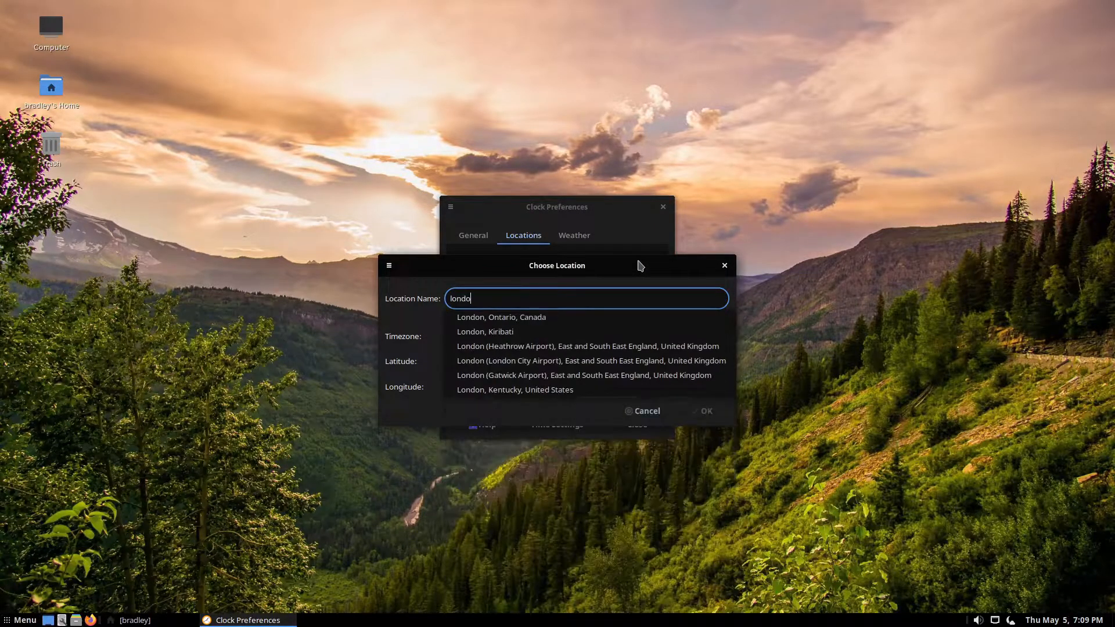
{"action": "left_click", "coordinate": [538, 347]}
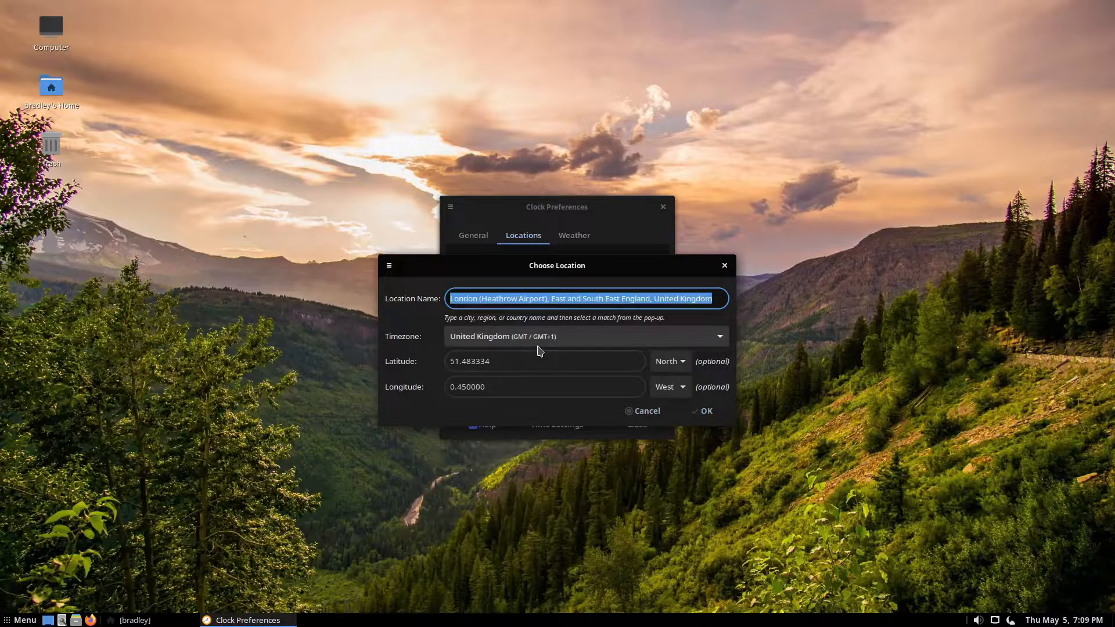
{"action": "left_click", "coordinate": [706, 412]}
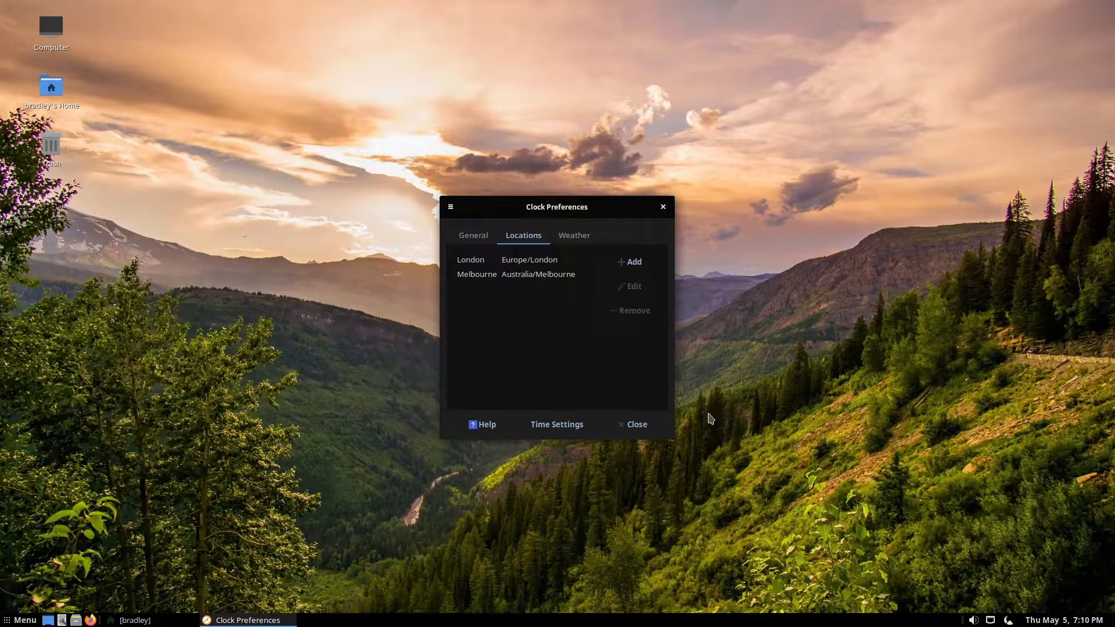
Step: Add New York (New York City, Central Park), New York, United States to the clock's locations
{"action": "left_click", "coordinate": [630, 262]}
{"action": "type", "text": "new"}
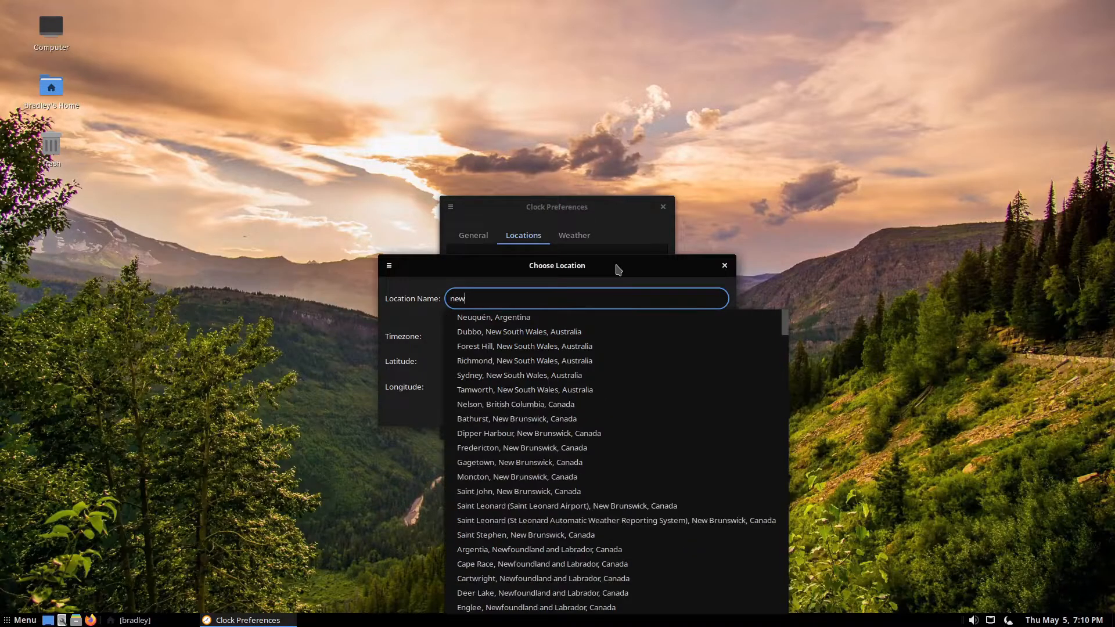
{"action": "type", "text": " york new"}
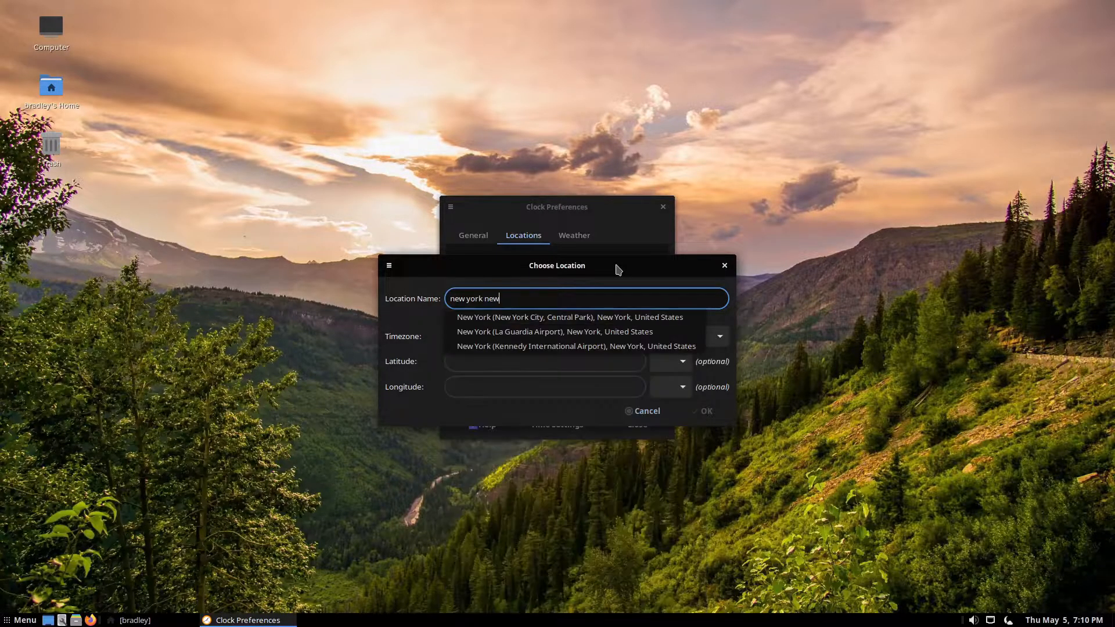
{"action": "left_click", "coordinate": [512, 319]}
{"action": "left_click", "coordinate": [713, 412]}
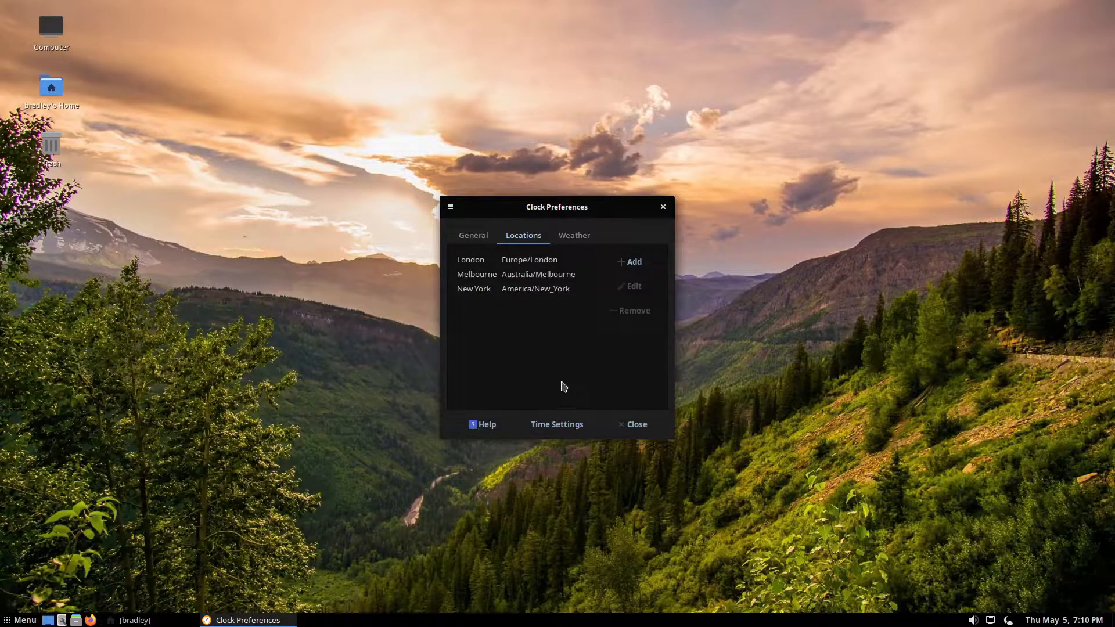
Step: Set the clock's wind speed unit to km/h and close the clock preferences
{"action": "left_click", "coordinate": [586, 239]}
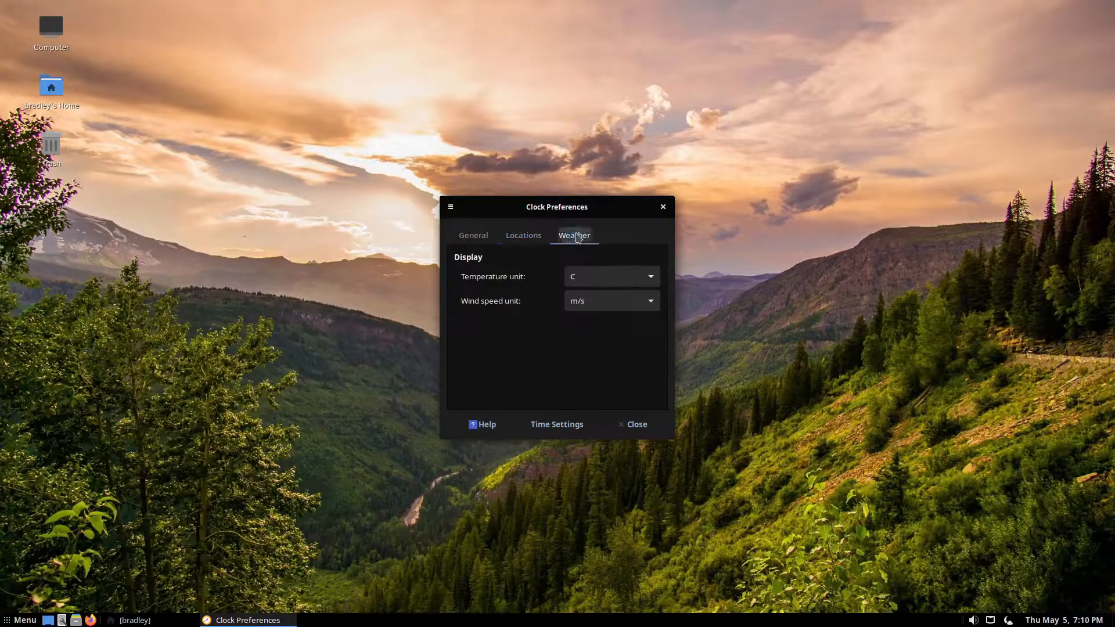
{"action": "left_click", "coordinate": [603, 301]}
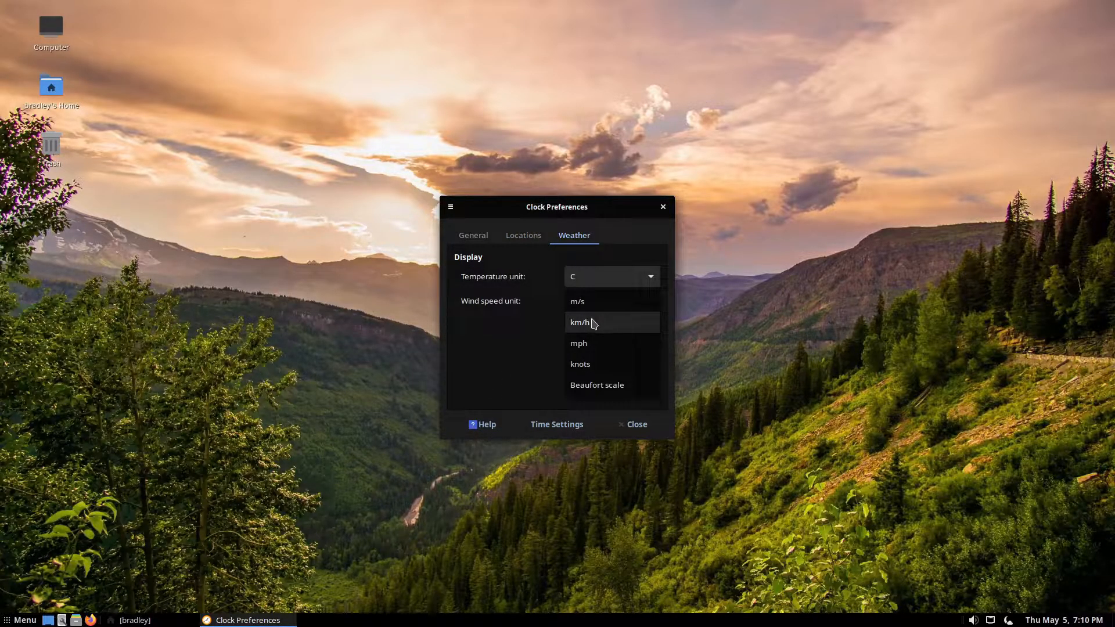
{"action": "left_click", "coordinate": [593, 324]}
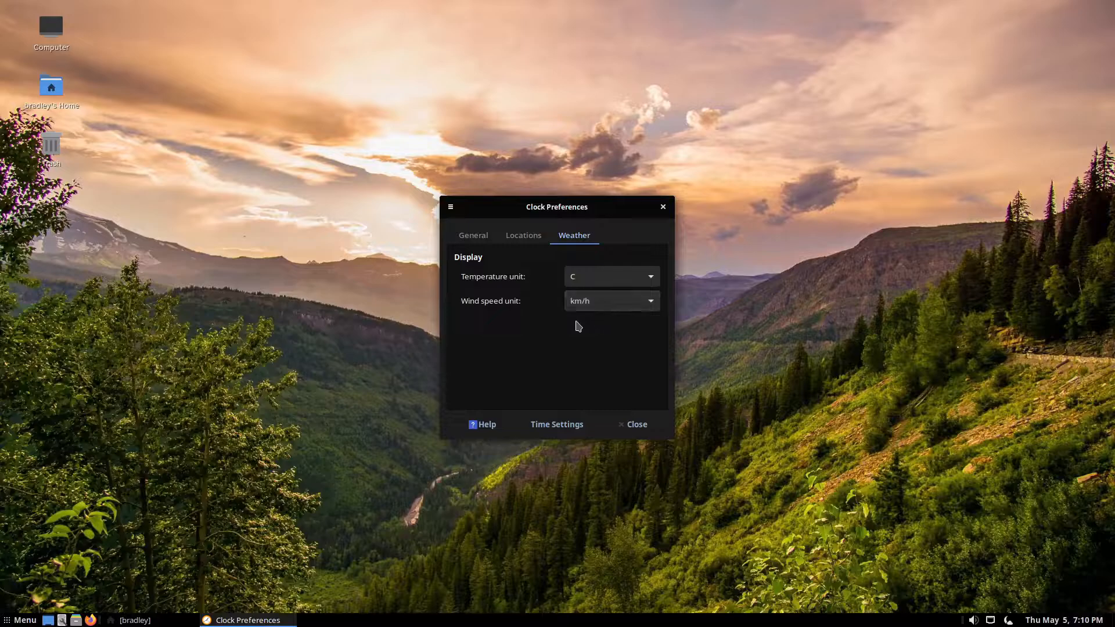
{"action": "left_click", "coordinate": [637, 425]}
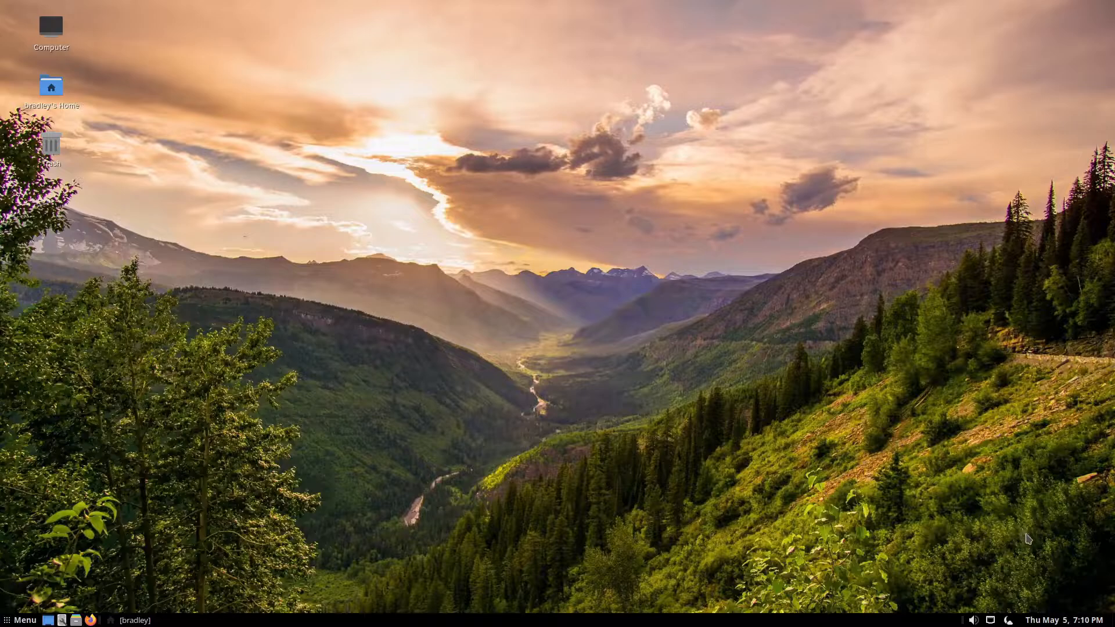
Step: Examine the configured locations with their times and weather in the clock's calendar, and close the calendar
{"action": "left_click", "coordinate": [1056, 624]}
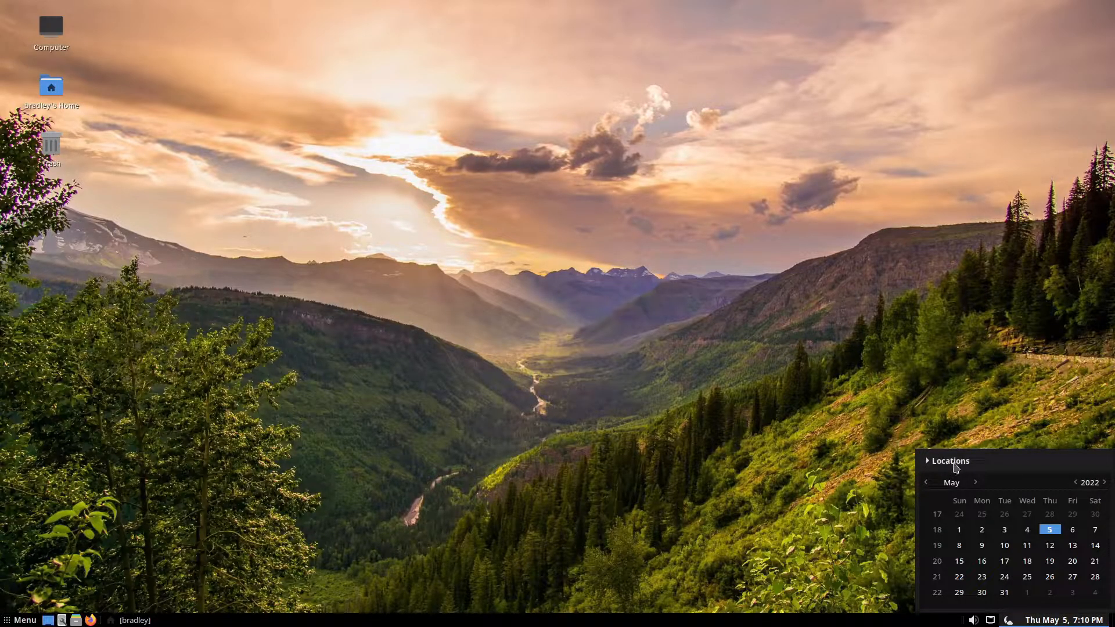
{"action": "left_click", "coordinate": [929, 462]}
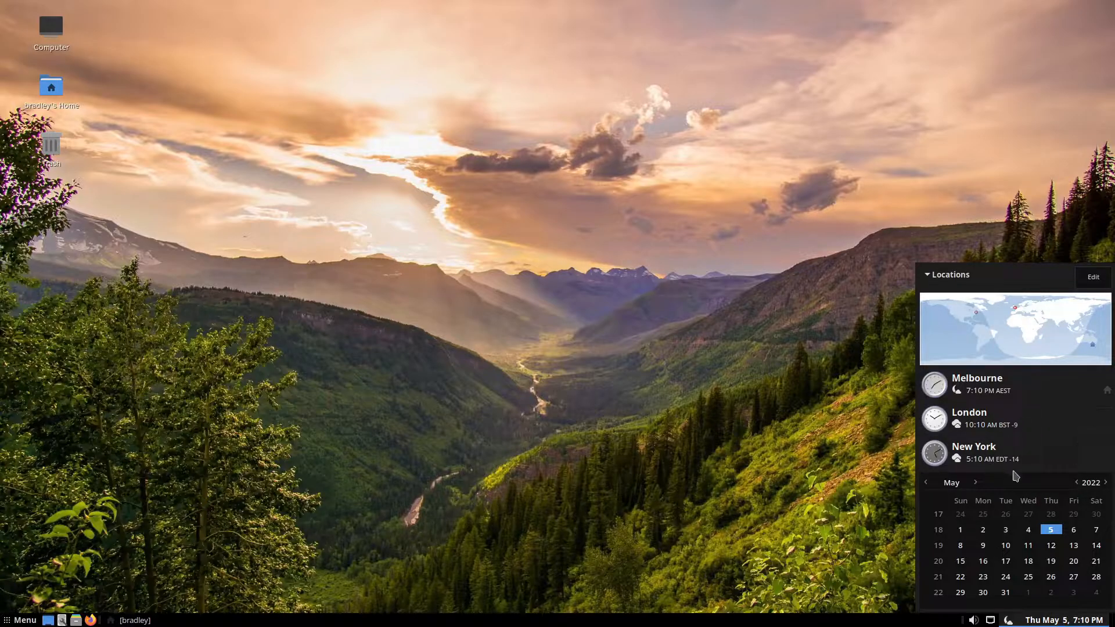
{"action": "left_click", "coordinate": [1065, 622]}
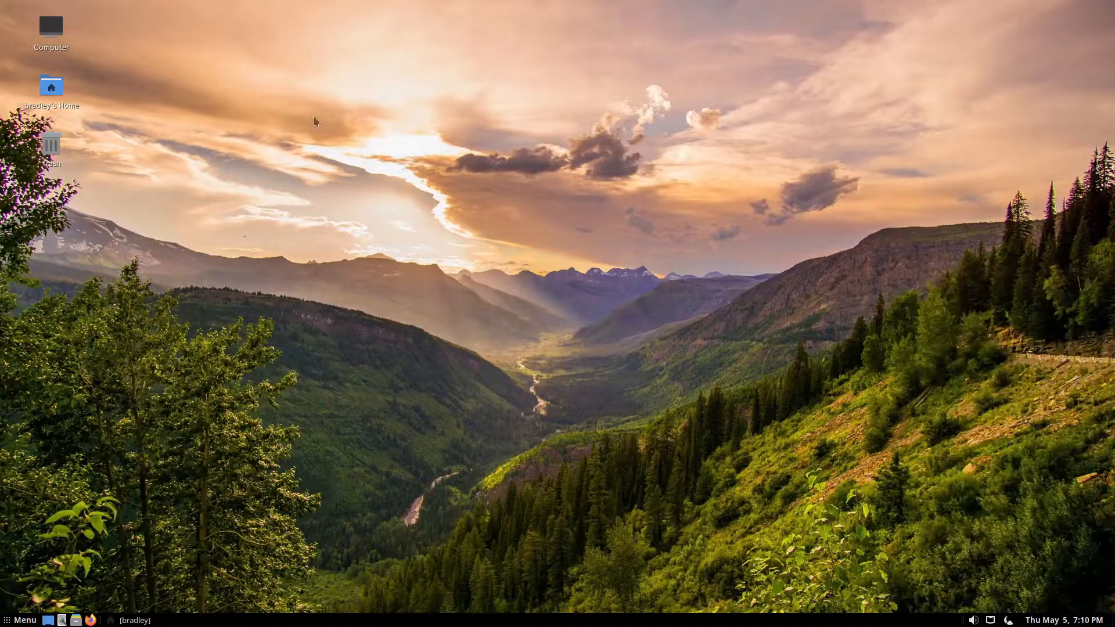
{"action": "key", "text": "super"}
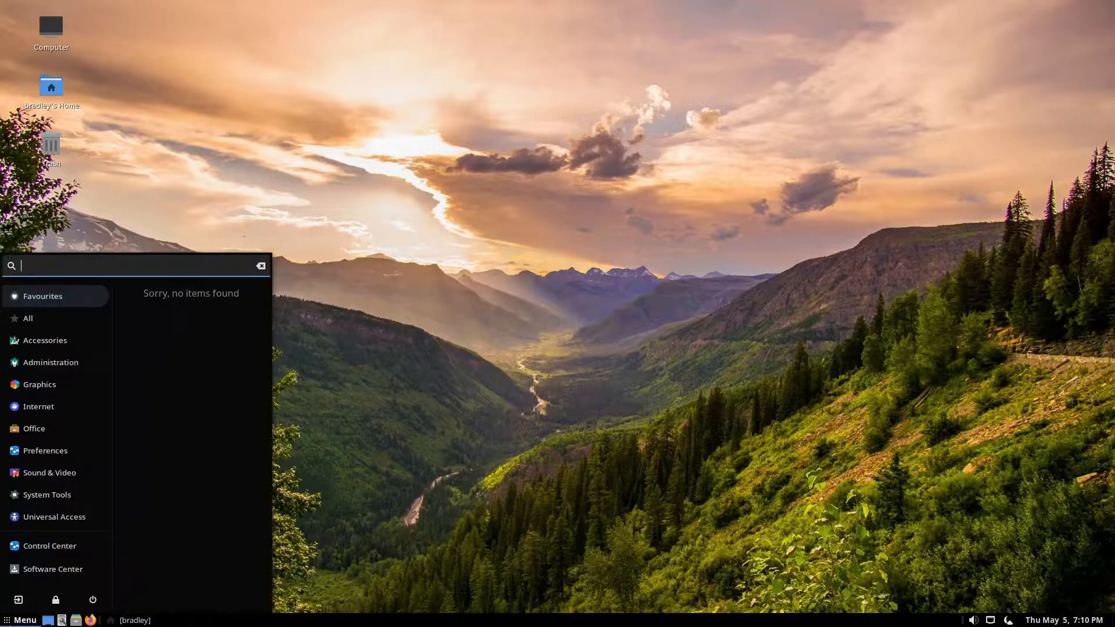
{"action": "left_click", "coordinate": [7, 625]}
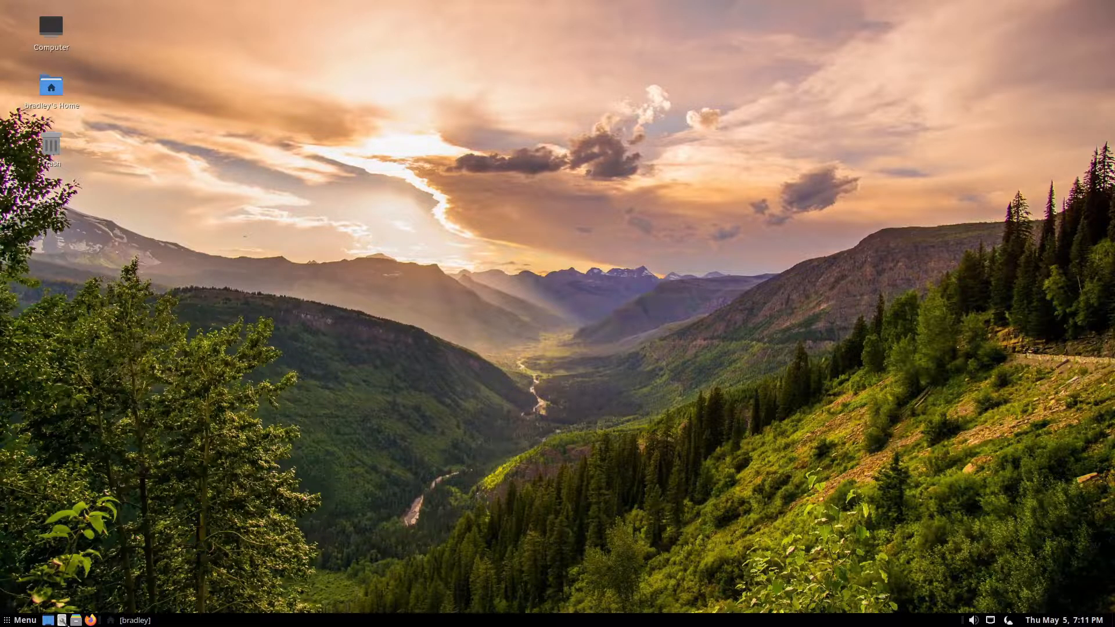
Step: Disable the Mounted Volumes, Trash, Home and Computer desktop icons in MATE Tweak via the Control Center, and close MATE Tweak
{"action": "left_click", "coordinate": [14, 622]}
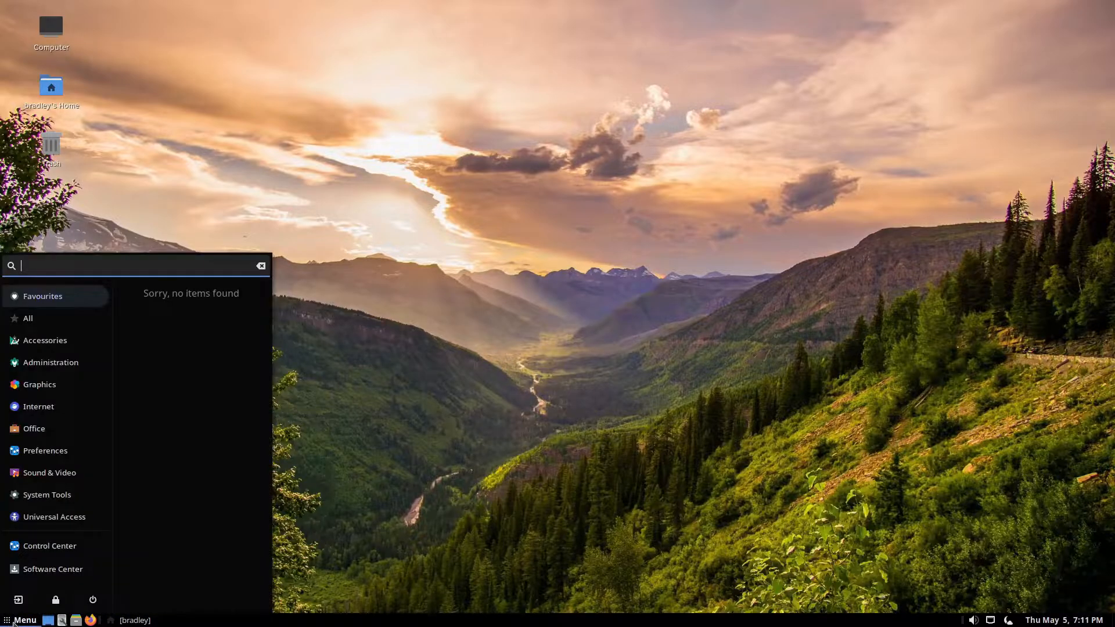
{"action": "left_click", "coordinate": [78, 546]}
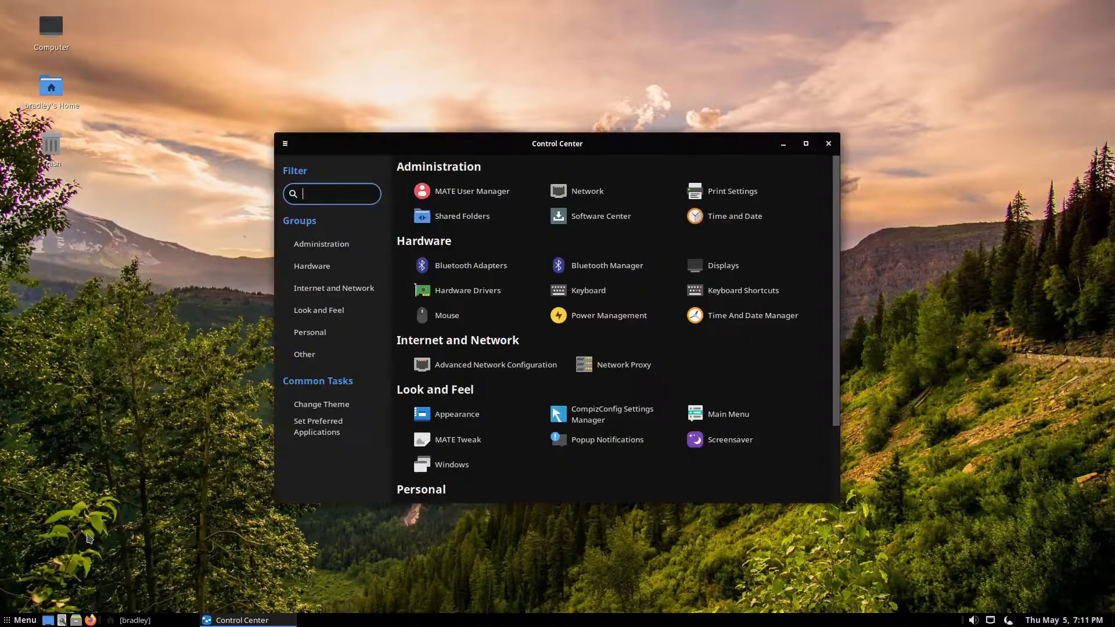
{"action": "left_click", "coordinate": [510, 444]}
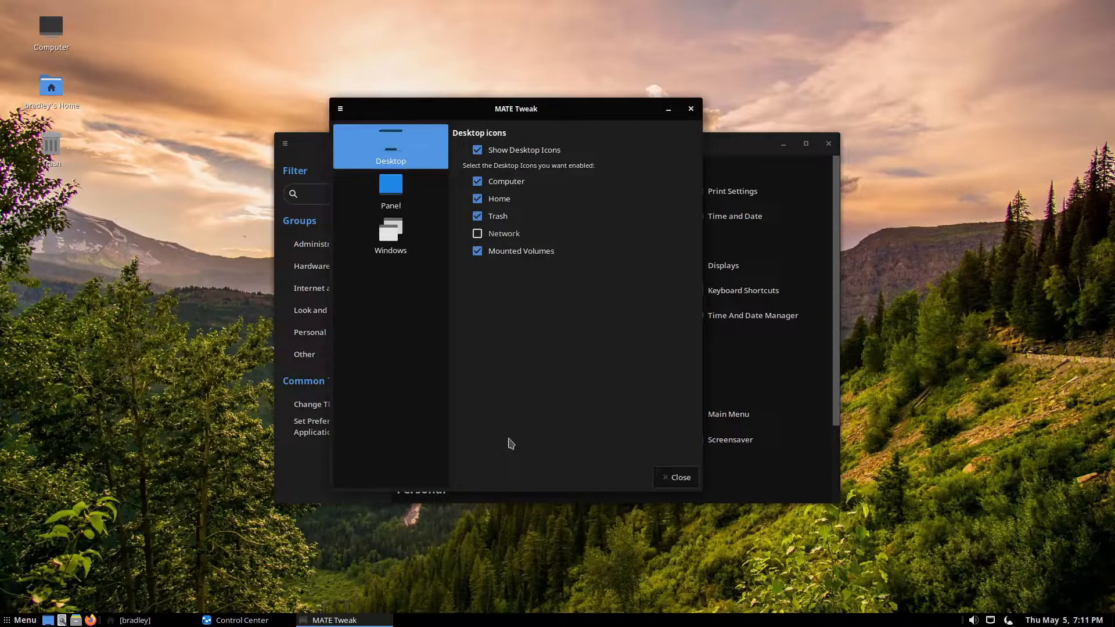
{"action": "left_click", "coordinate": [477, 251]}
{"action": "left_click", "coordinate": [478, 216]}
{"action": "left_click", "coordinate": [478, 198]}
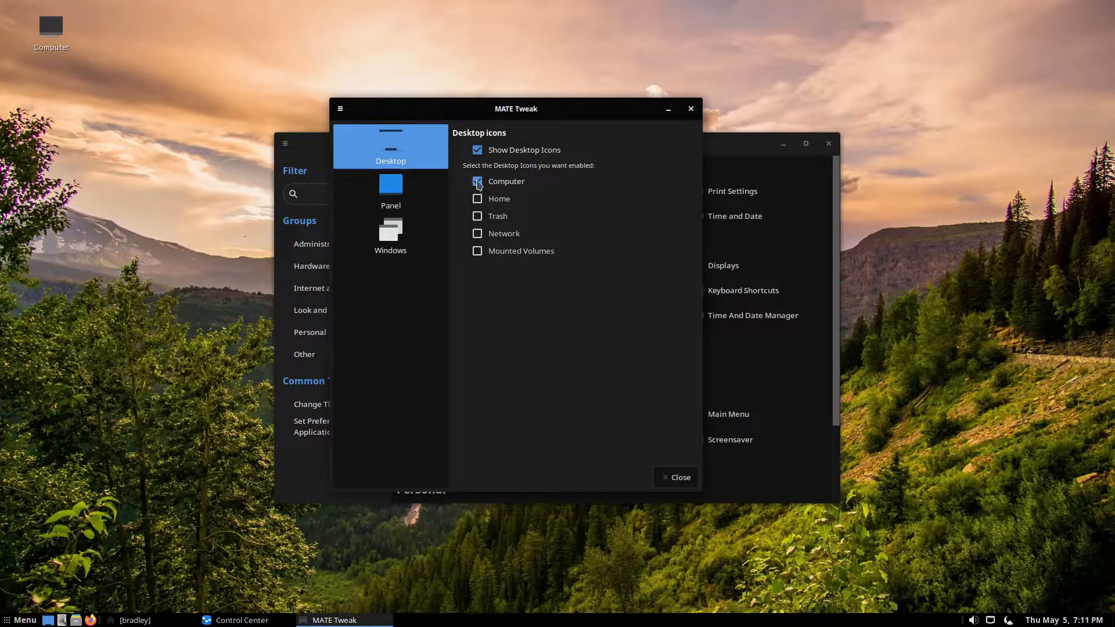
{"action": "left_click", "coordinate": [478, 182]}
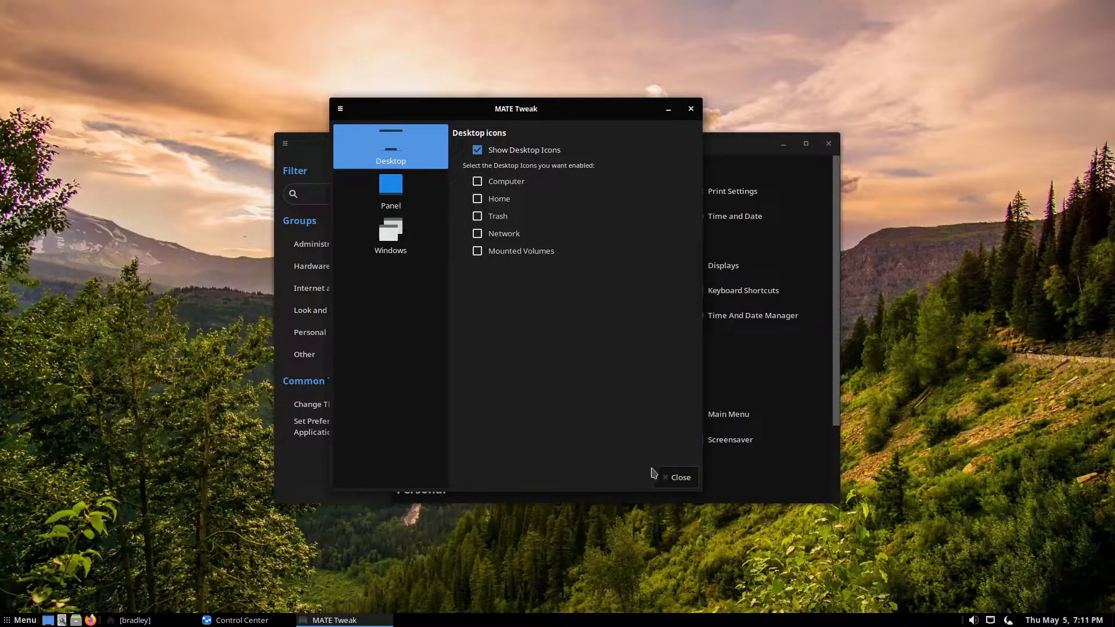
{"action": "left_click", "coordinate": [676, 476]}
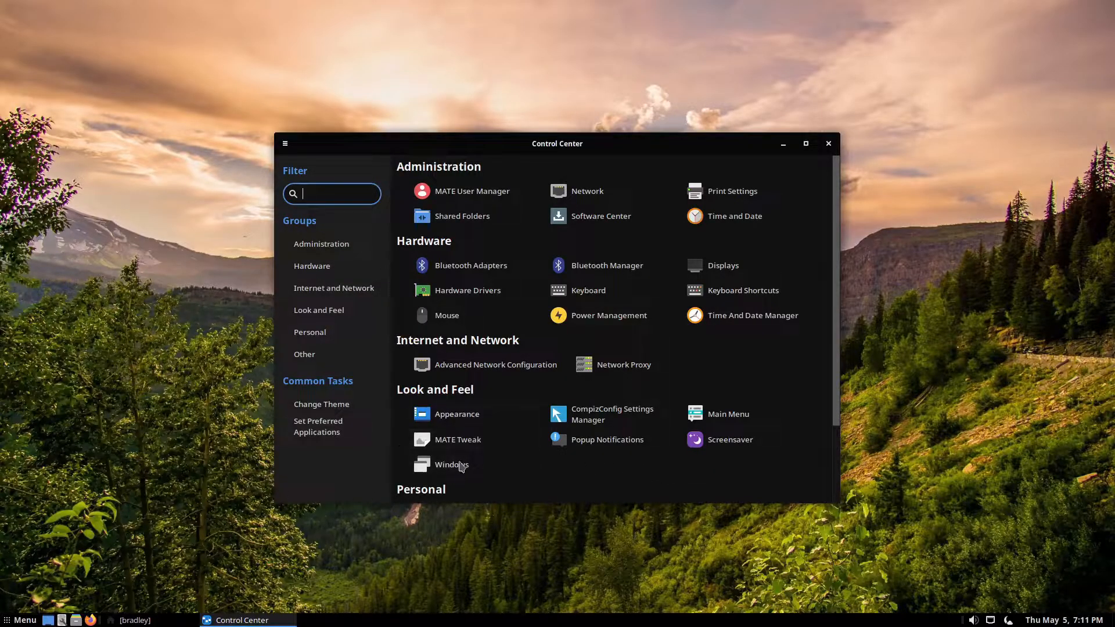
Step: Restore the minimised home folder window and place the Control Center window in front of it
{"action": "left_click_drag", "start_coordinate": [644, 153], "coordinate": [828, 88]}
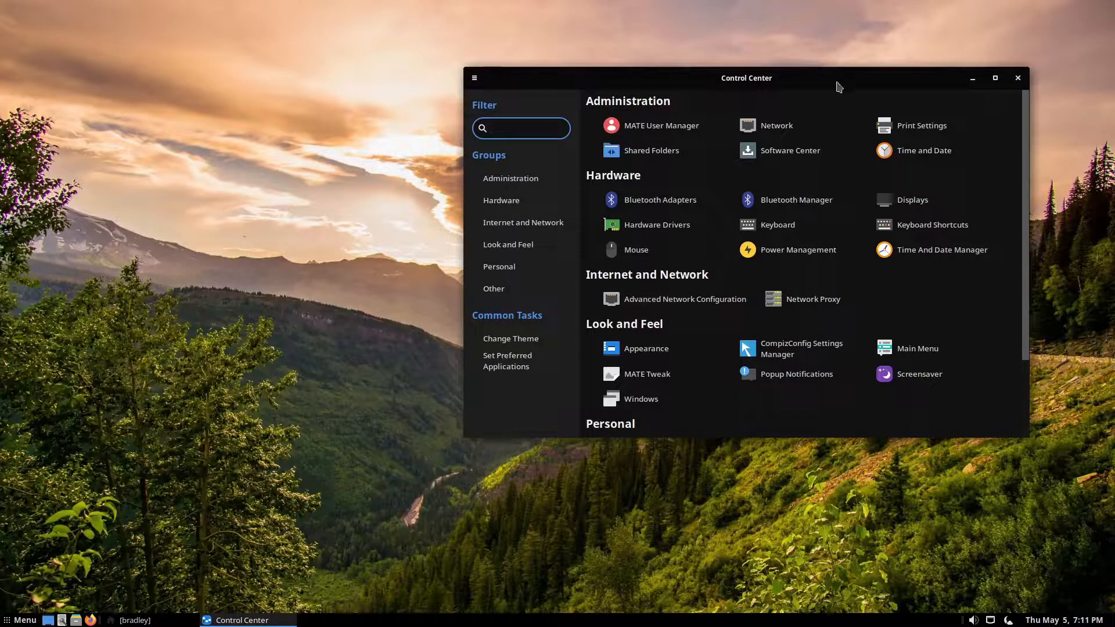
{"action": "left_click_drag", "start_coordinate": [838, 86], "coordinate": [854, 84]}
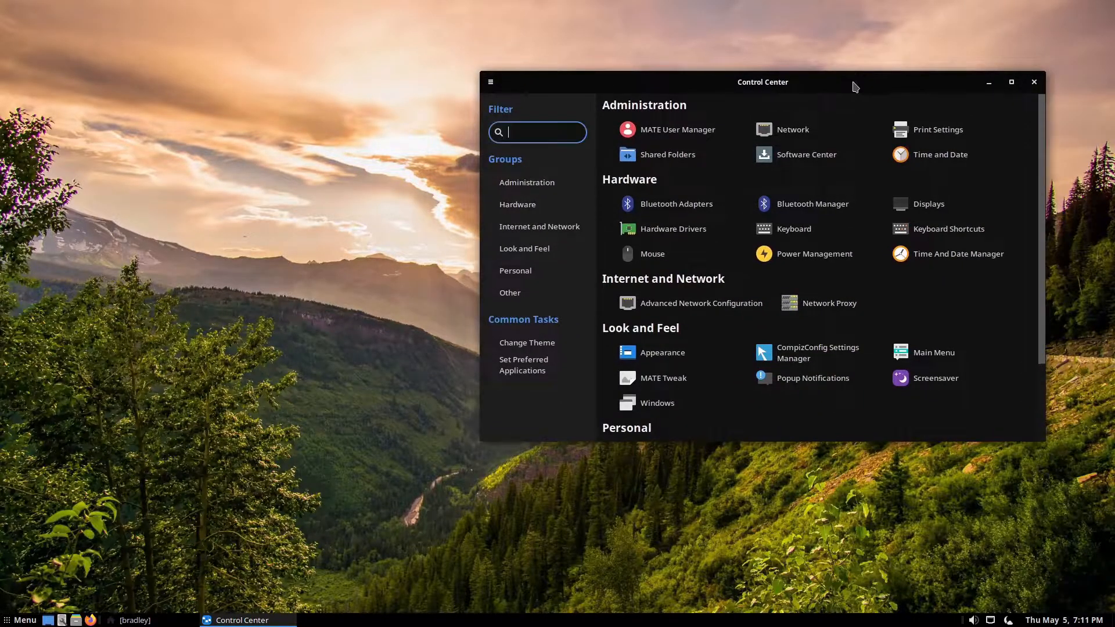
{"action": "left_click", "coordinate": [135, 620]}
{"action": "left_click_drag", "start_coordinate": [725, 83], "coordinate": [602, 172]}
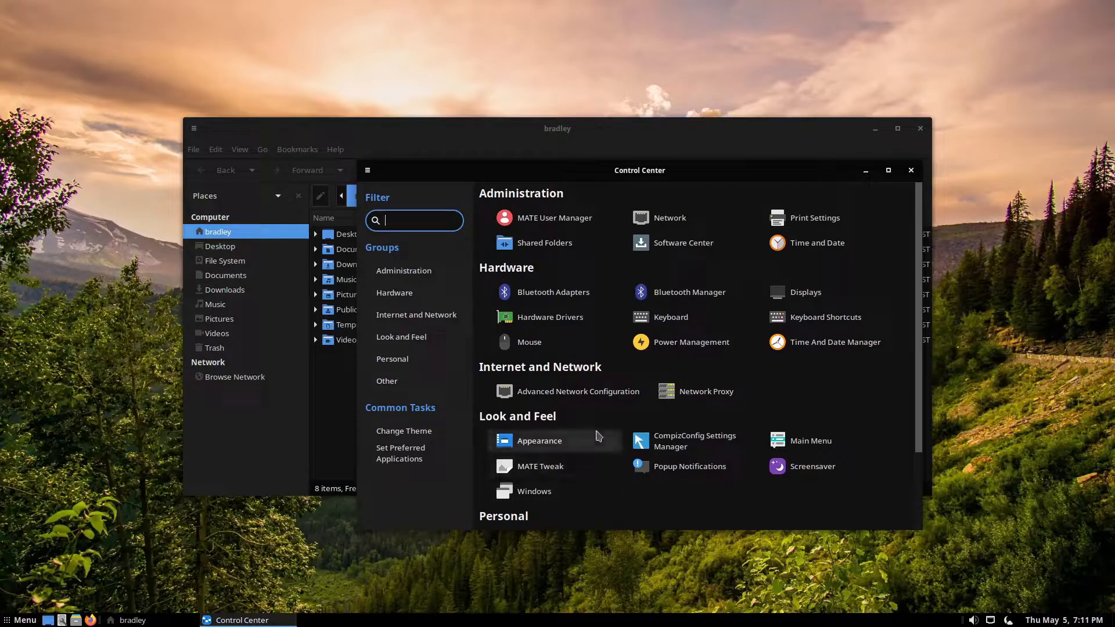
Step: View the controls themes in the Appearance preferences' theme customisation, and close both appearance windows
{"action": "left_click", "coordinate": [586, 448]}
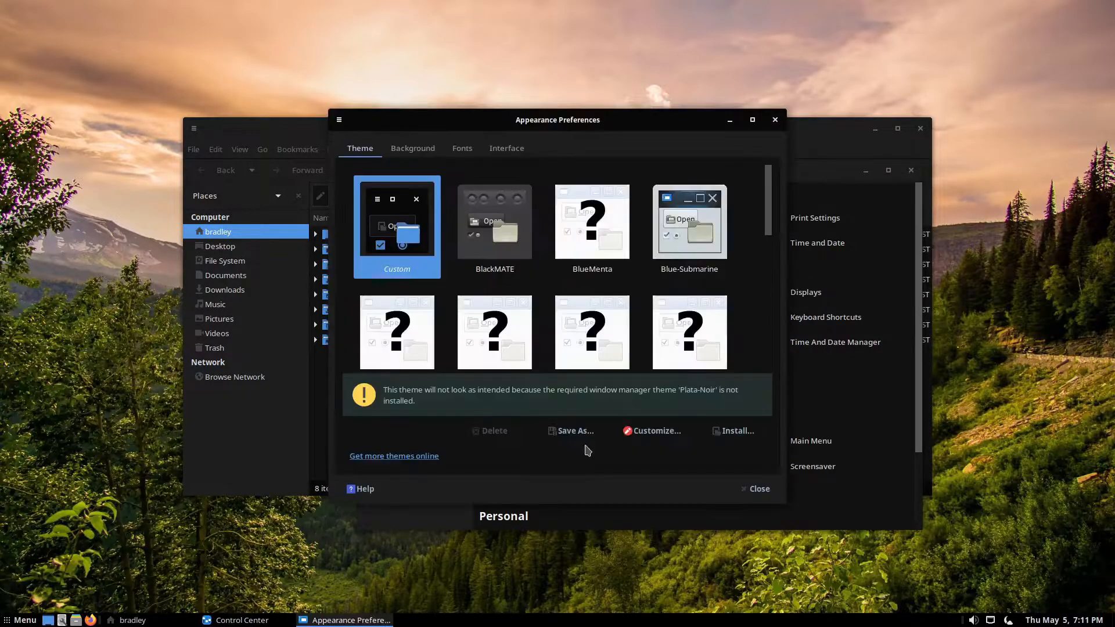
{"action": "left_click", "coordinate": [633, 430]}
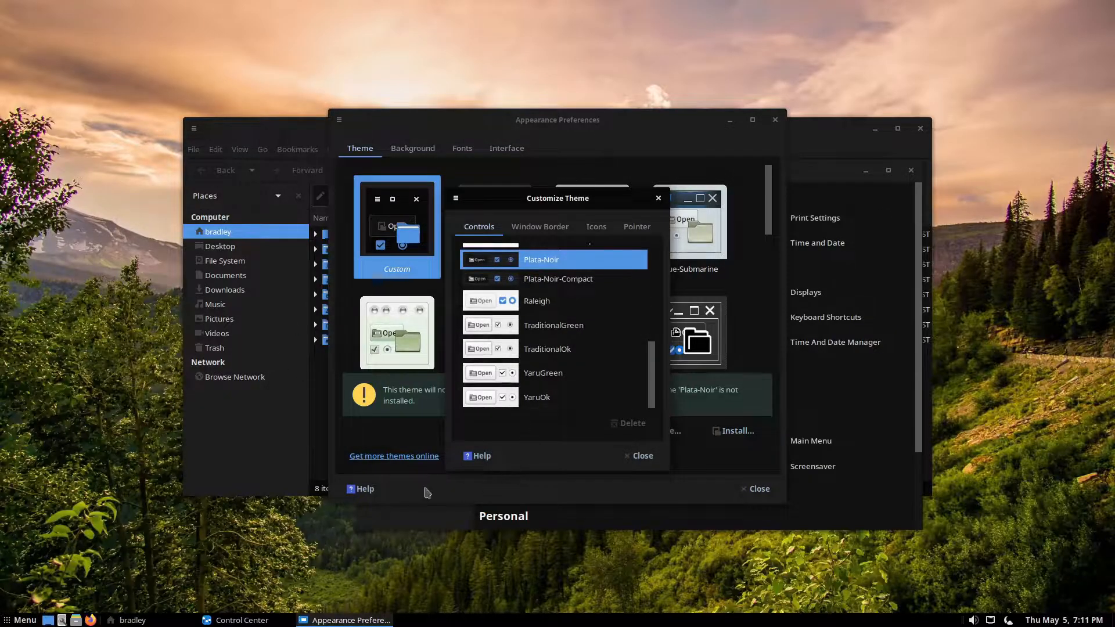
{"action": "left_click", "coordinate": [639, 456]}
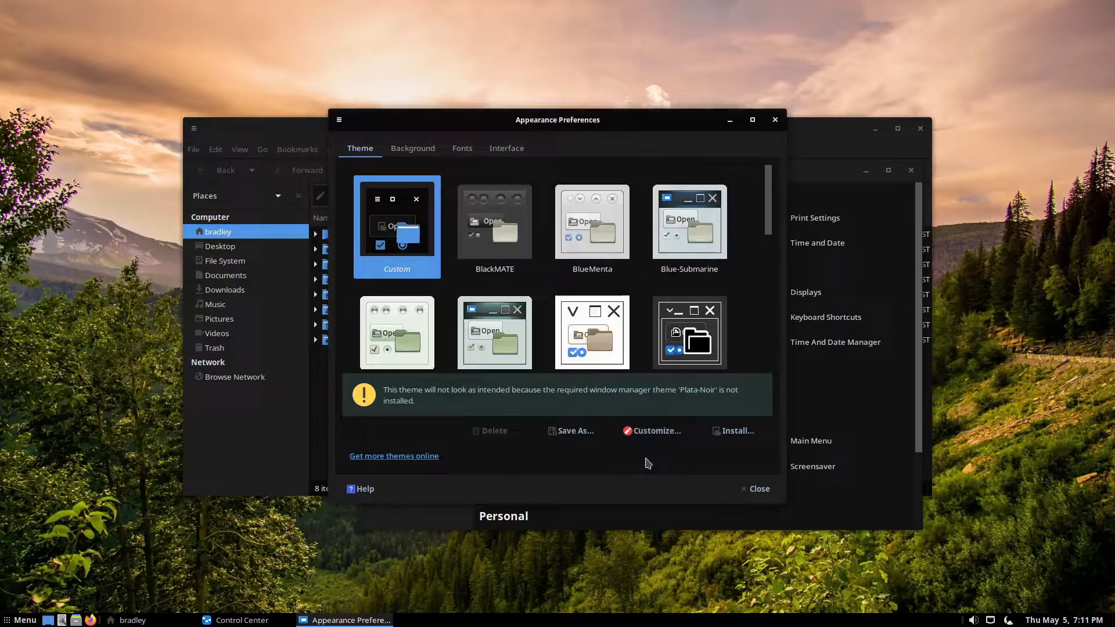
{"action": "left_click", "coordinate": [757, 489]}
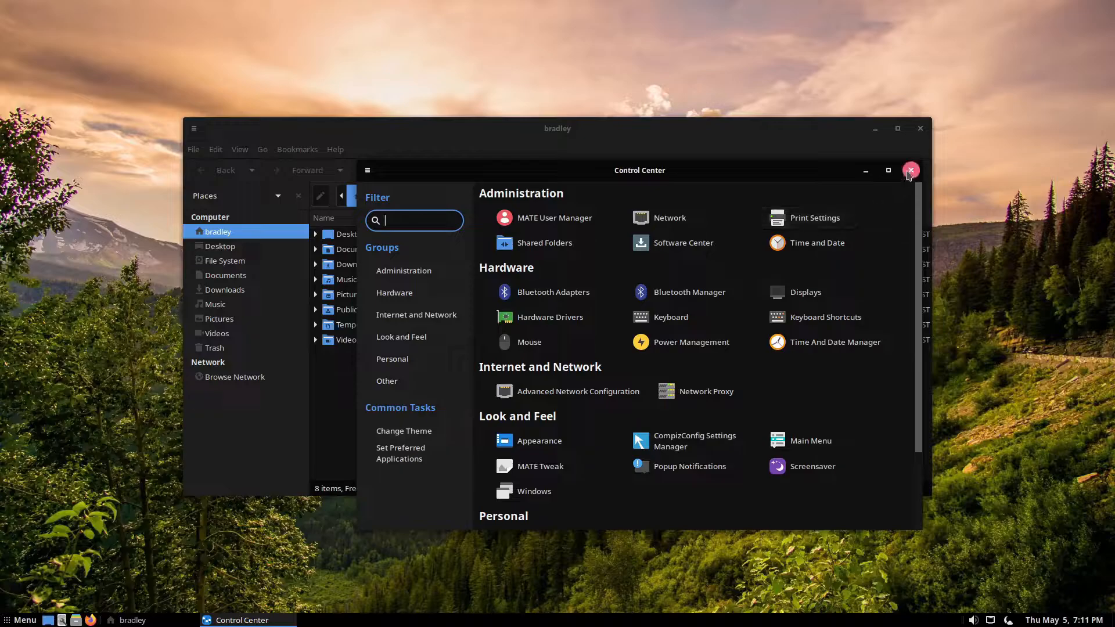
Step: Examine the Plata-Noir controls theme alongside the file manager and the main menu, and close the theme customisation and appearance preferences
{"action": "left_click", "coordinate": [876, 129]}
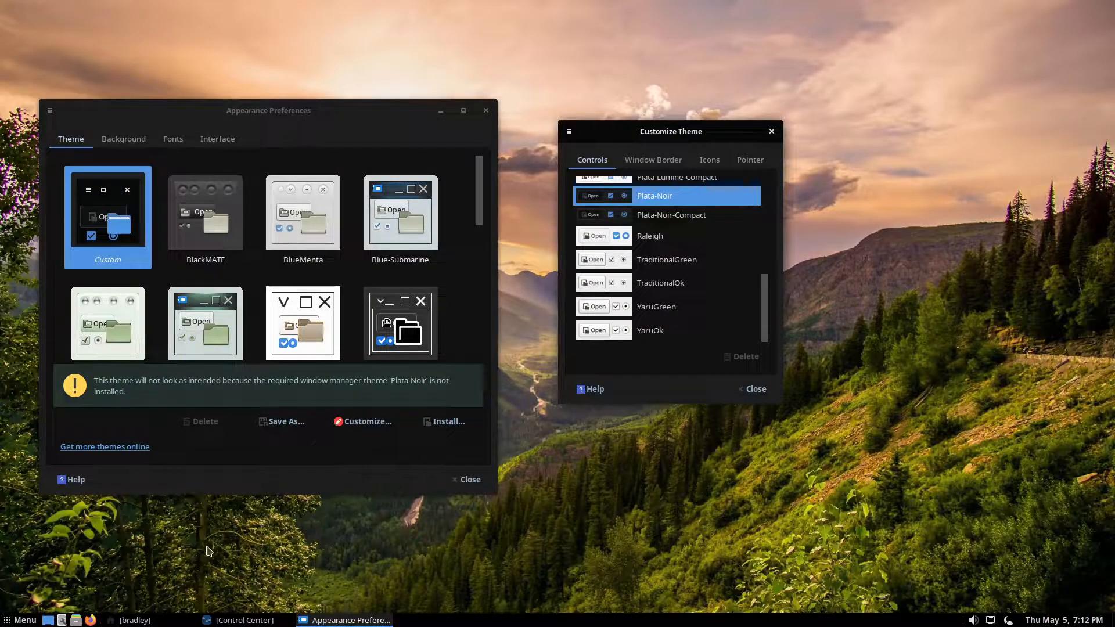
{"action": "left_click", "coordinate": [145, 619]}
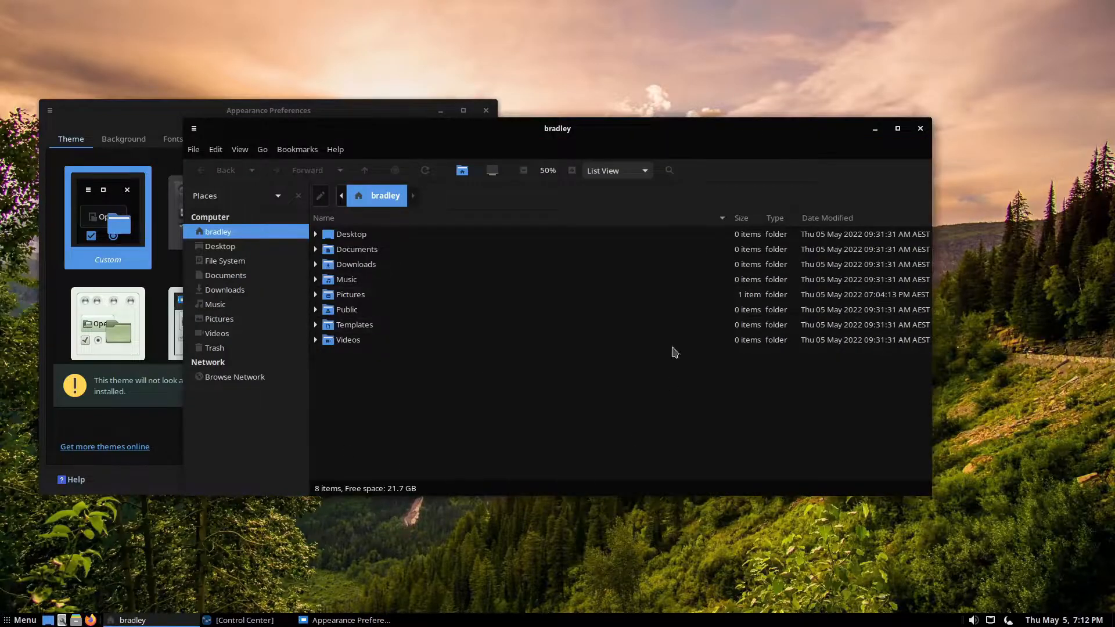
{"action": "left_click", "coordinate": [874, 129]}
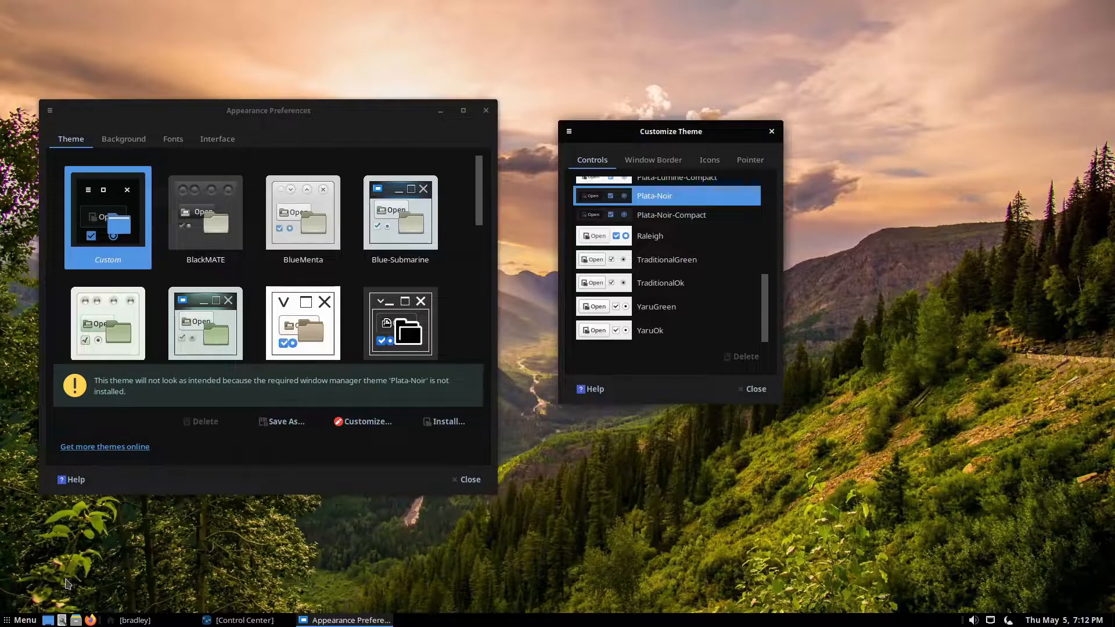
{"action": "left_click", "coordinate": [25, 621]}
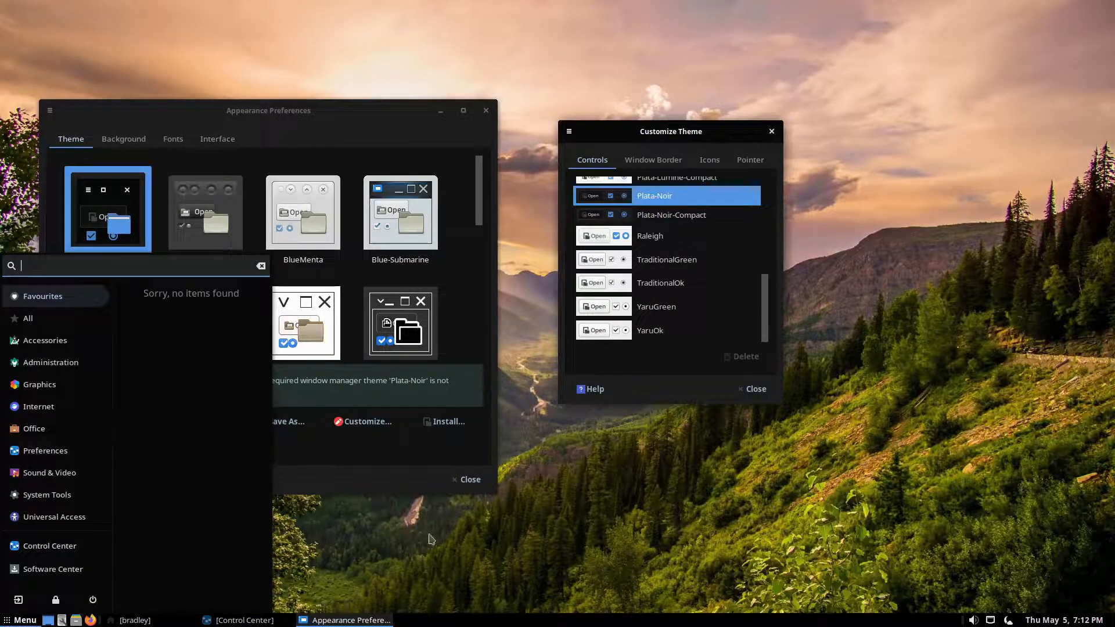
{"action": "left_click", "coordinate": [396, 556]}
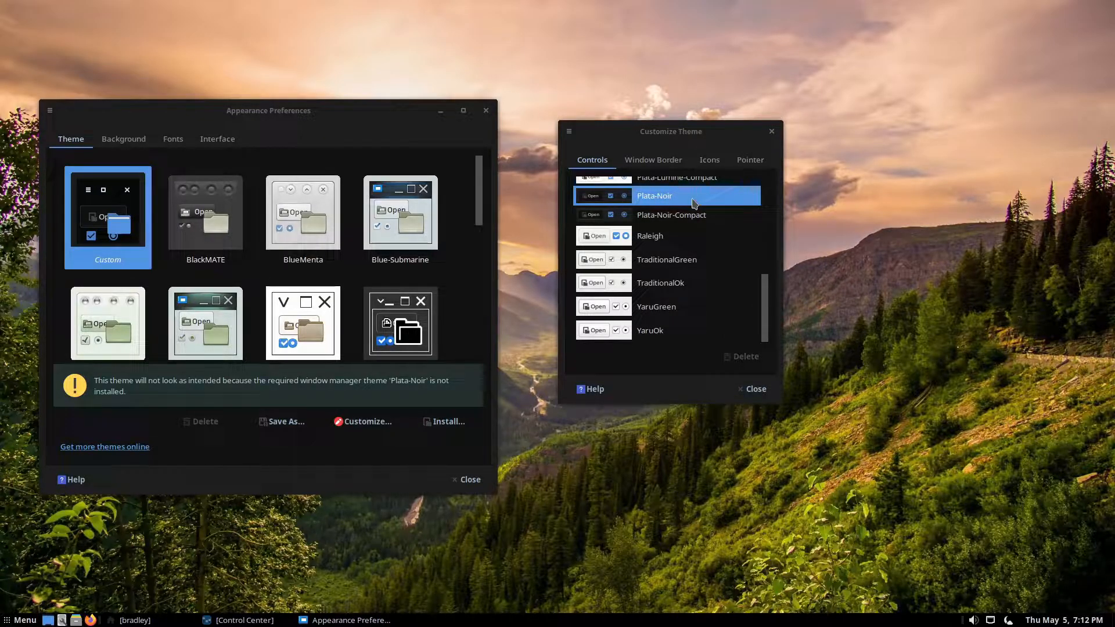
{"action": "left_click", "coordinate": [692, 203]}
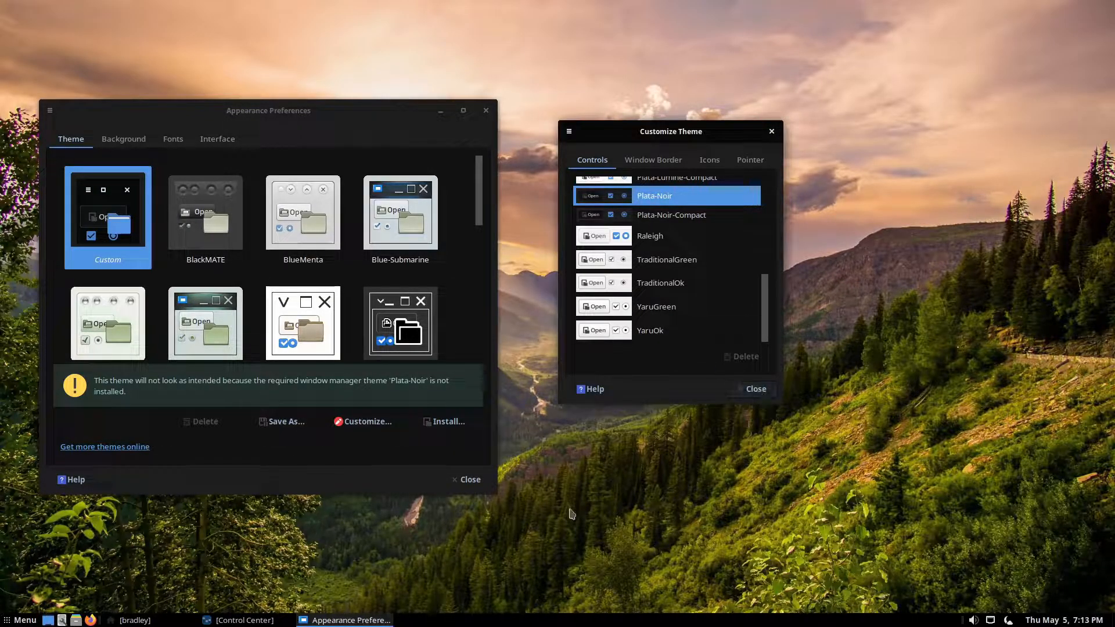
{"action": "left_click", "coordinate": [752, 394]}
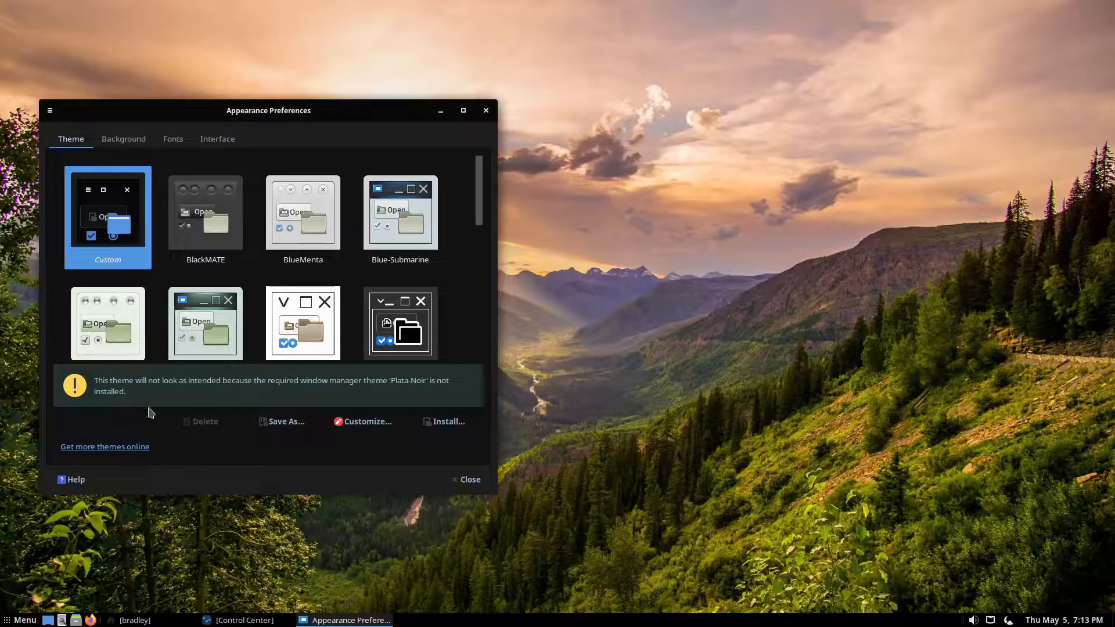
{"action": "left_click", "coordinate": [486, 111]}
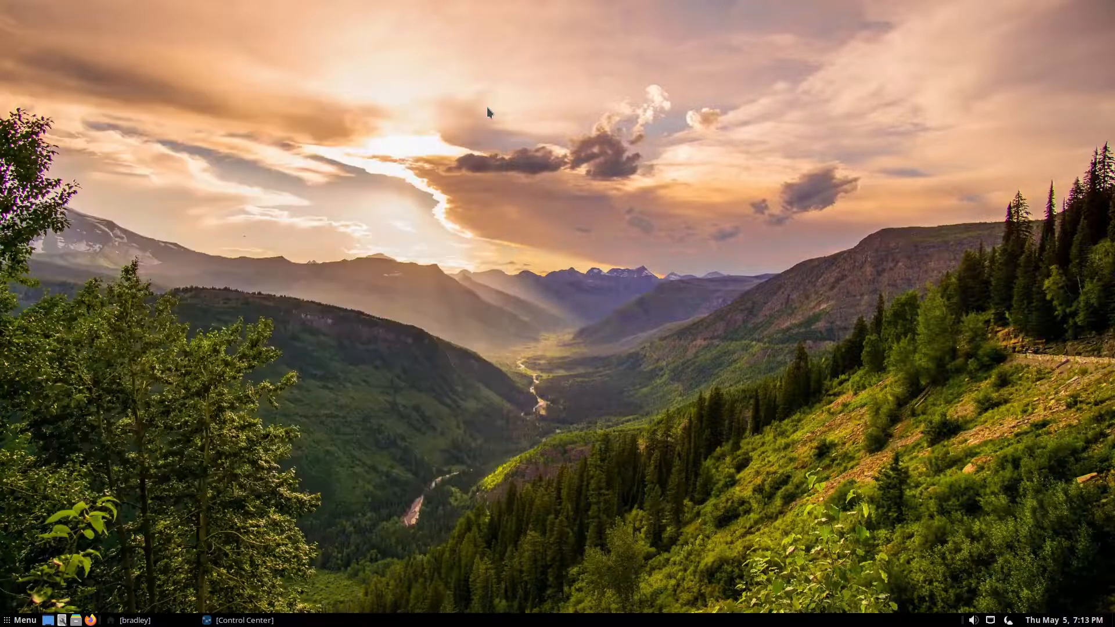
Step: Open the Software Center and search its packages for "qogir"
{"action": "left_click", "coordinate": [22, 621]}
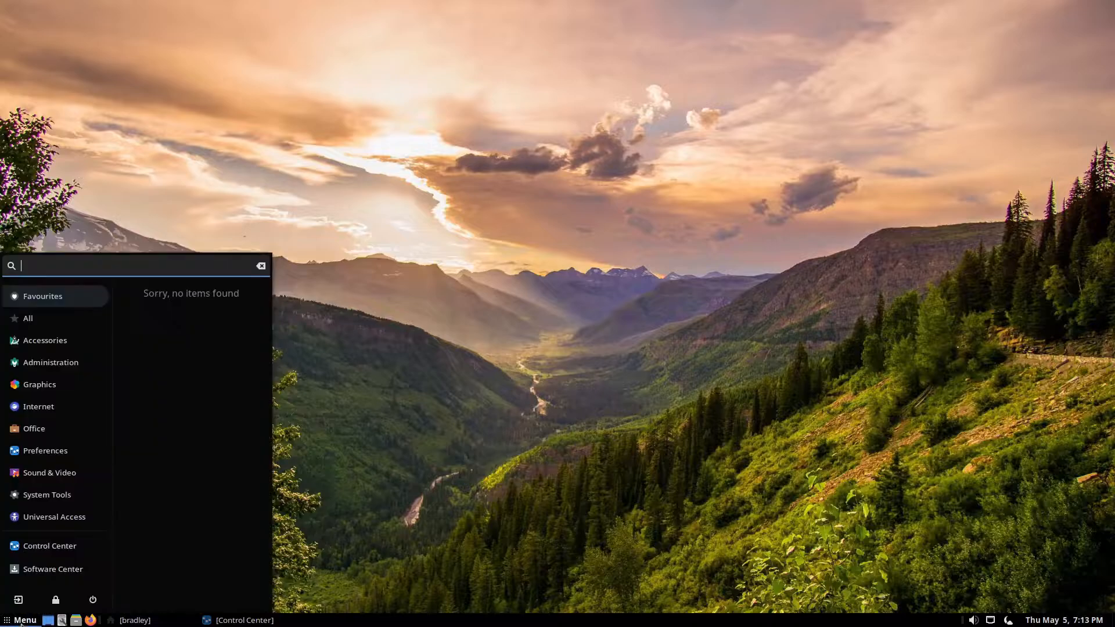
{"action": "left_click", "coordinate": [65, 571]}
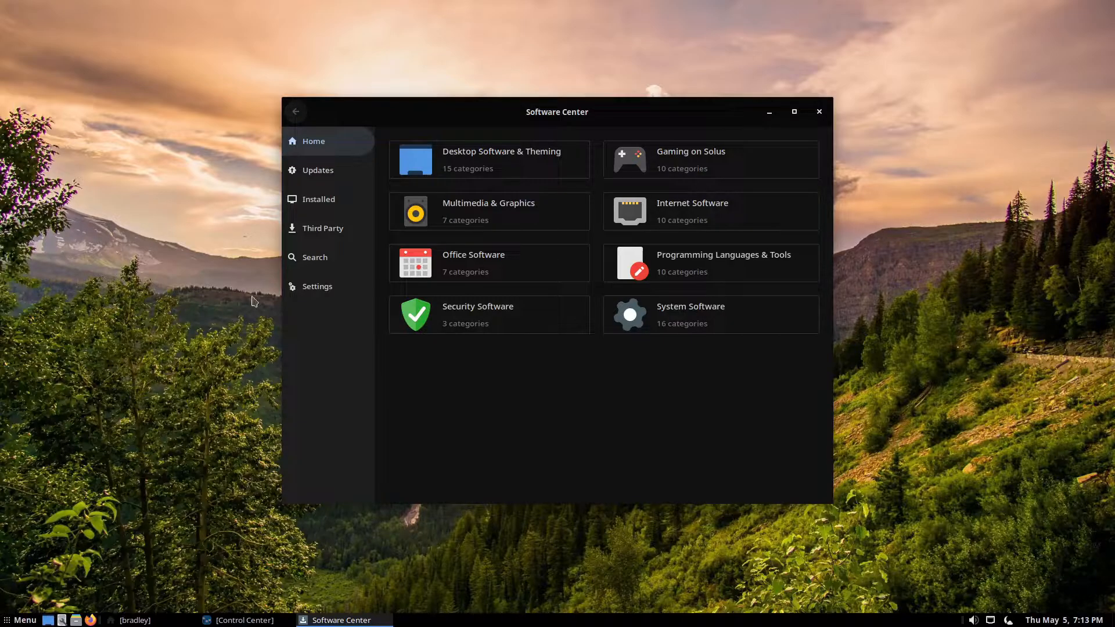
{"action": "left_click", "coordinate": [343, 263]}
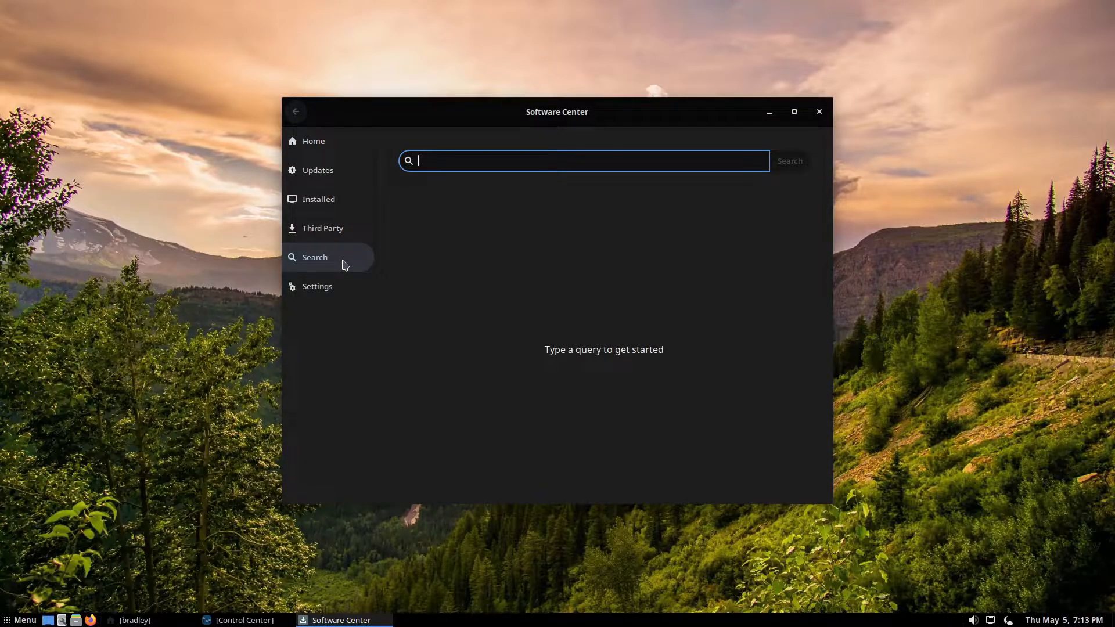
{"action": "type", "text": "go"}
{"action": "type", "text": "gir"}
{"action": "key", "text": "Return"}
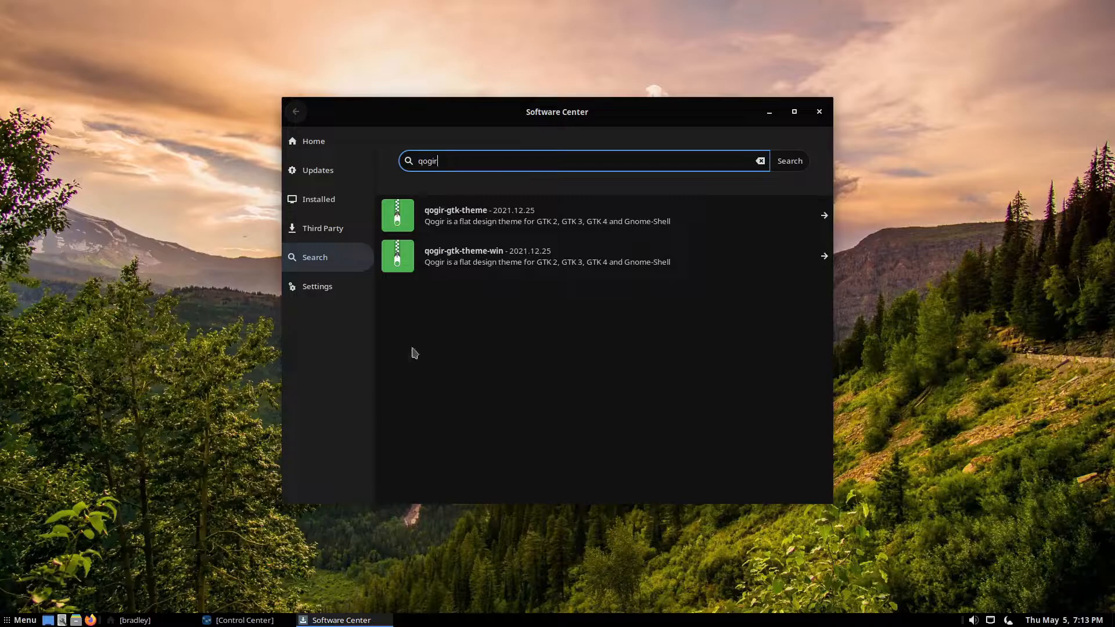
Step: Install qogir-gtk-theme together with its gtk-engines dependency, authenticating with the account password
{"action": "left_click", "coordinate": [428, 216]}
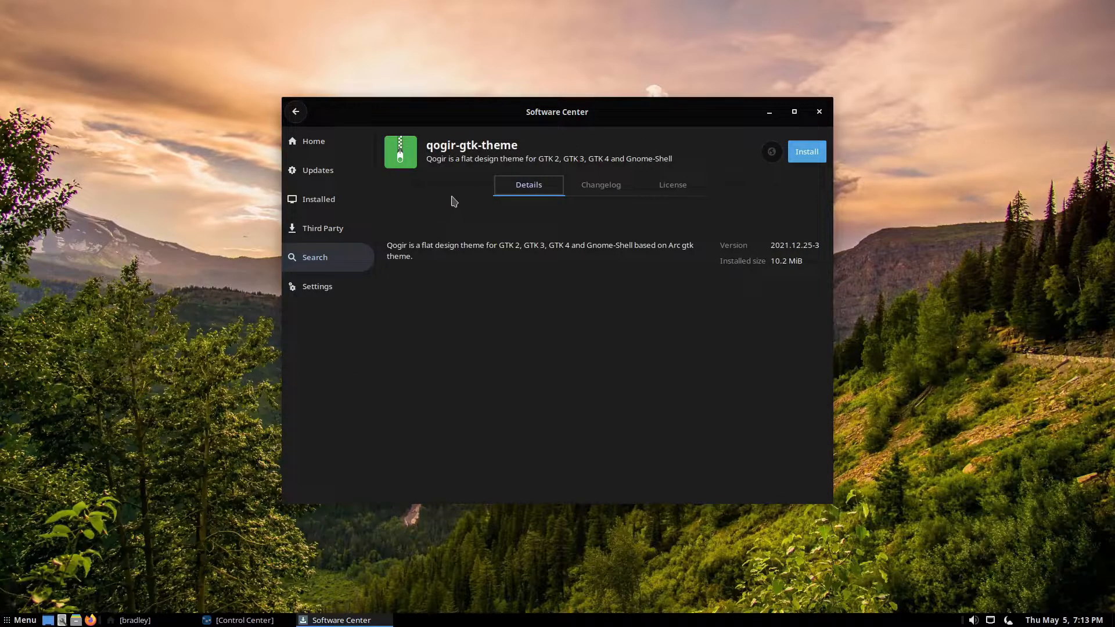
{"action": "left_click", "coordinate": [296, 113]}
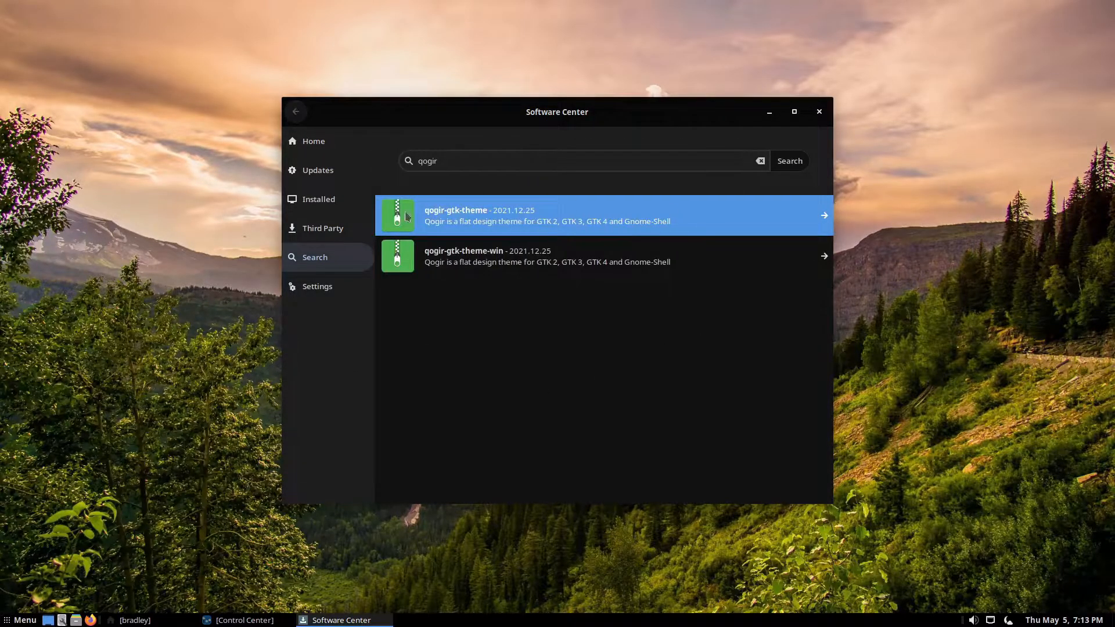
{"action": "left_click", "coordinate": [550, 212]}
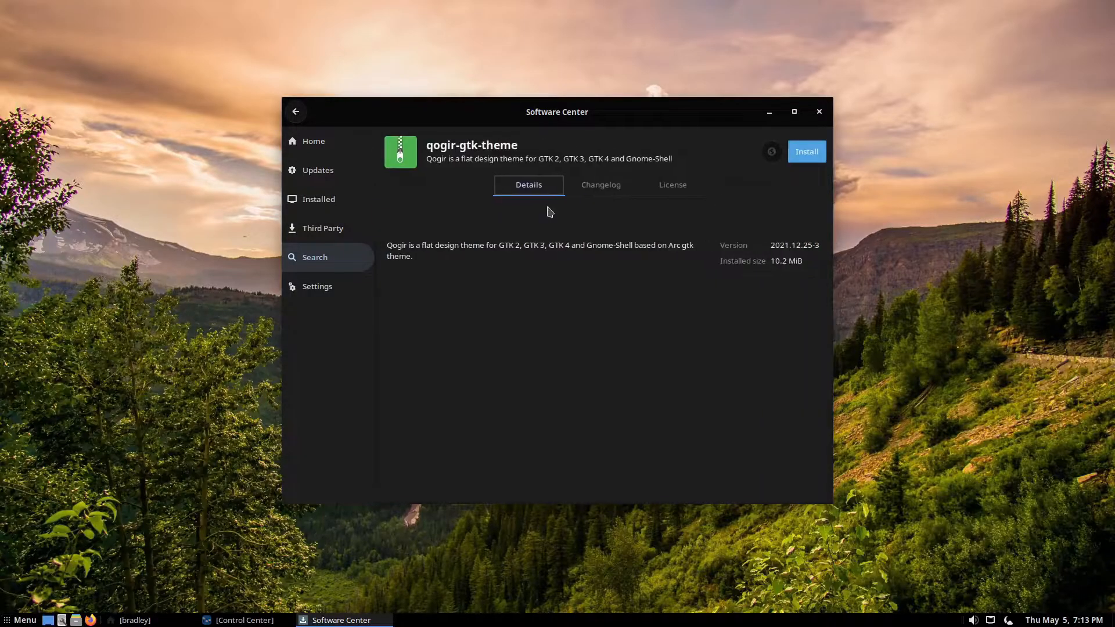
{"action": "left_click", "coordinate": [803, 152]}
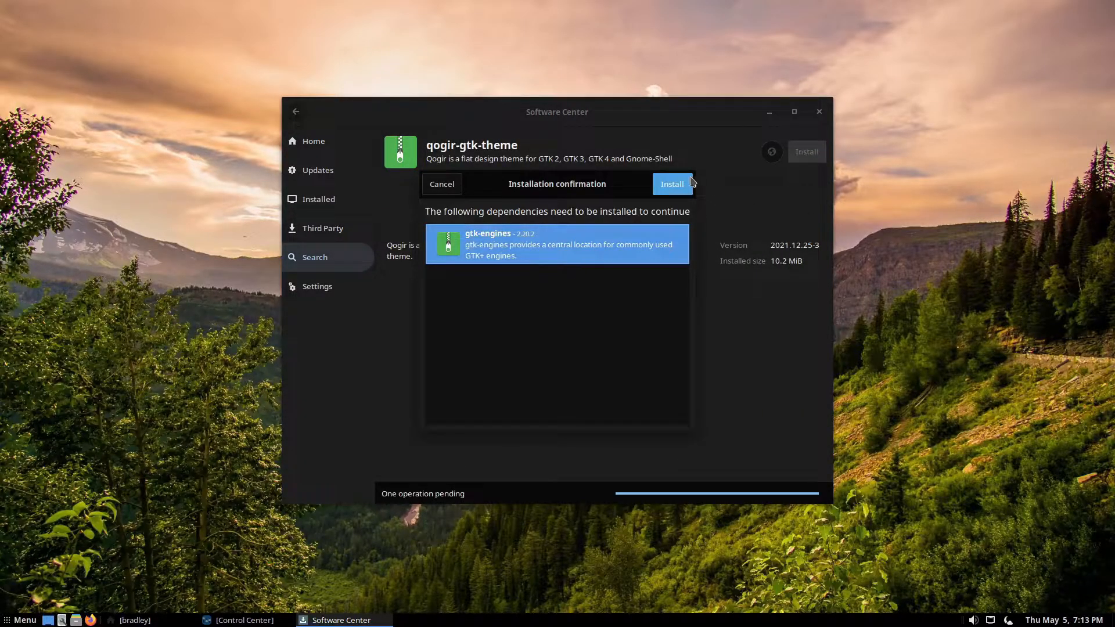
{"action": "left_click", "coordinate": [672, 185]}
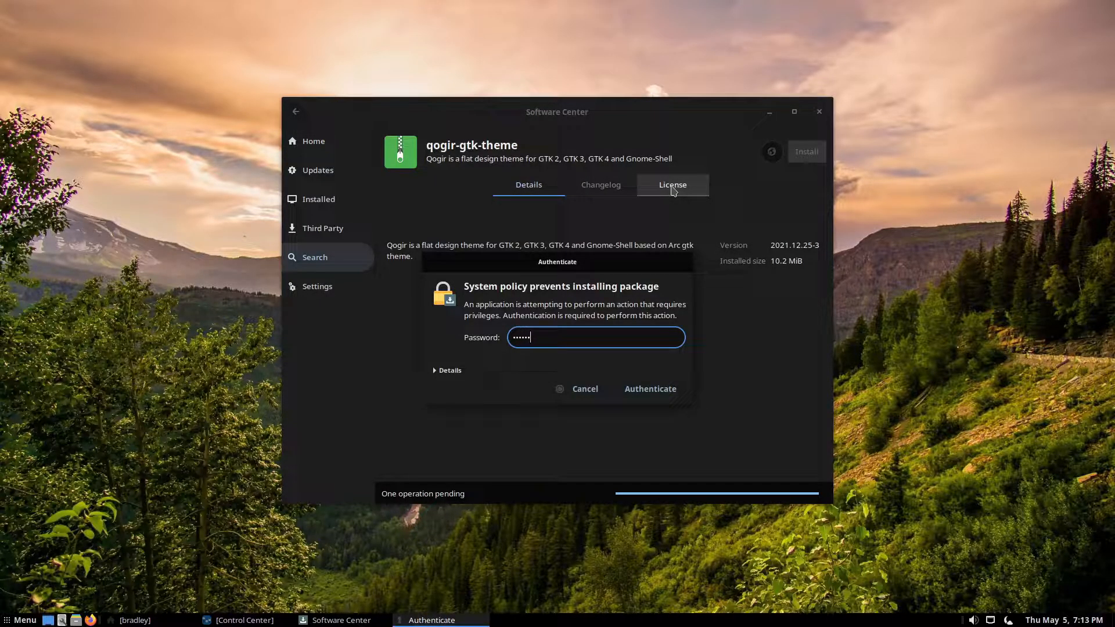
{"action": "key", "text": "Return"}
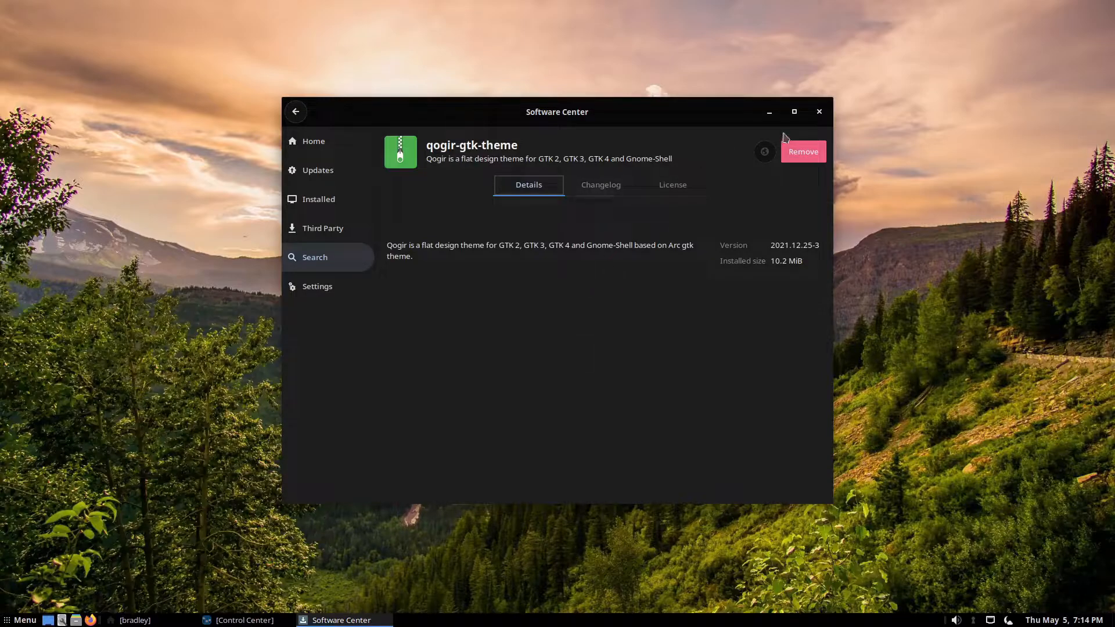
{"action": "left_click", "coordinate": [768, 113]}
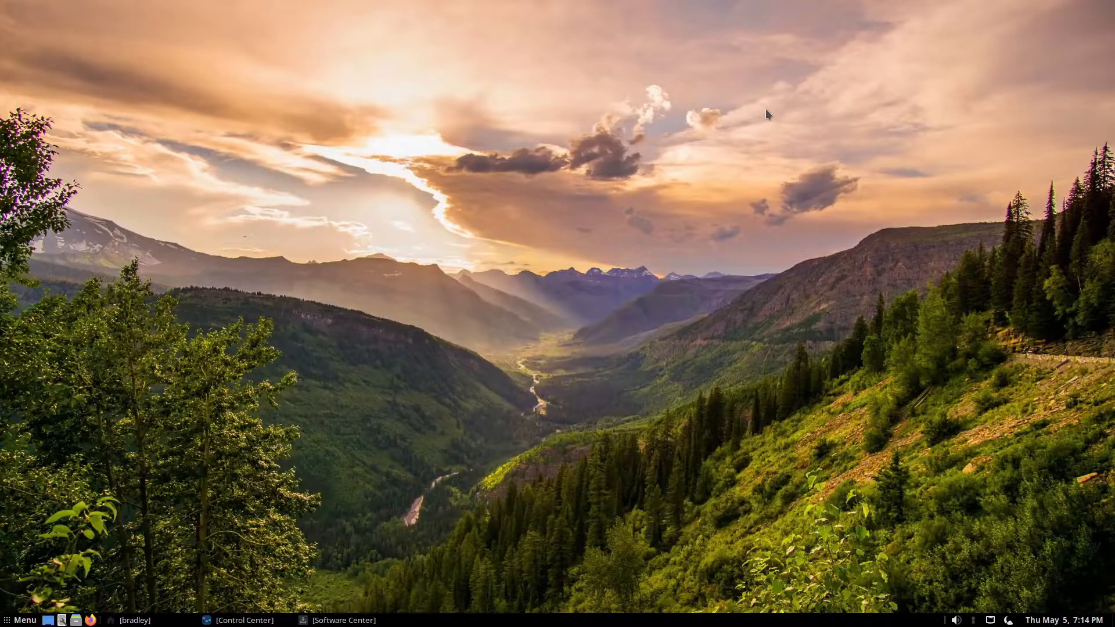
{"action": "left_click", "coordinate": [342, 620]}
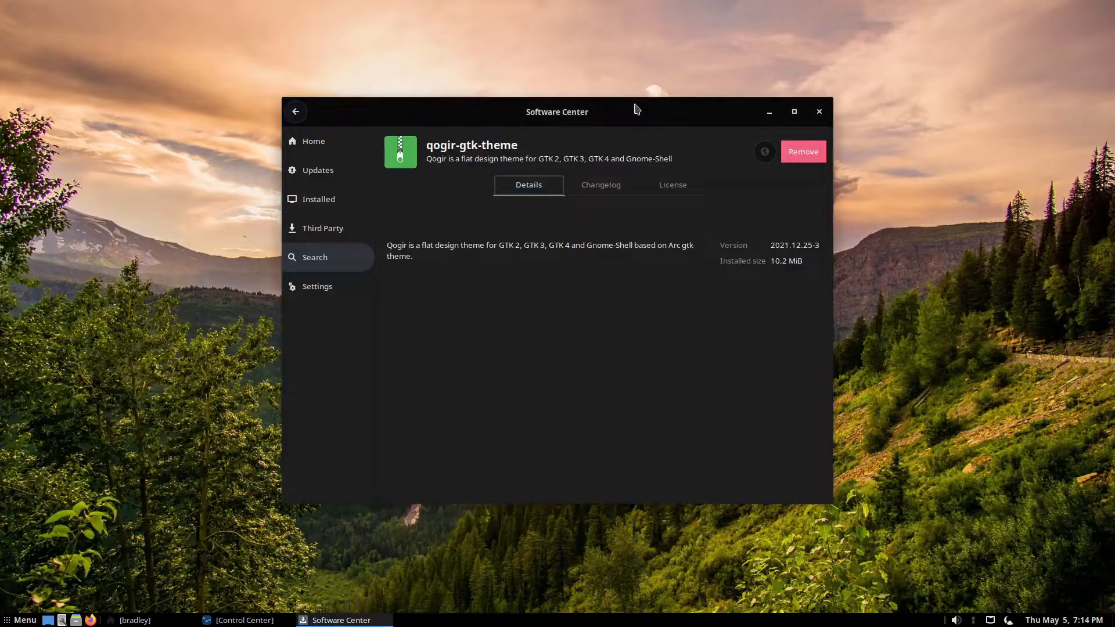
Step: Restore the Control Center and arrange it side by side with the Software Center to view the current theme
{"action": "left_click_drag", "start_coordinate": [629, 105], "coordinate": [883, 45]}
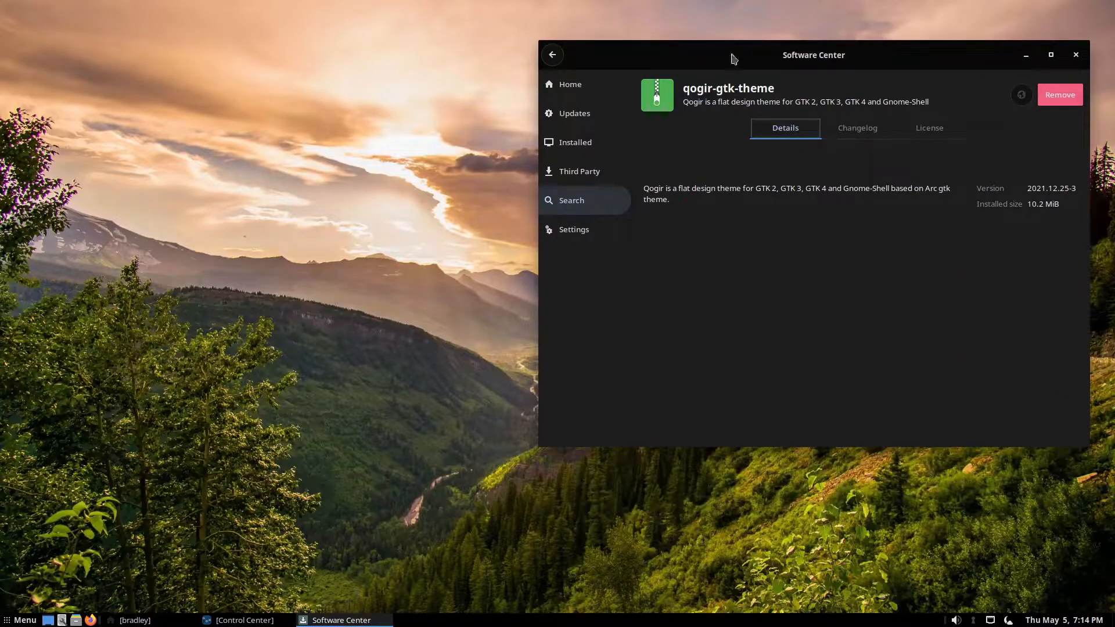
{"action": "left_click", "coordinate": [247, 620]}
{"action": "left_click_drag", "start_coordinate": [747, 174], "coordinate": [363, 60]}
{"action": "left_click_drag", "start_coordinate": [600, 56], "coordinate": [610, 61]}
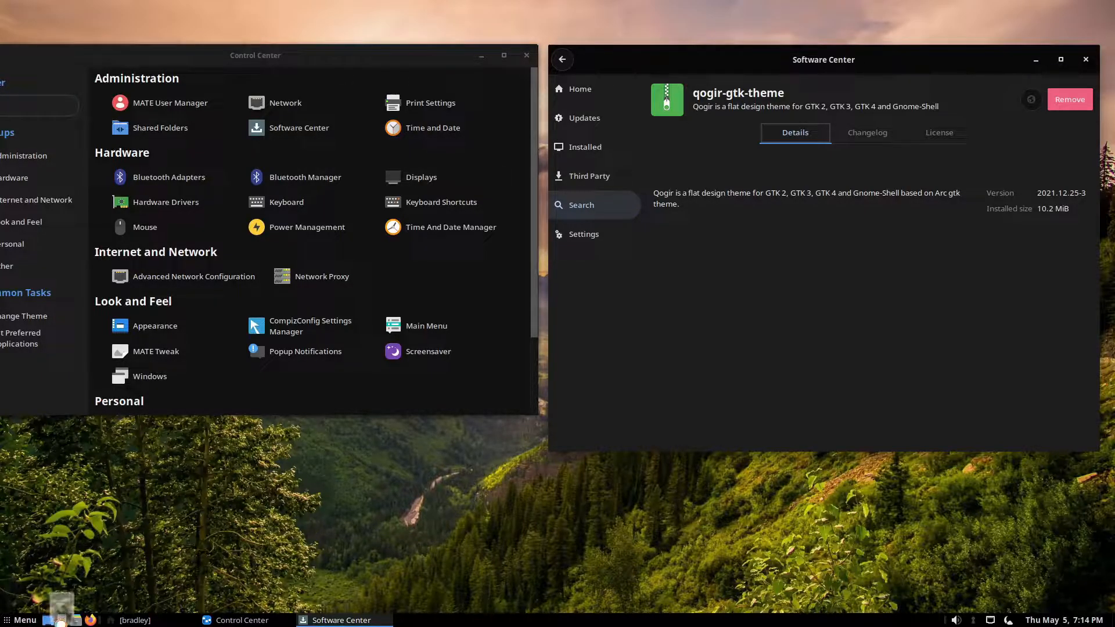
Step: Open Disks and restore the home folder window to compare their title bars, and minimise Disks, the file manager and the Software Center
{"action": "left_click", "coordinate": [62, 620]}
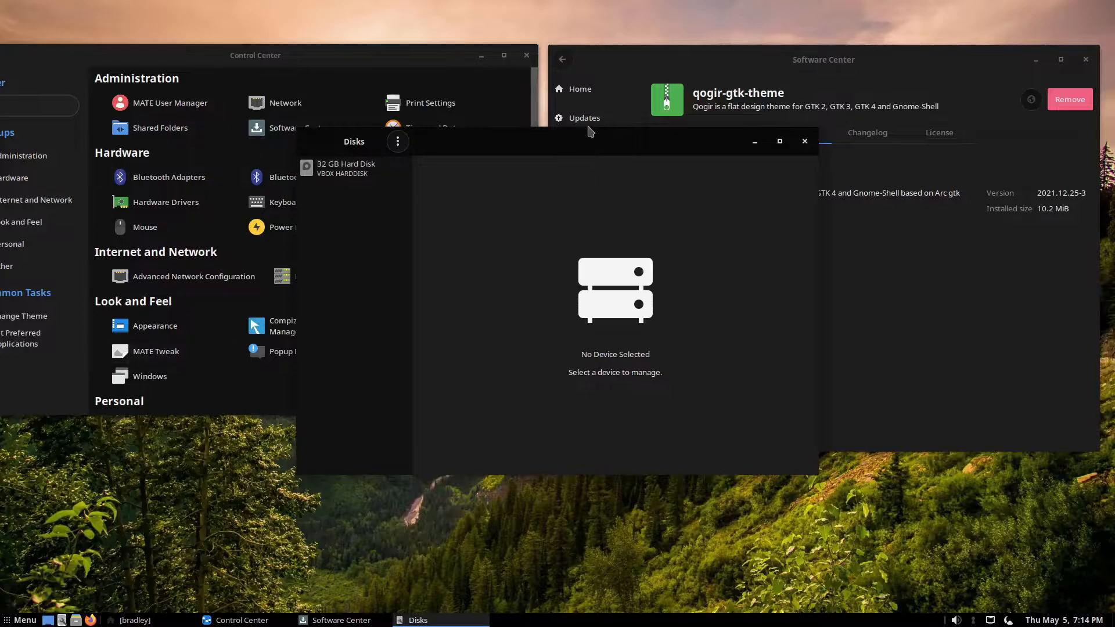
{"action": "left_click_drag", "start_coordinate": [588, 131], "coordinate": [844, 317]}
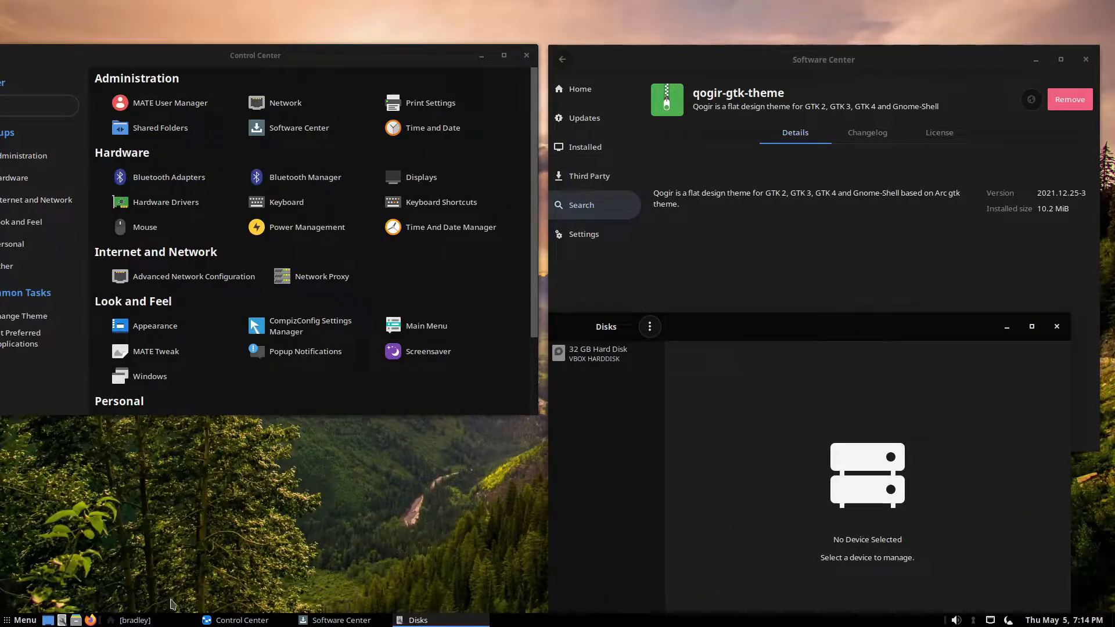
{"action": "left_click", "coordinate": [133, 621]}
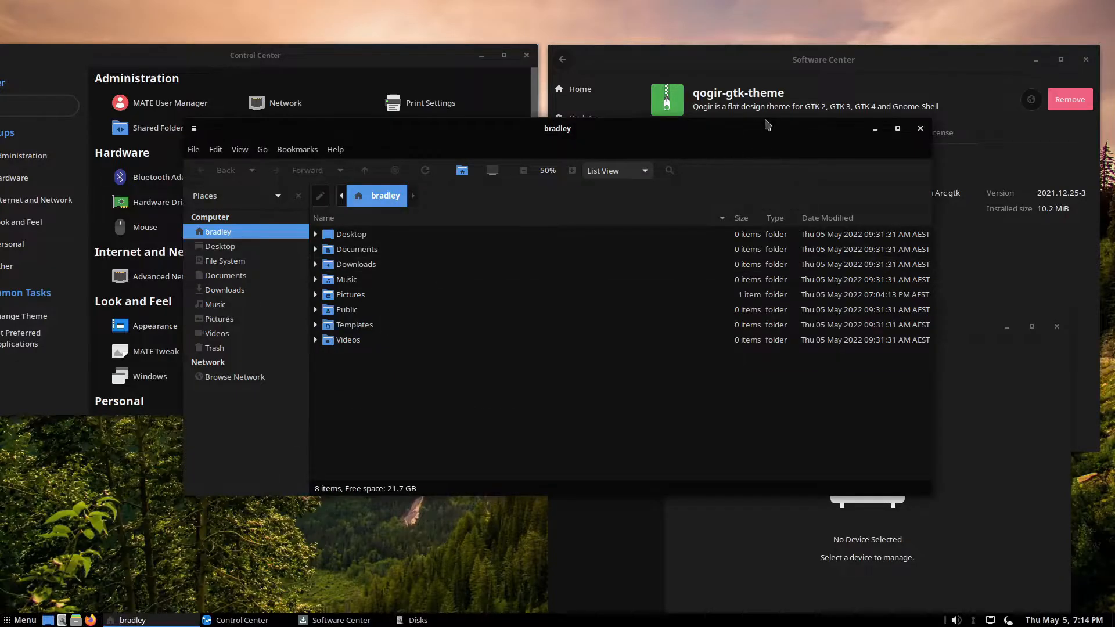
{"action": "left_click_drag", "start_coordinate": [768, 125], "coordinate": [566, 225]}
{"action": "left_click", "coordinate": [1007, 327]}
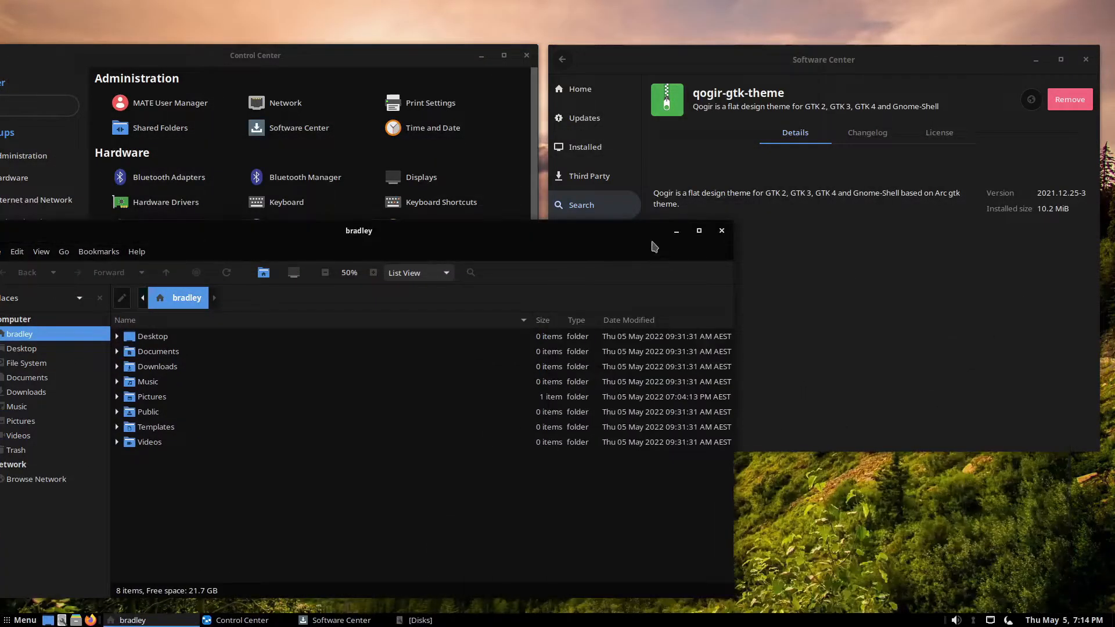
{"action": "left_click_drag", "start_coordinate": [632, 235], "coordinate": [634, 62]}
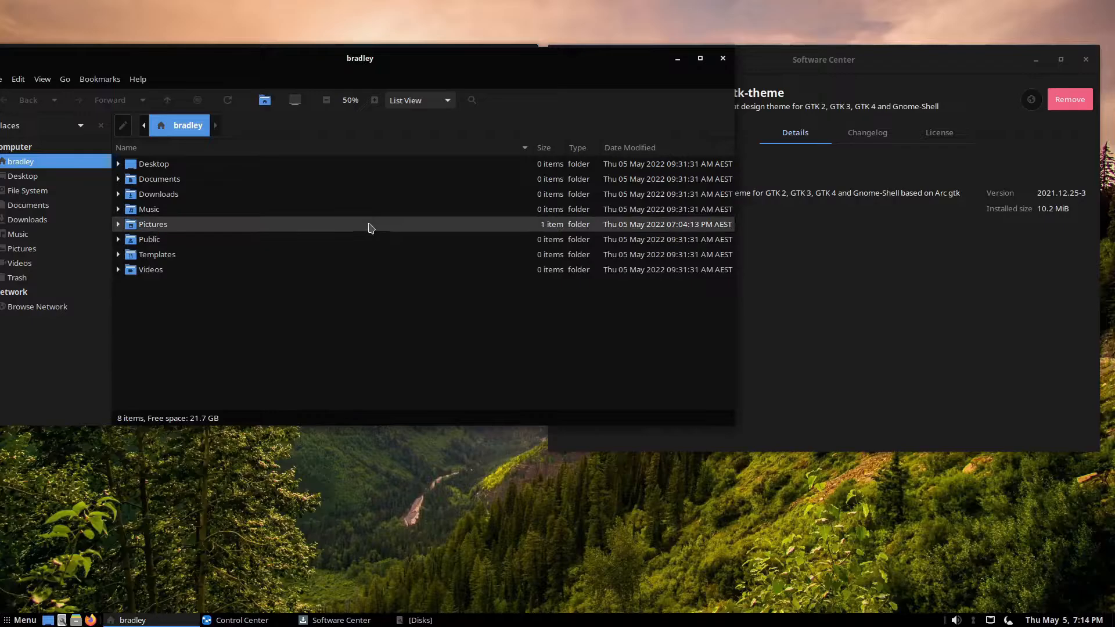
{"action": "left_click", "coordinate": [678, 58]}
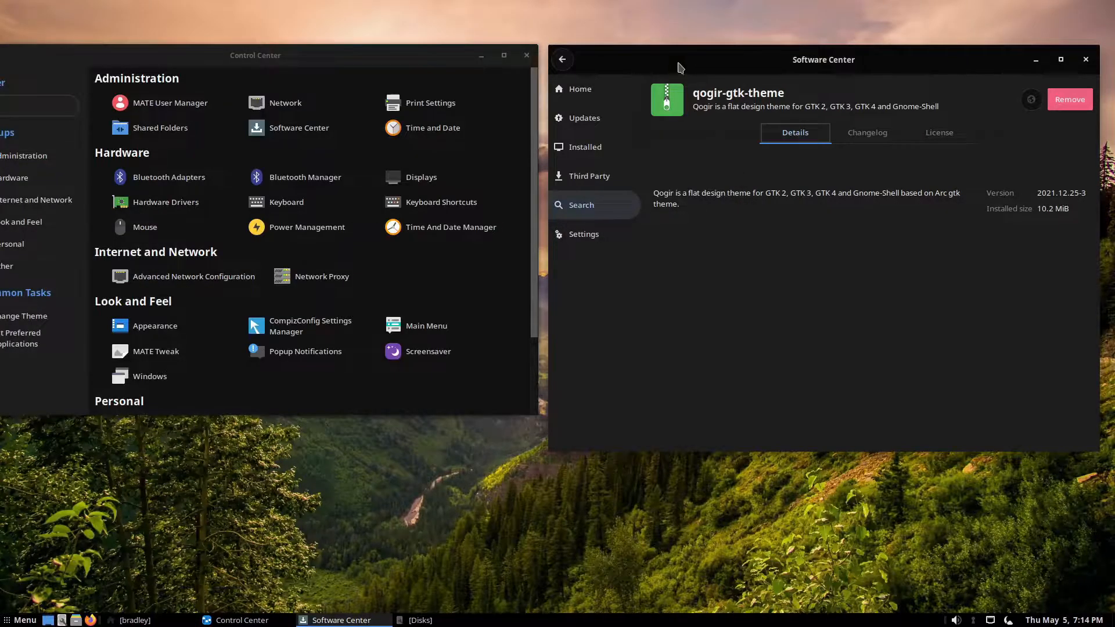
{"action": "left_click", "coordinate": [1036, 60]}
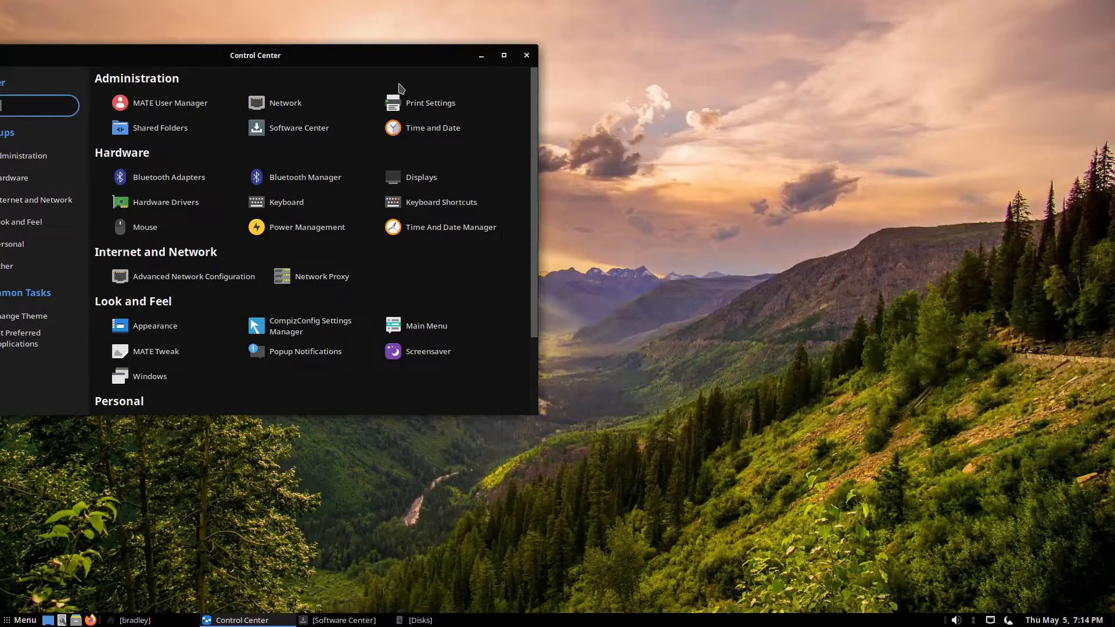
Step: Open the theme customisation in the Appearance preferences and apply the Qogir-dark controls theme
{"action": "left_click_drag", "start_coordinate": [371, 61], "coordinate": [809, 84]}
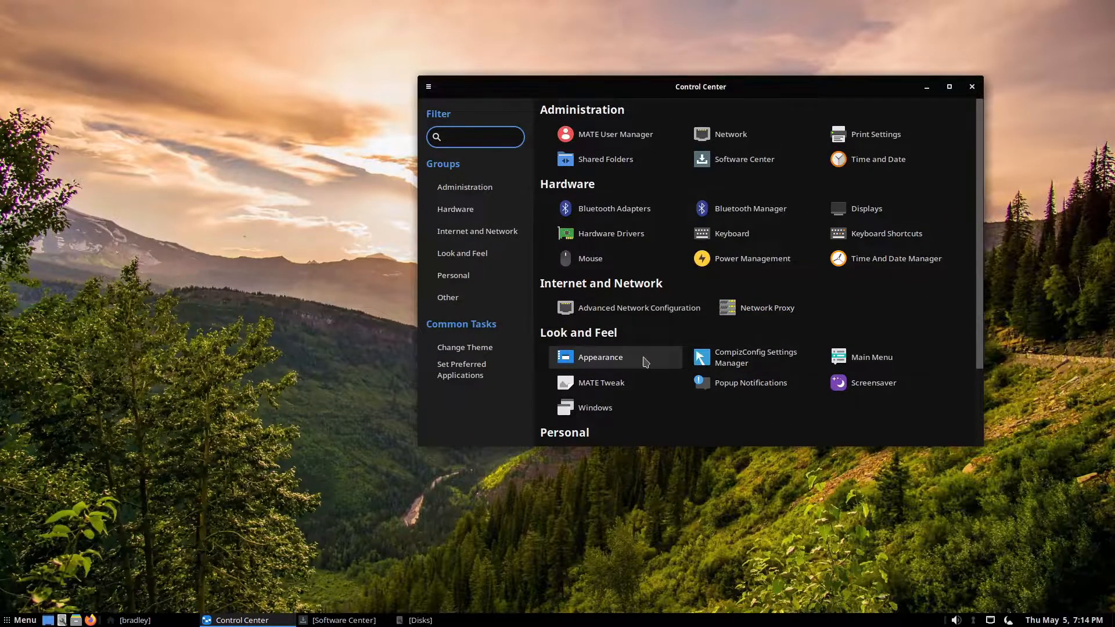
{"action": "left_click", "coordinate": [644, 361]}
{"action": "left_click", "coordinate": [649, 430]}
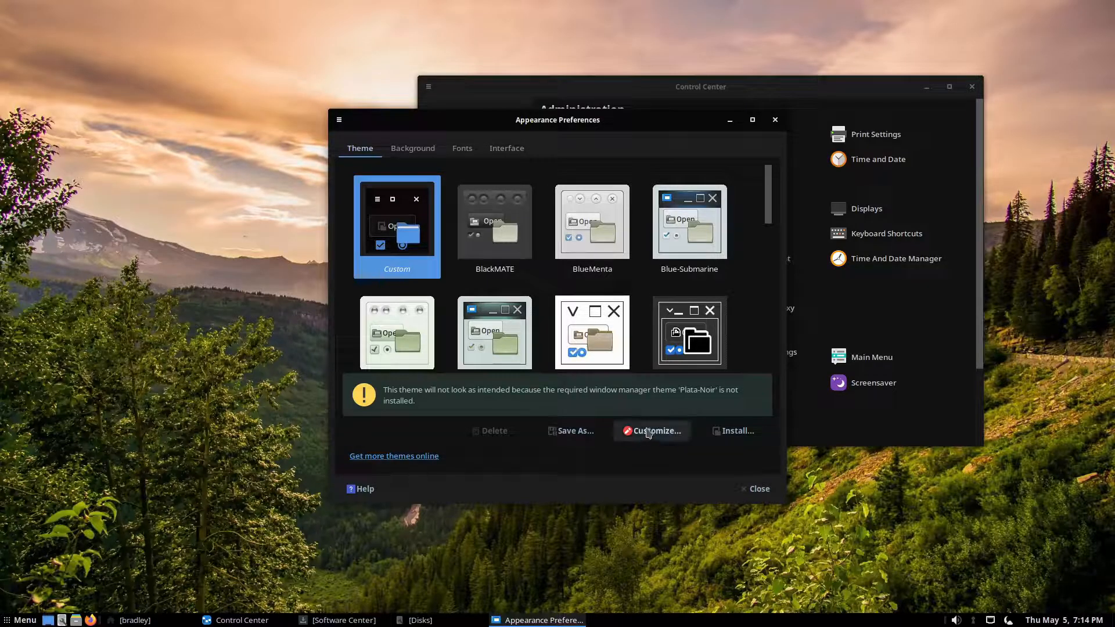
{"action": "left_click_drag", "start_coordinate": [638, 198], "coordinate": [913, 249]}
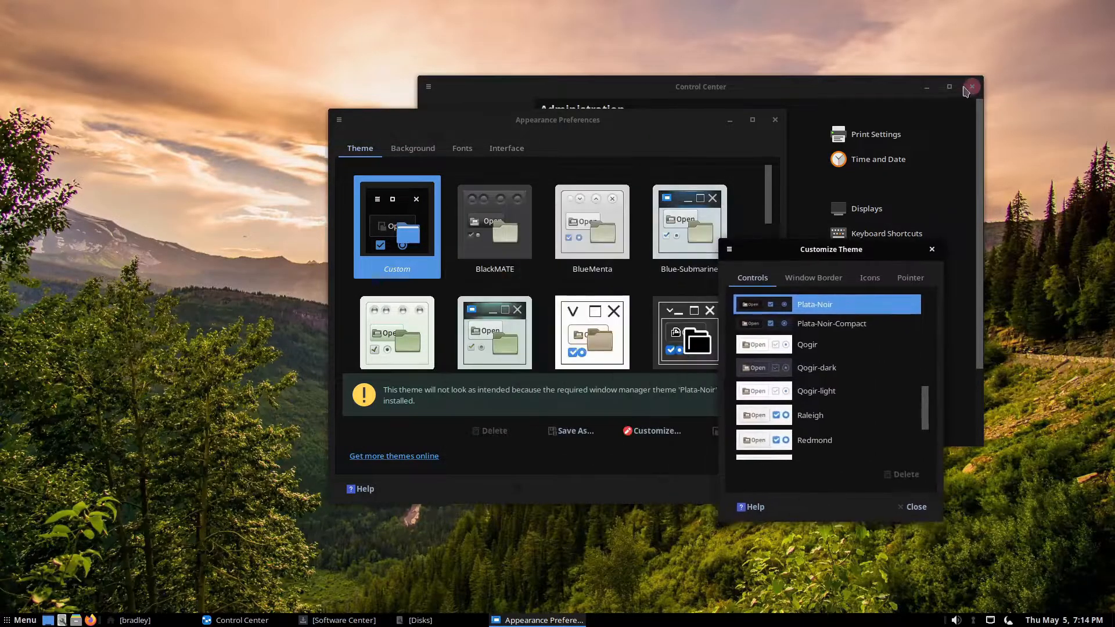
{"action": "left_click", "coordinate": [927, 86]}
{"action": "left_click_drag", "start_coordinate": [618, 121], "coordinate": [425, 82]}
{"action": "left_click_drag", "start_coordinate": [840, 235], "coordinate": [773, 62]}
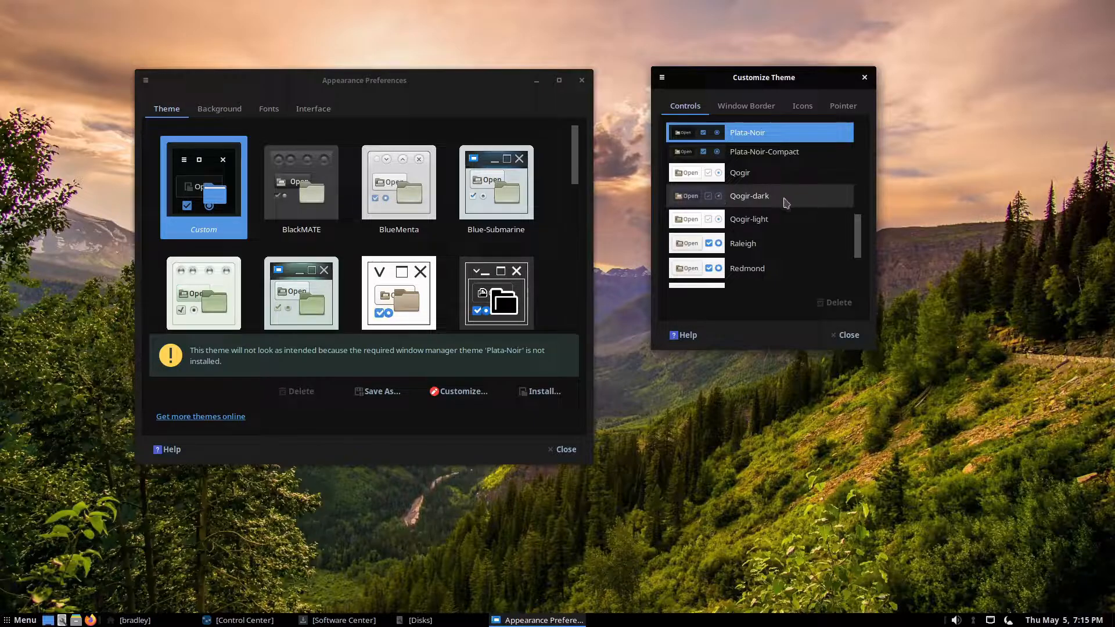
{"action": "left_click", "coordinate": [787, 202]}
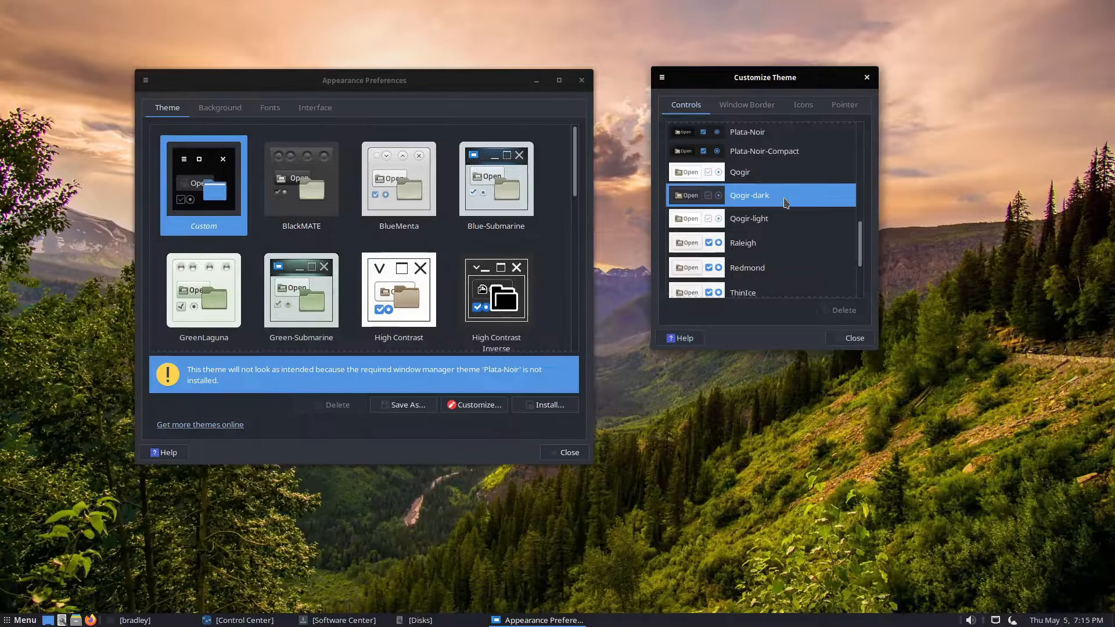
Step: Move the two appearance windows aside and examine the main menu under the Qogir-dark controls theme
{"action": "left_click_drag", "start_coordinate": [807, 87], "coordinate": [989, 94]}
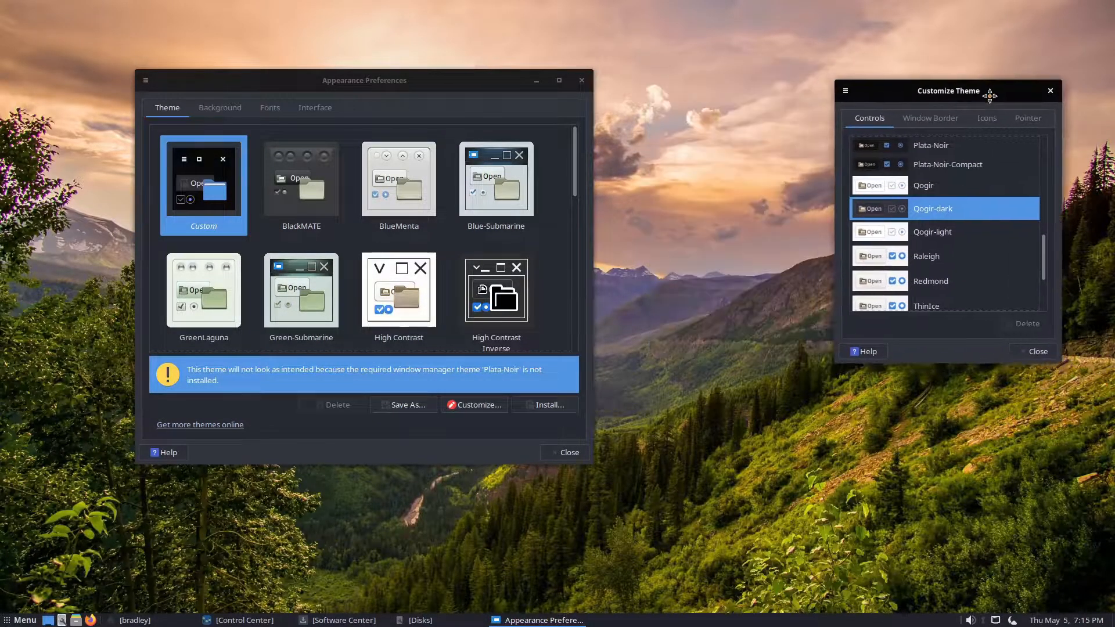
{"action": "left_click_drag", "start_coordinate": [424, 85], "coordinate": [658, 76]}
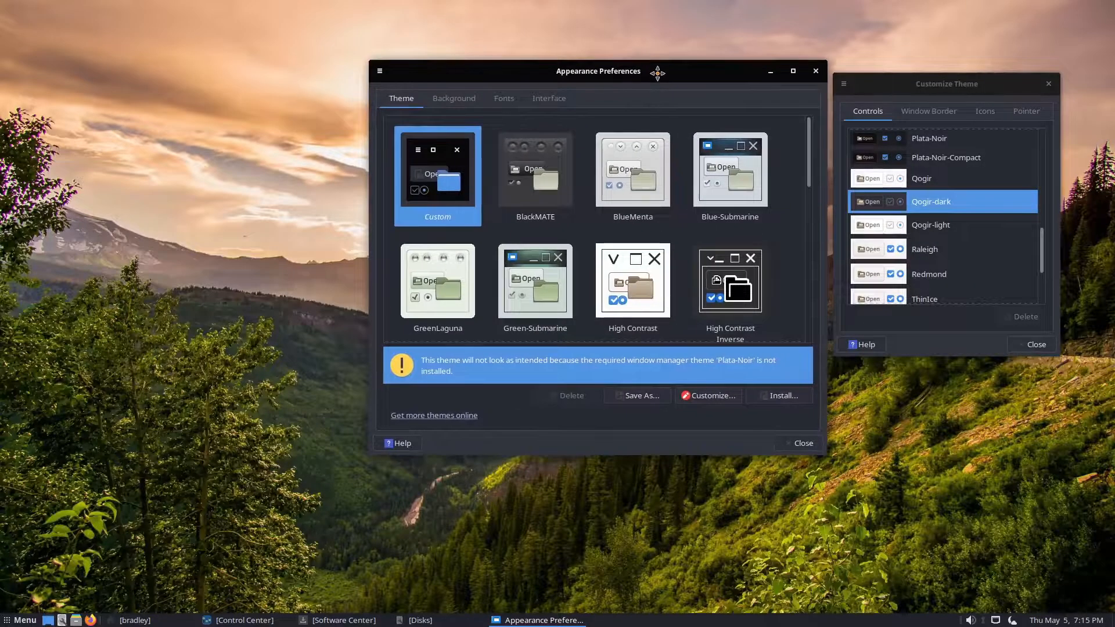
{"action": "left_click", "coordinate": [18, 622]}
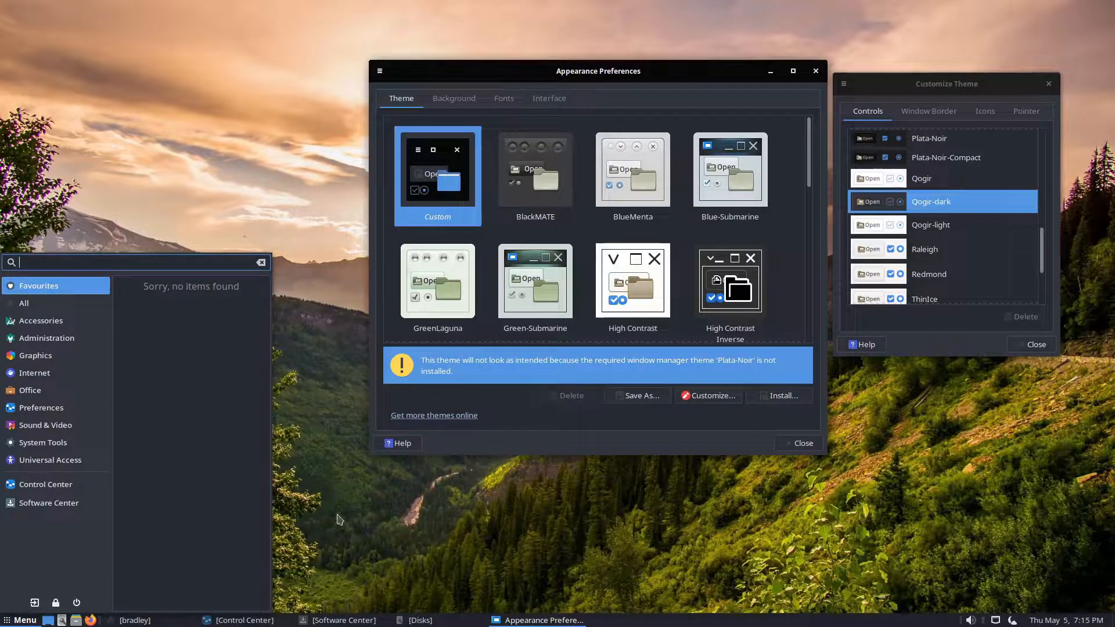
{"action": "left_click", "coordinate": [314, 517]}
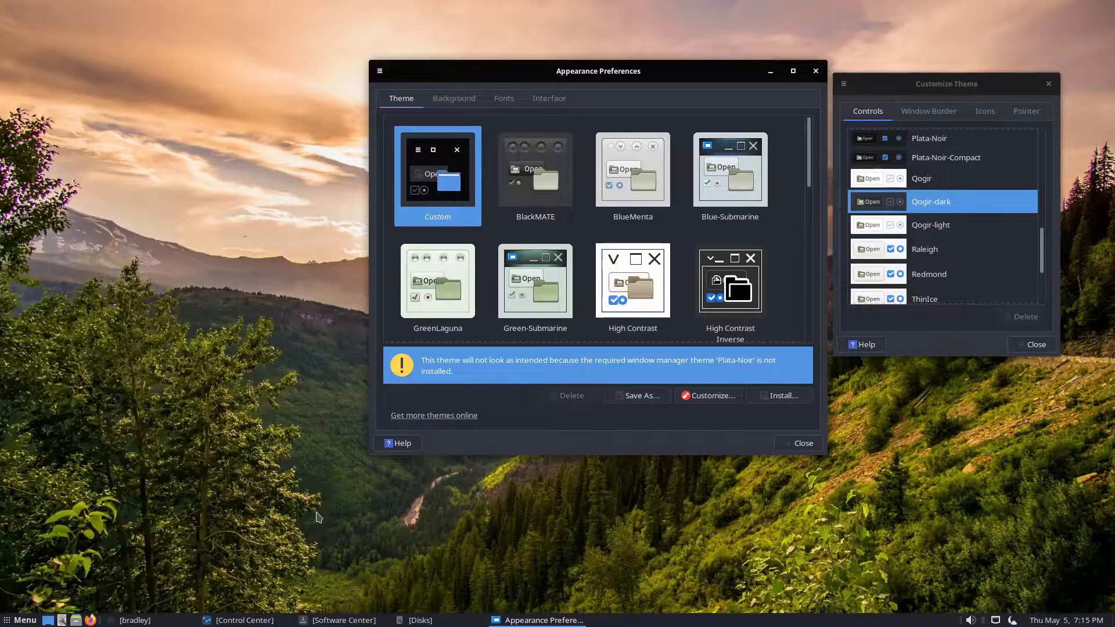
Step: Compare the Qogir, Qogir-dark and Qogir-light window borders and apply Qogir-dark
{"action": "left_click", "coordinate": [904, 114]}
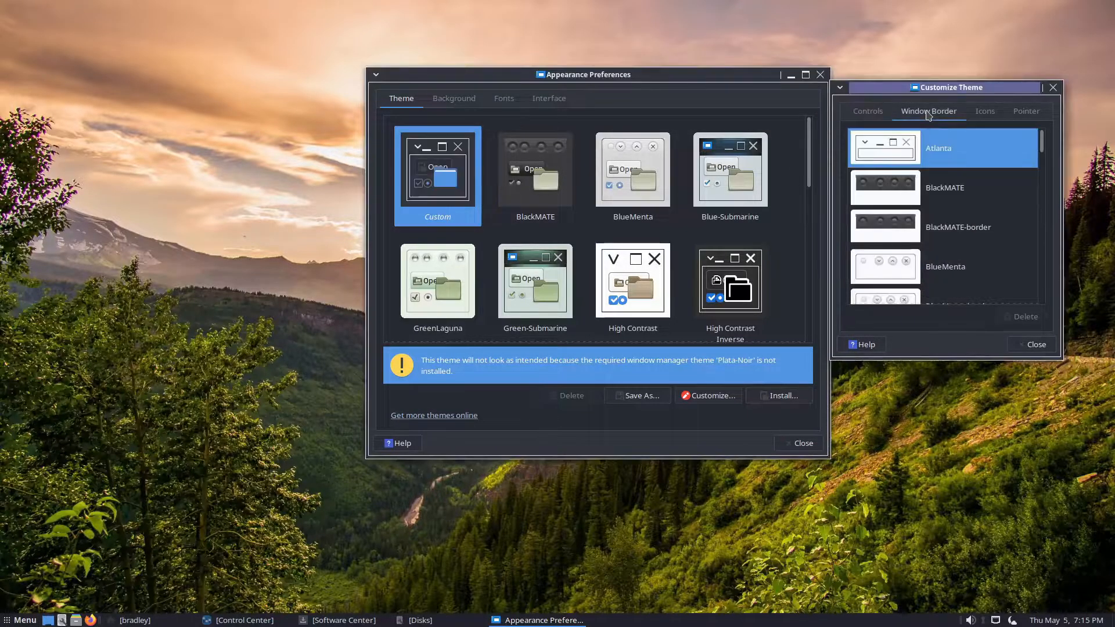
{"action": "left_click_drag", "start_coordinate": [1043, 149], "coordinate": [1044, 254]}
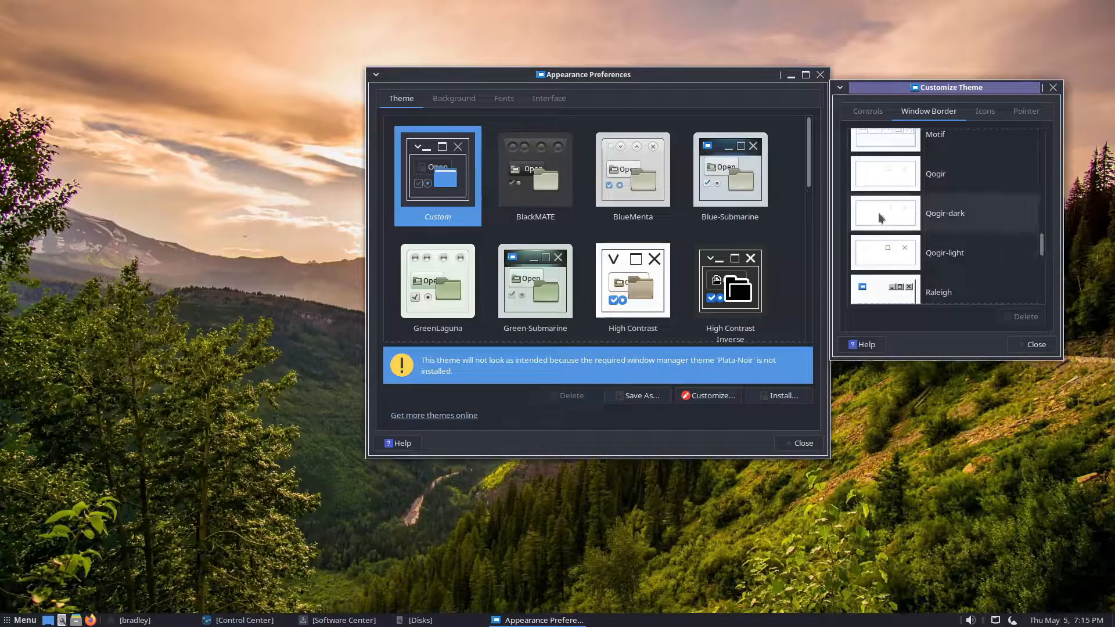
{"action": "left_click", "coordinate": [956, 218]}
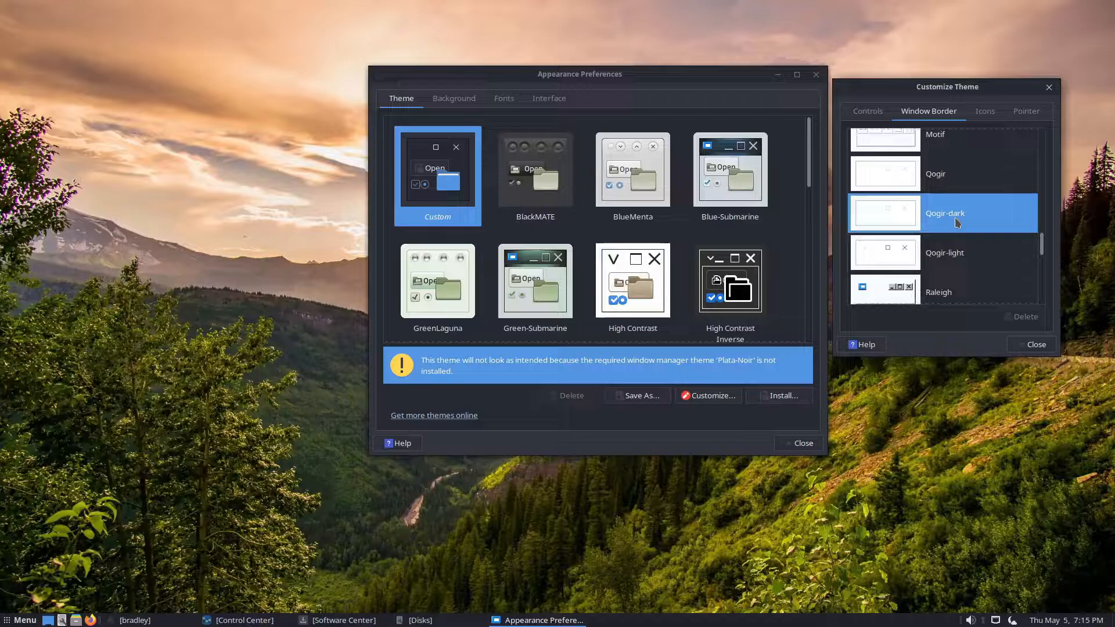
{"action": "left_click", "coordinate": [969, 174]}
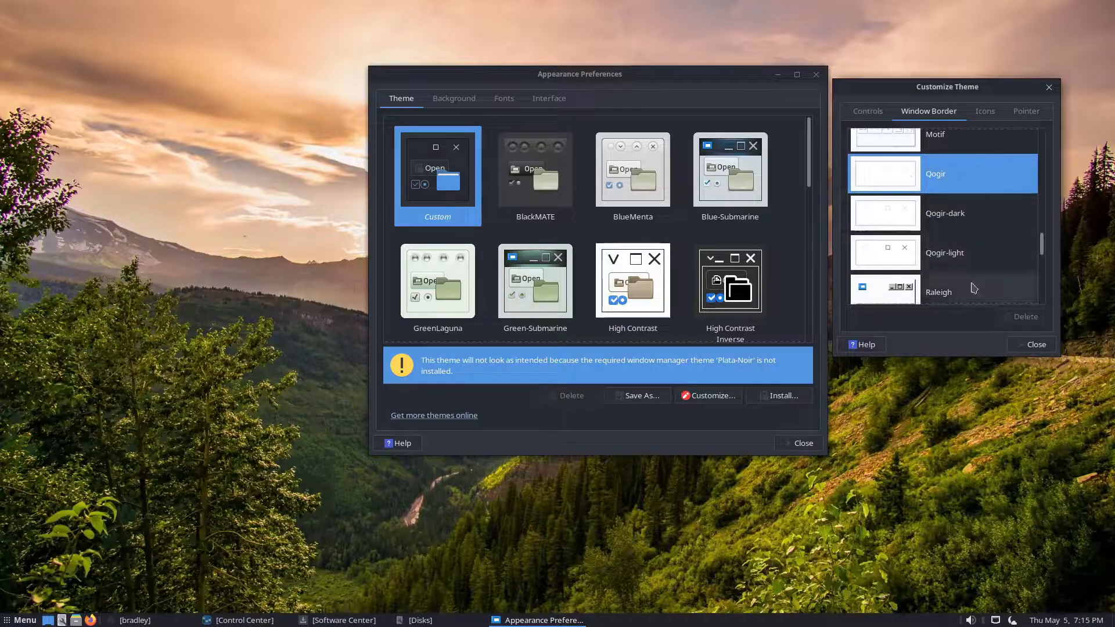
{"action": "left_click", "coordinate": [975, 256]}
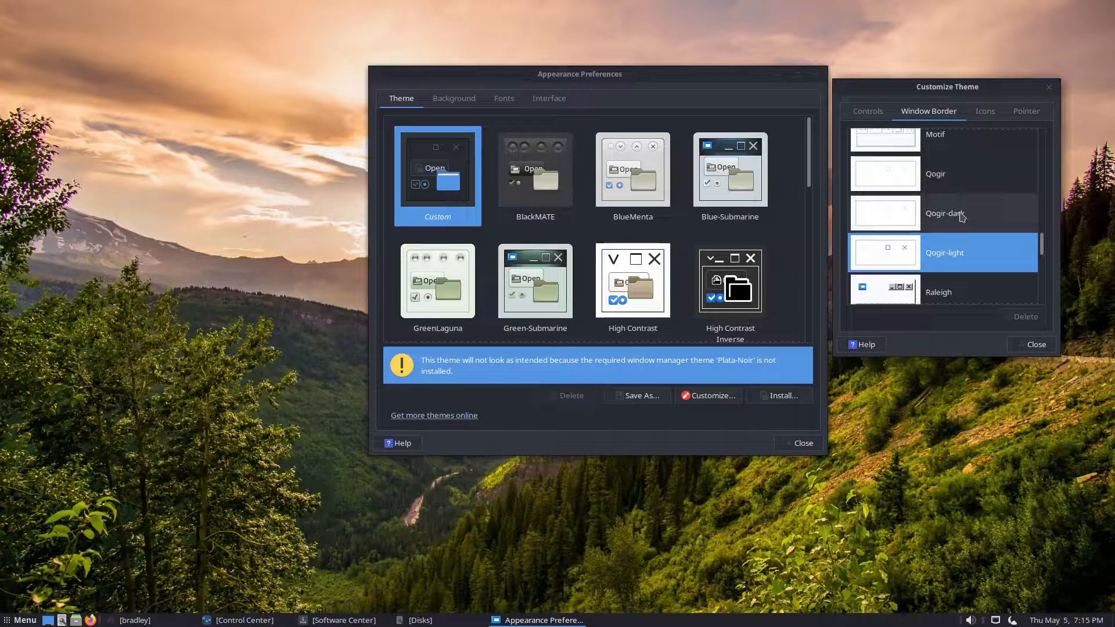
{"action": "left_click", "coordinate": [961, 215]}
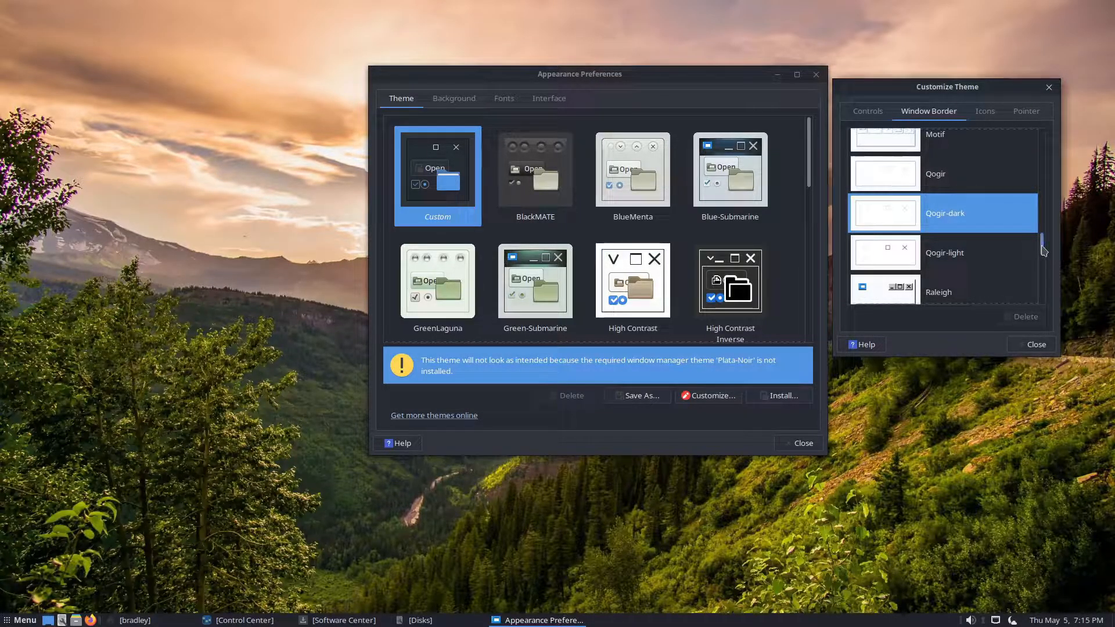
{"action": "scroll", "coordinate": [1043, 249], "scroll_direction": "up", "scroll_amount": 2}
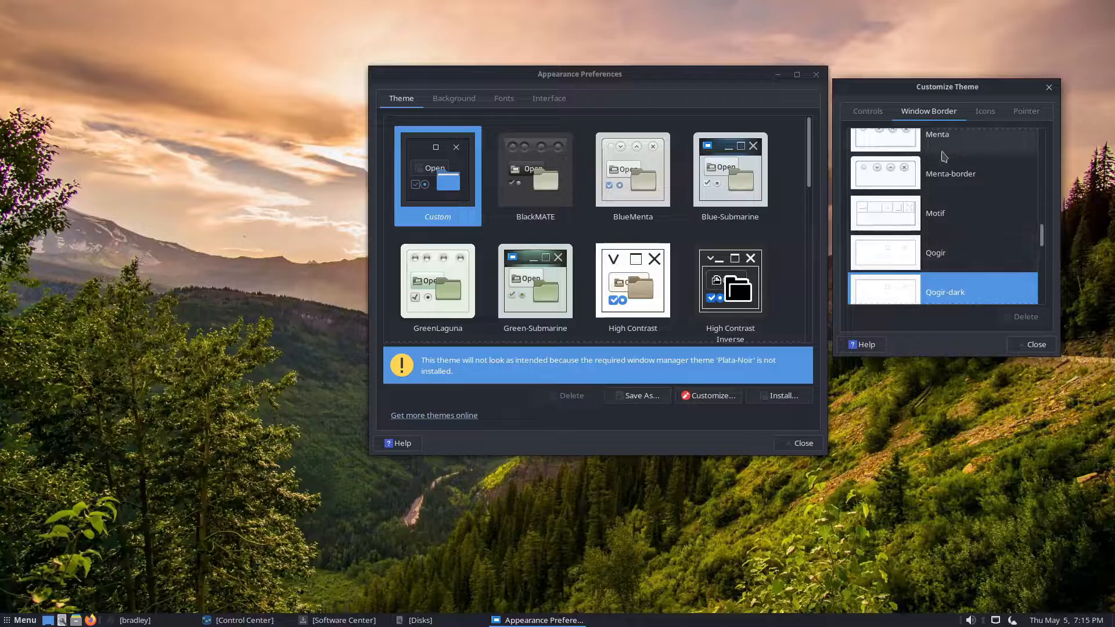
Step: View the available icon themes, and close the theme customisation and the Appearance preferences
{"action": "left_click", "coordinate": [985, 110]}
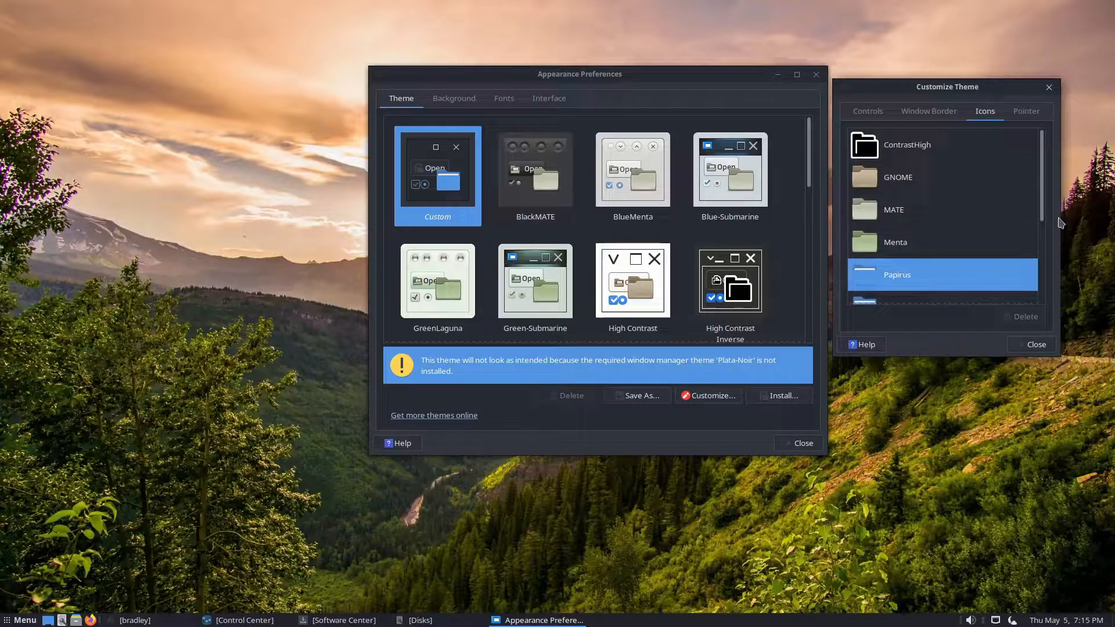
{"action": "scroll", "coordinate": [1045, 221], "scroll_direction": "down", "scroll_amount": 1}
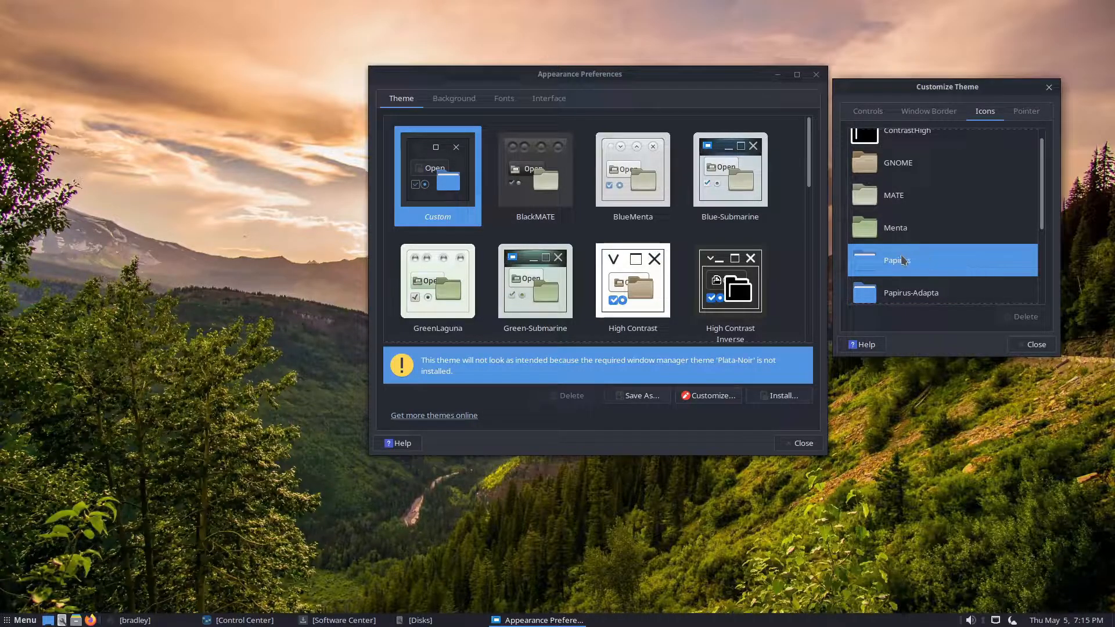
{"action": "left_click", "coordinate": [1037, 345]}
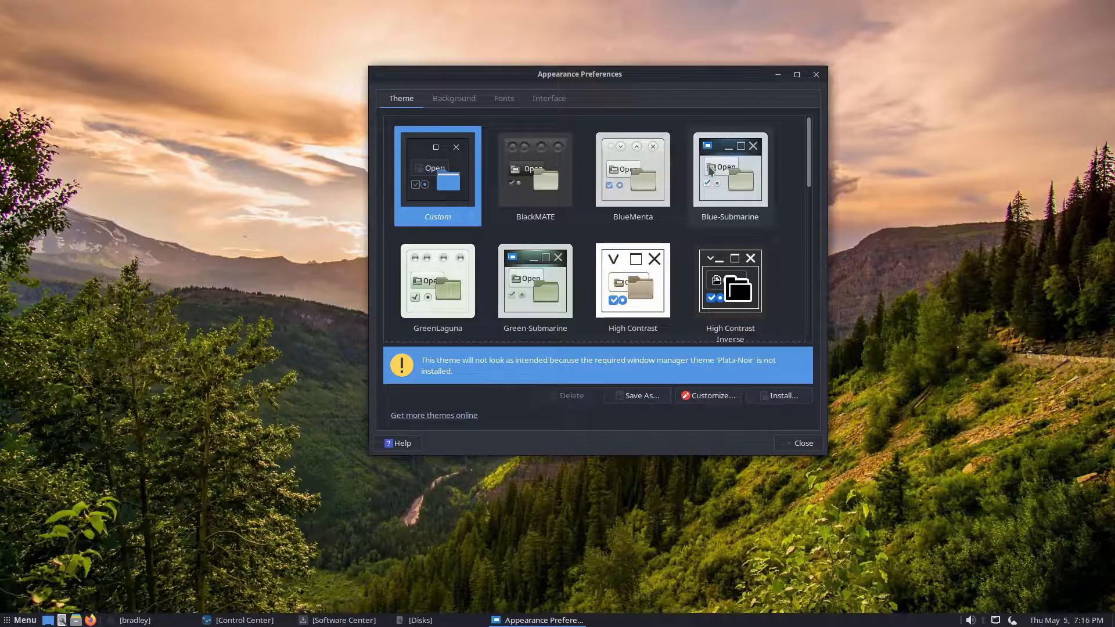
{"action": "left_click", "coordinate": [801, 443]}
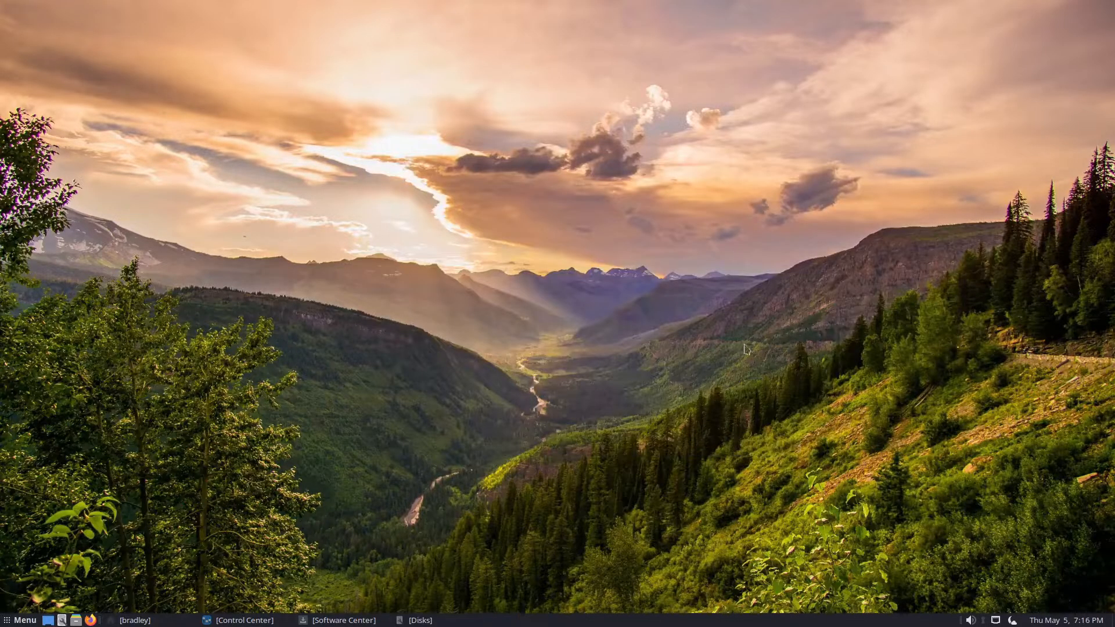
Step: Restore Disks and the home folder window to examine the Qogir-dark theme, and view the 32 GB hard disk's details
{"action": "left_click", "coordinate": [416, 620]}
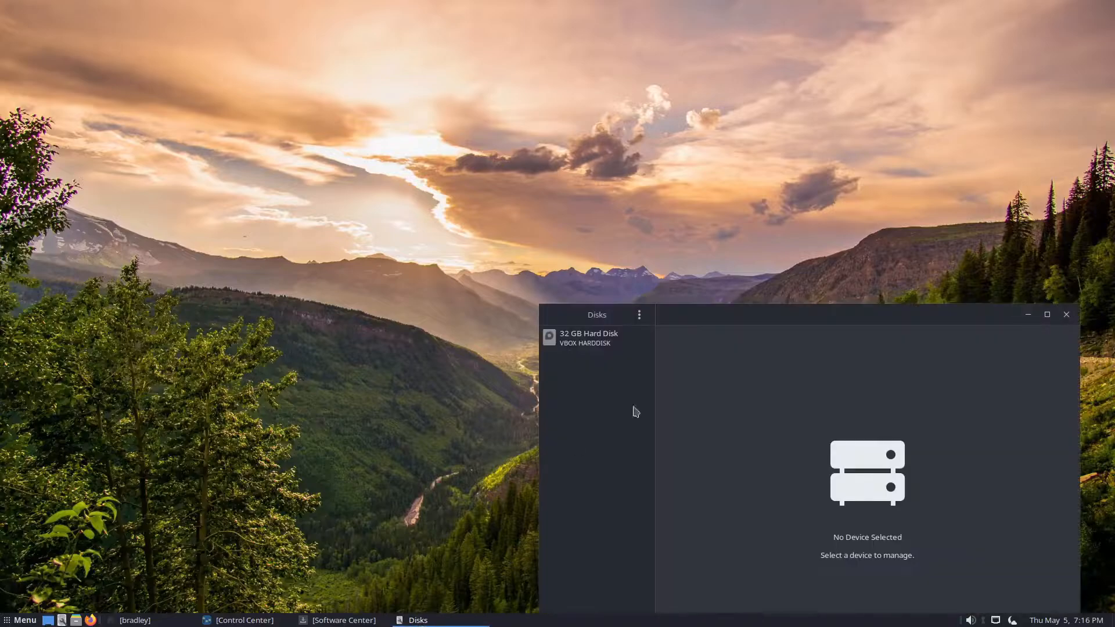
{"action": "left_click_drag", "start_coordinate": [819, 321], "coordinate": [797, 63]}
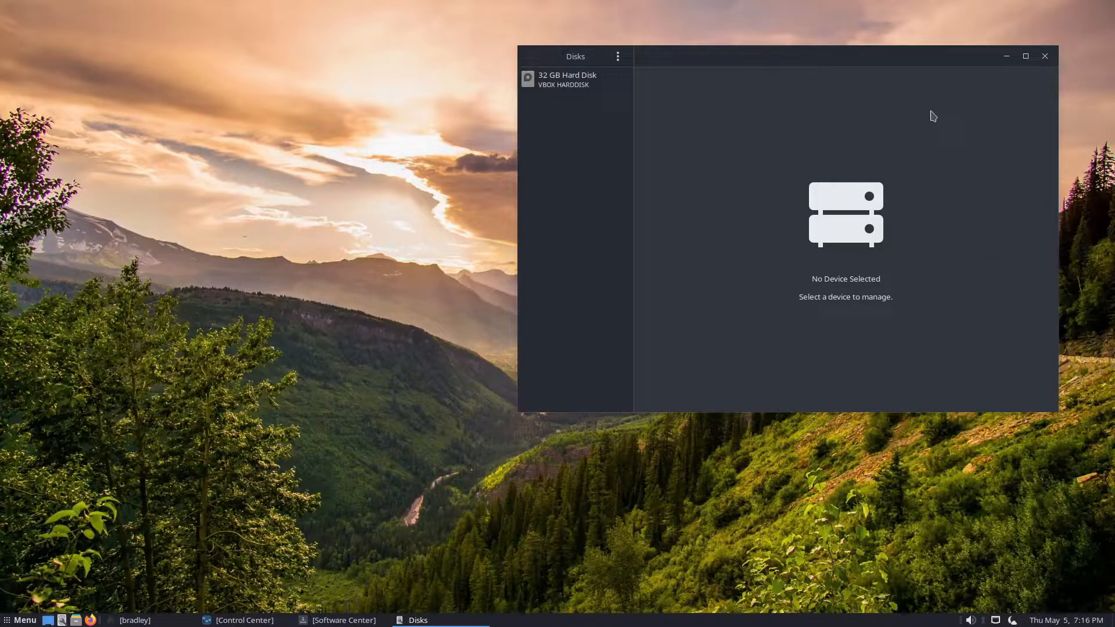
{"action": "left_click_drag", "start_coordinate": [809, 64], "coordinate": [840, 59]}
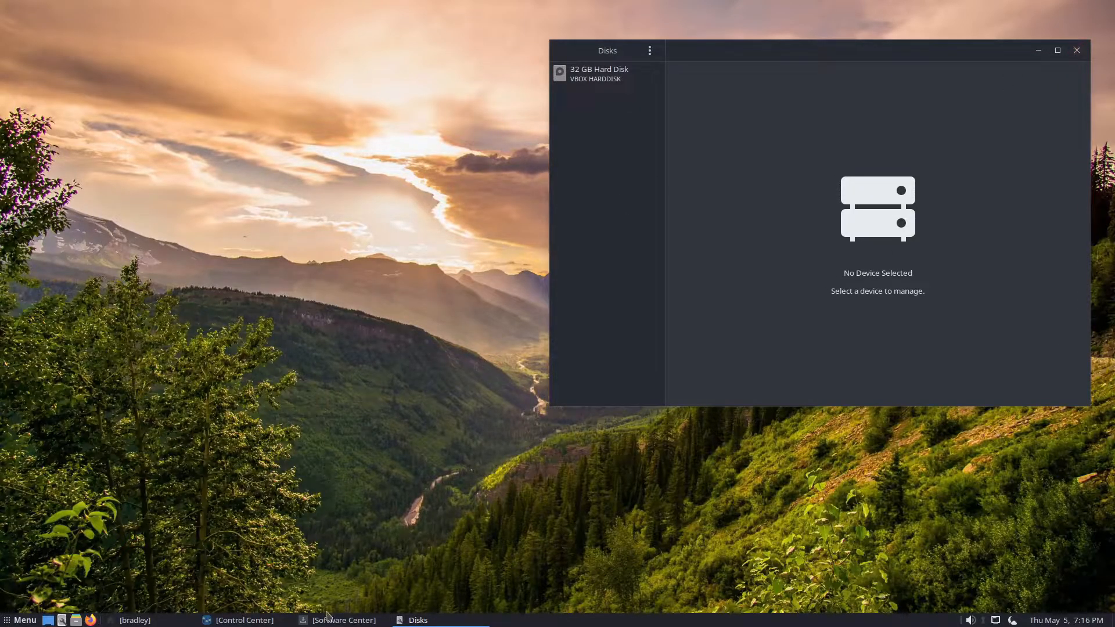
{"action": "left_click", "coordinate": [155, 620]}
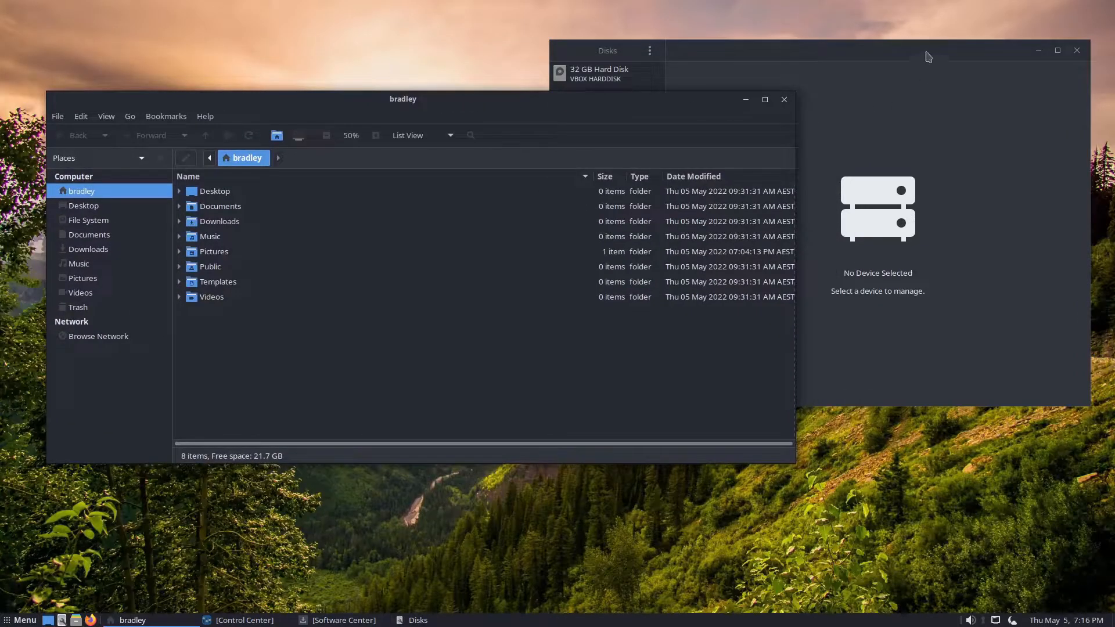
{"action": "left_click_drag", "start_coordinate": [925, 52], "coordinate": [871, 190]}
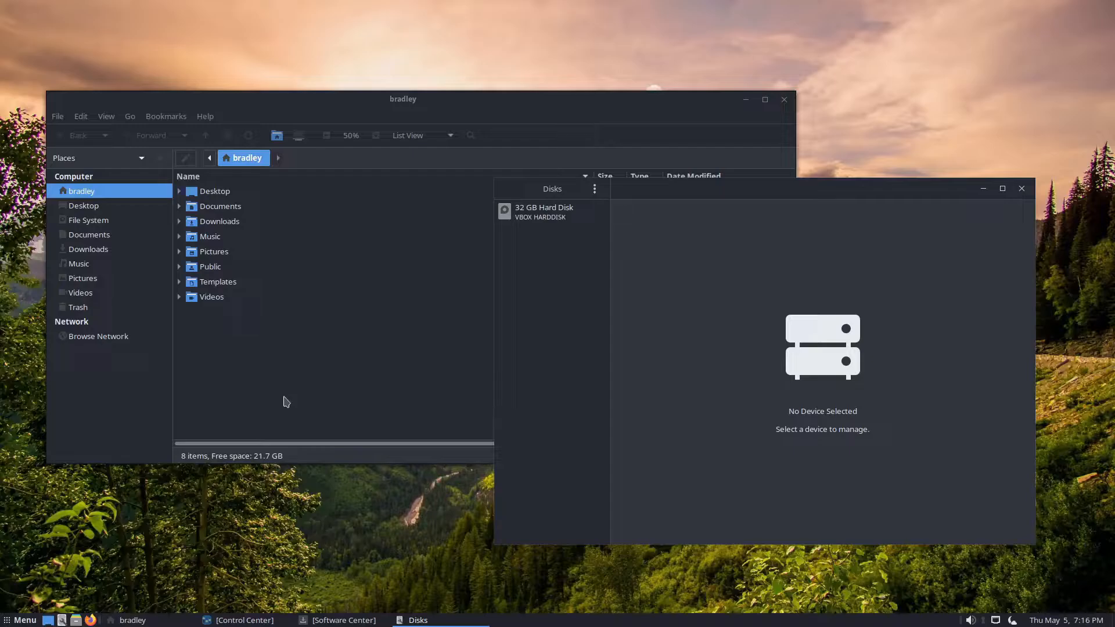
{"action": "left_click", "coordinate": [531, 215]}
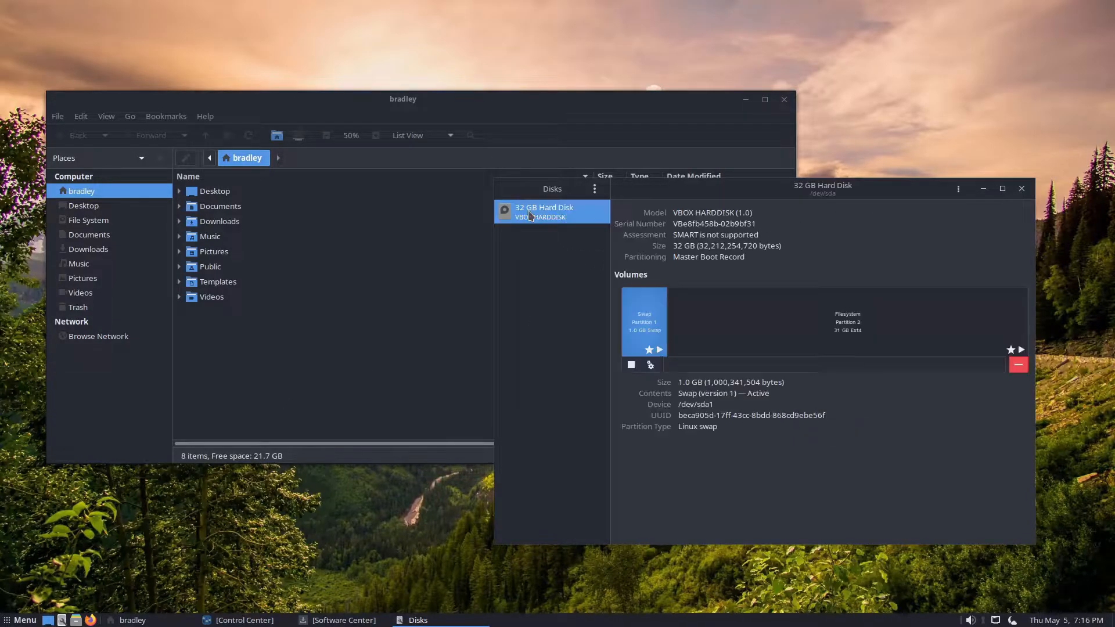
Step: Close Disks, restore the Control Center and Software Center, and rearrange the windows to examine the Qogir-dark theme
{"action": "left_click", "coordinate": [1021, 189]}
{"action": "left_click_drag", "start_coordinate": [632, 110], "coordinate": [602, 77]}
{"action": "left_click", "coordinate": [238, 620]}
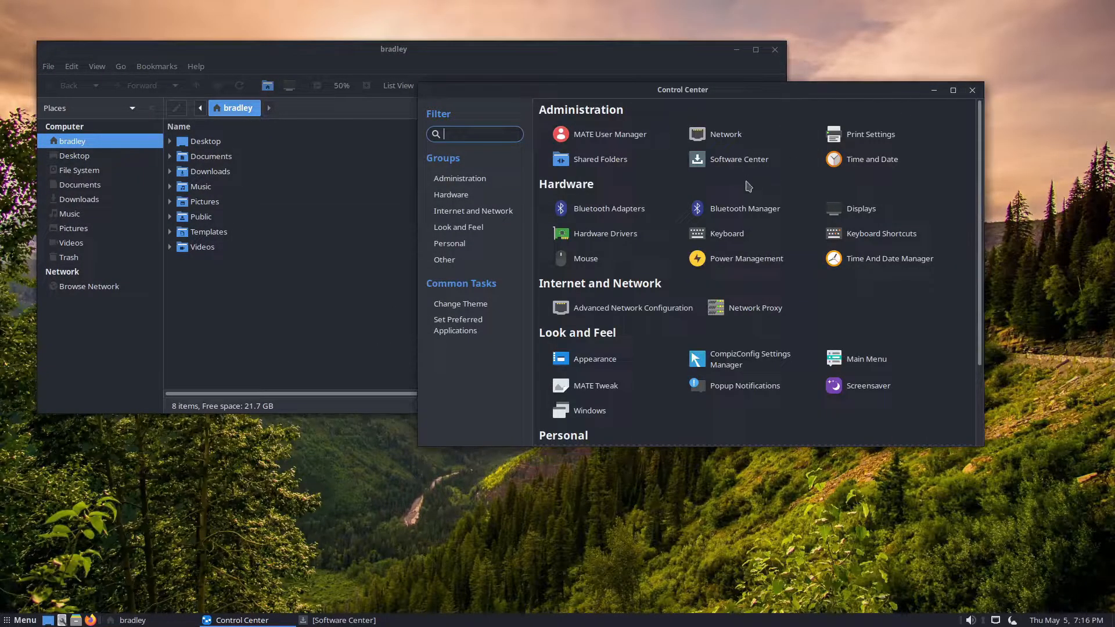
{"action": "left_click", "coordinate": [346, 620]}
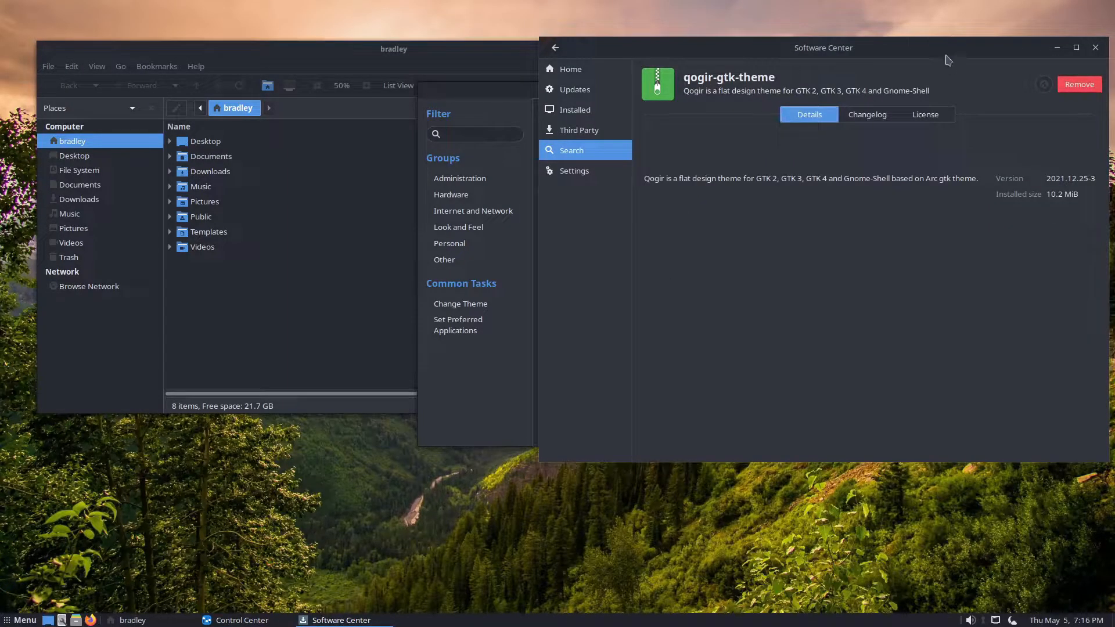
{"action": "left_click_drag", "start_coordinate": [926, 49], "coordinate": [924, 64]}
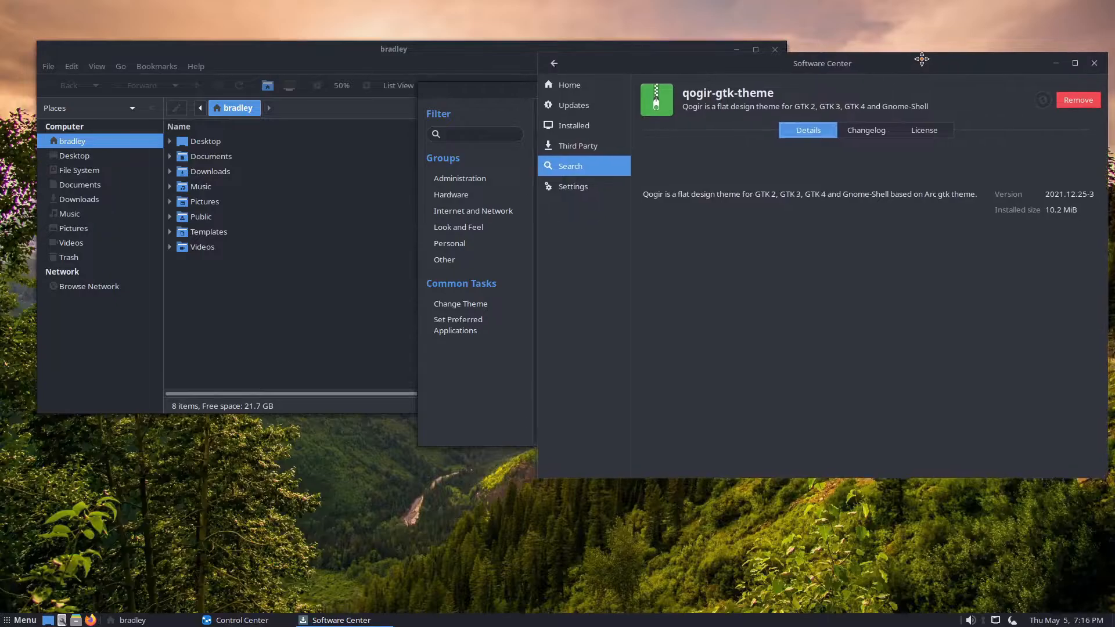
{"action": "left_click_drag", "start_coordinate": [445, 60], "coordinate": [493, 187]}
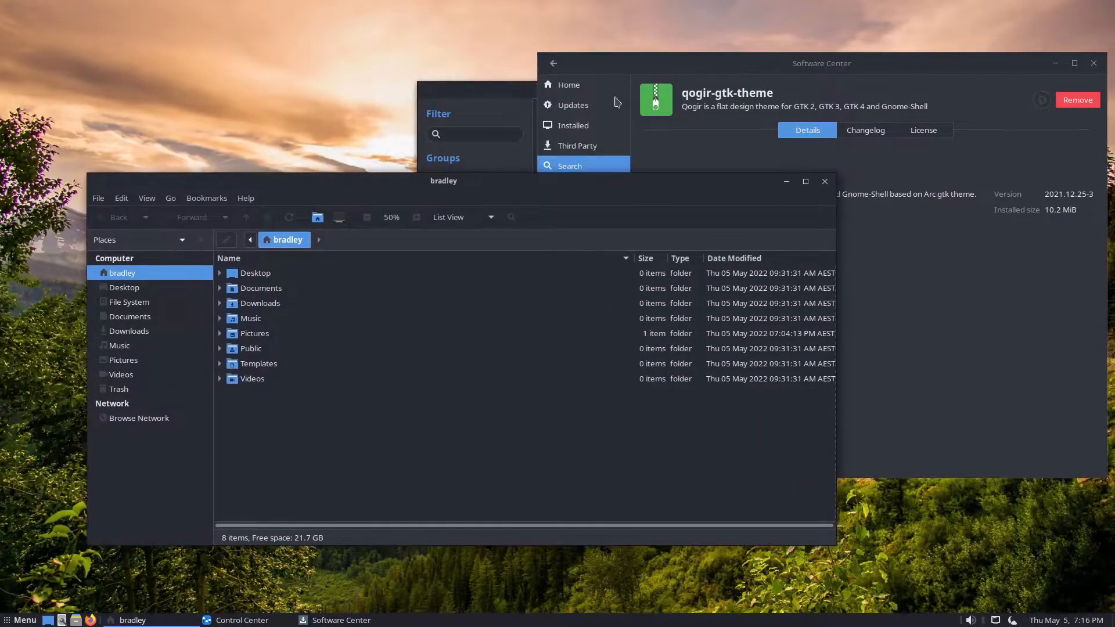
Step: Close the home folder, Software Center and Control Center windows to clear the desktop
{"action": "left_click", "coordinate": [824, 182]}
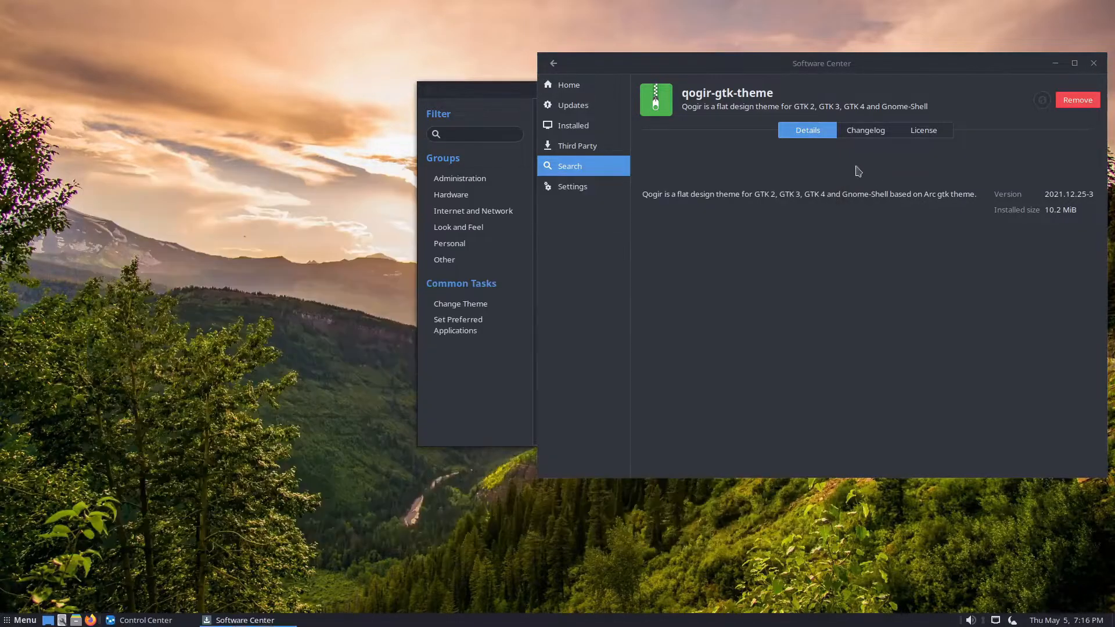
{"action": "left_click", "coordinate": [1094, 64]}
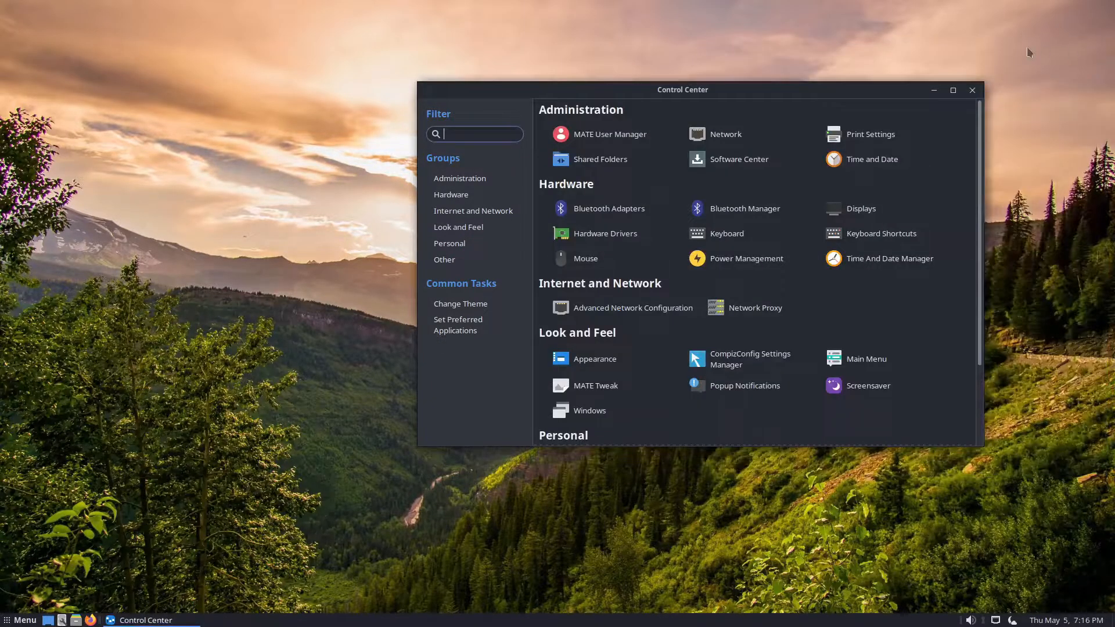
{"action": "left_click", "coordinate": [973, 92]}
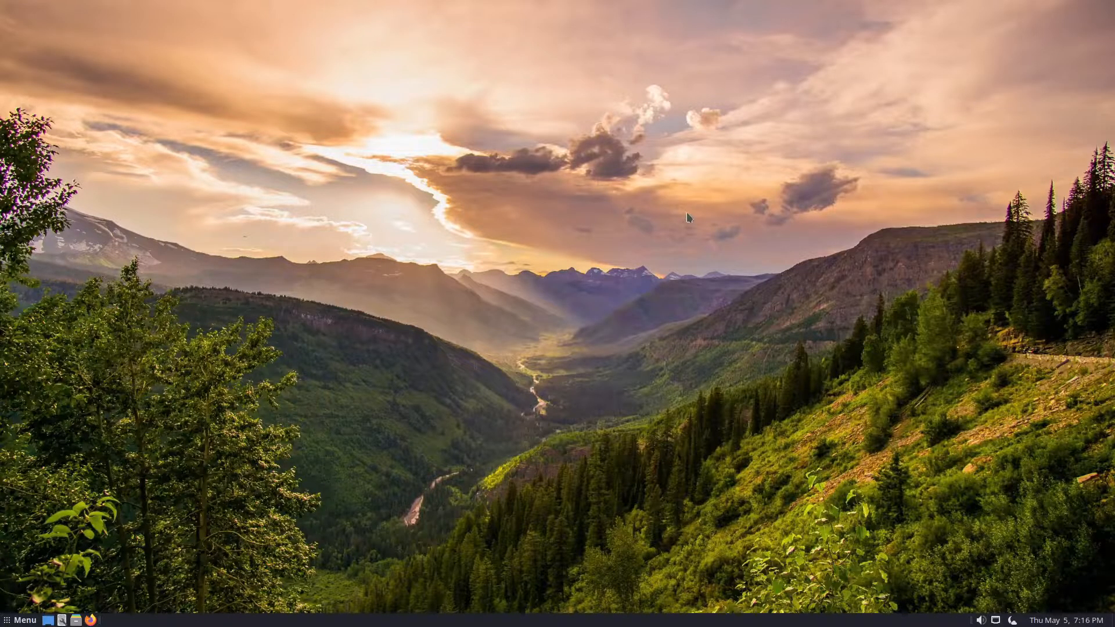
Step: Add 4536956-night-moon-dark-minimalism-digital-art.png from Pictures as the desktop background and close the Appearance preferences
{"action": "right_click", "coordinate": [285, 231]}
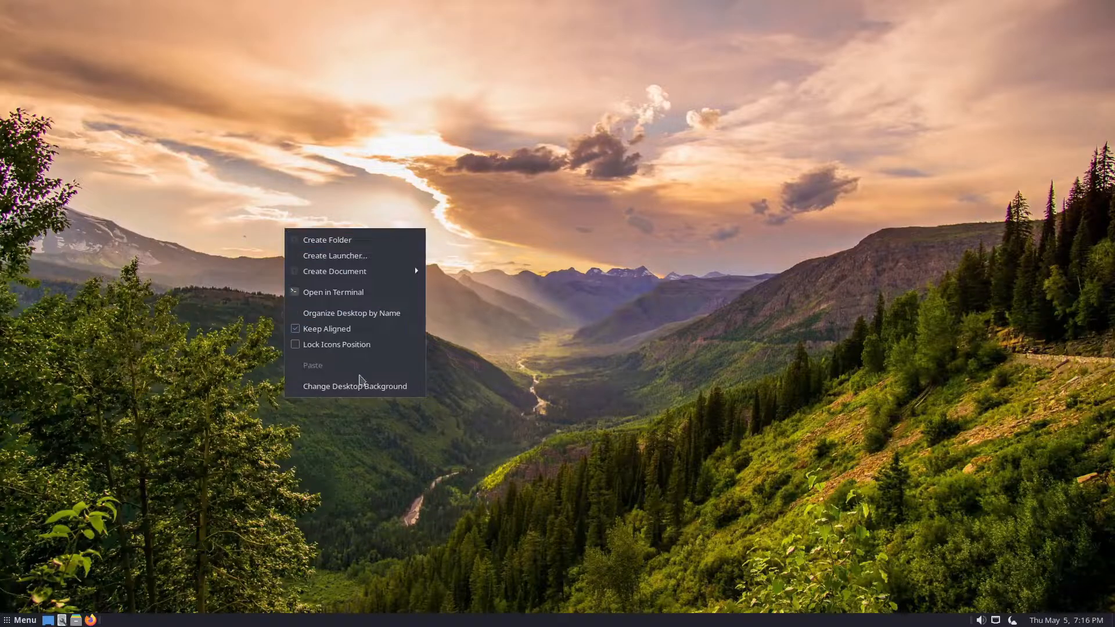
{"action": "left_click", "coordinate": [365, 386]}
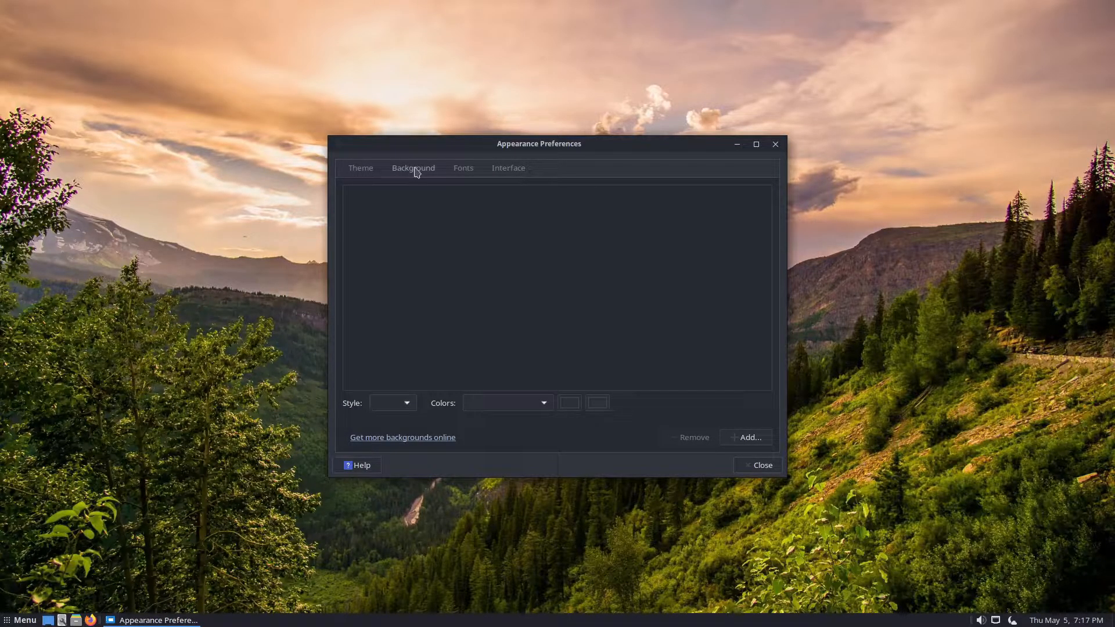
{"action": "left_click_drag", "start_coordinate": [600, 144], "coordinate": [809, 97]}
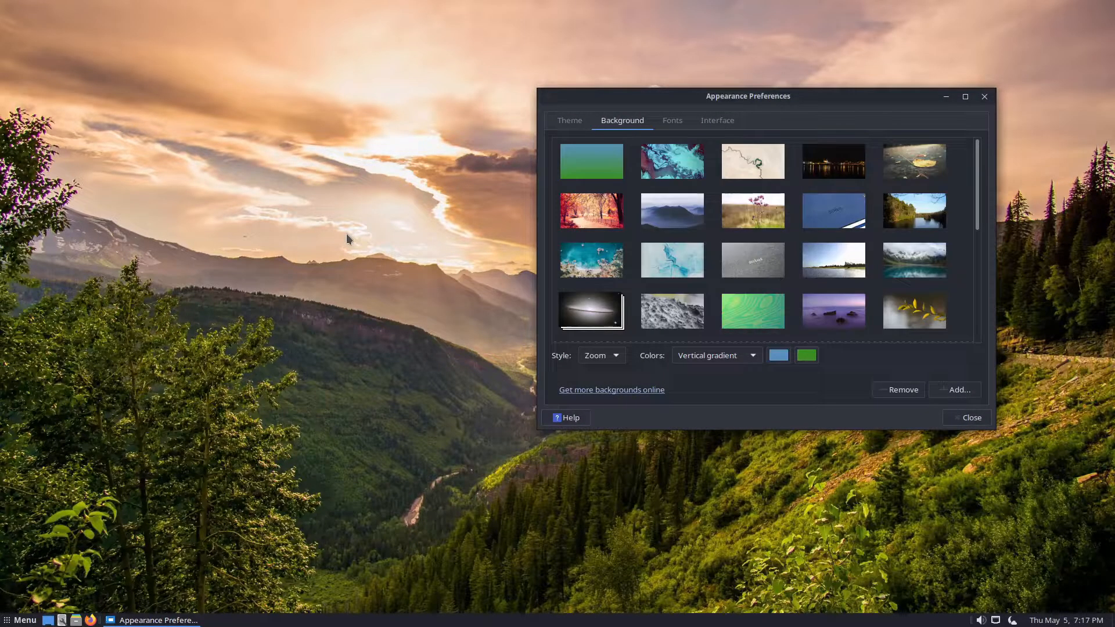
{"action": "left_click", "coordinate": [945, 394]}
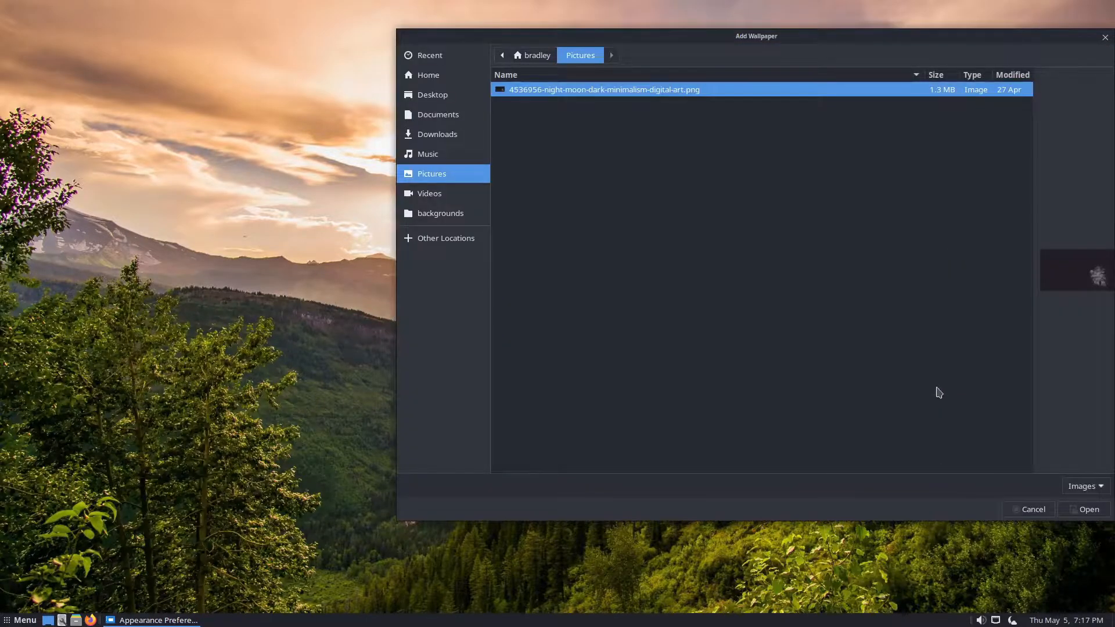
{"action": "left_click", "coordinate": [1083, 512]}
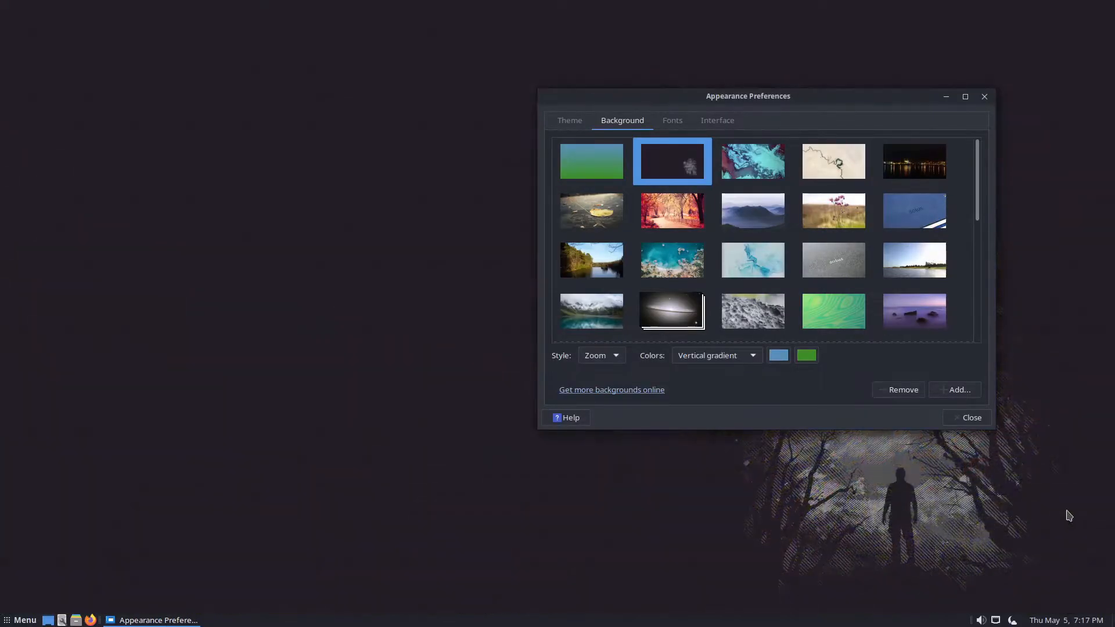
{"action": "left_click", "coordinate": [984, 97]}
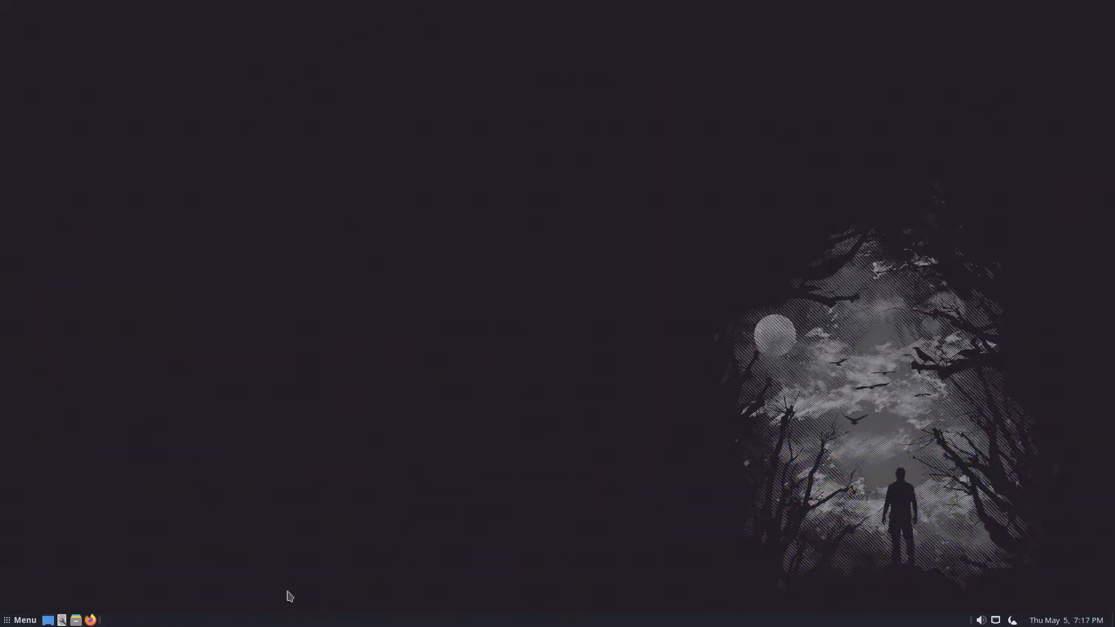
Step: Set the panel's orientation to Top and close its properties
{"action": "right_click", "coordinate": [432, 622]}
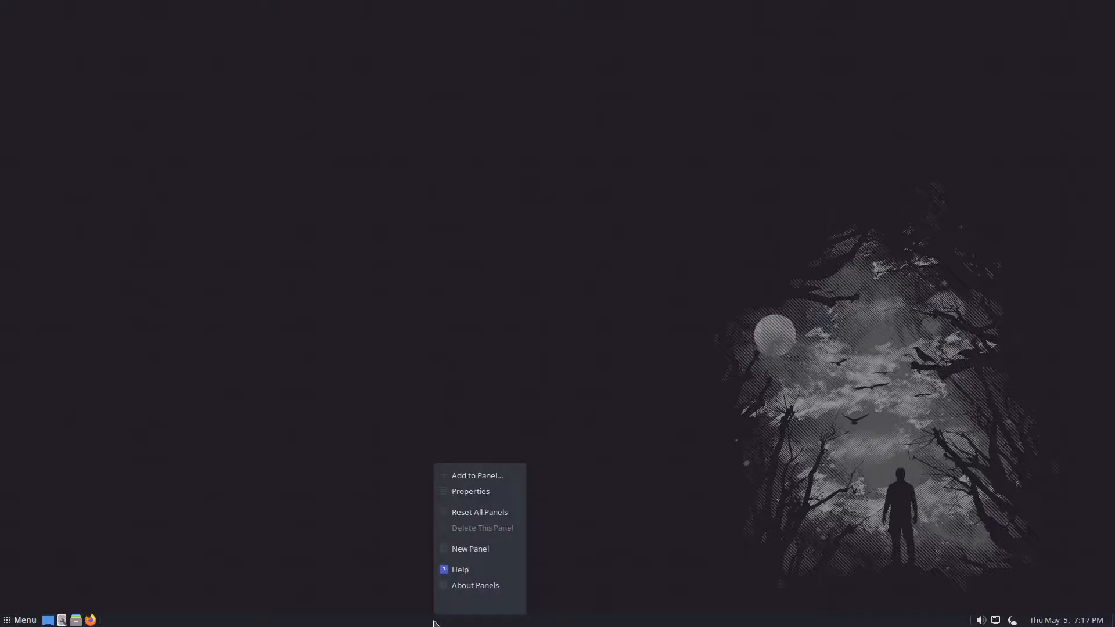
{"action": "left_click", "coordinate": [483, 498]}
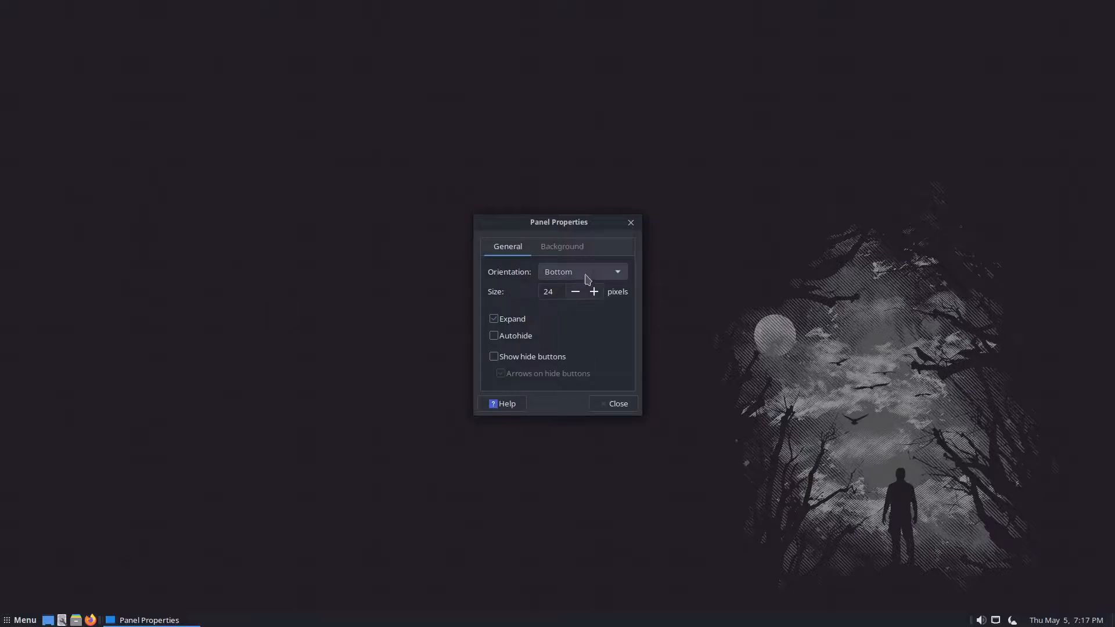
{"action": "scroll", "coordinate": [585, 276], "scroll_direction": "up", "scroll_amount": 1}
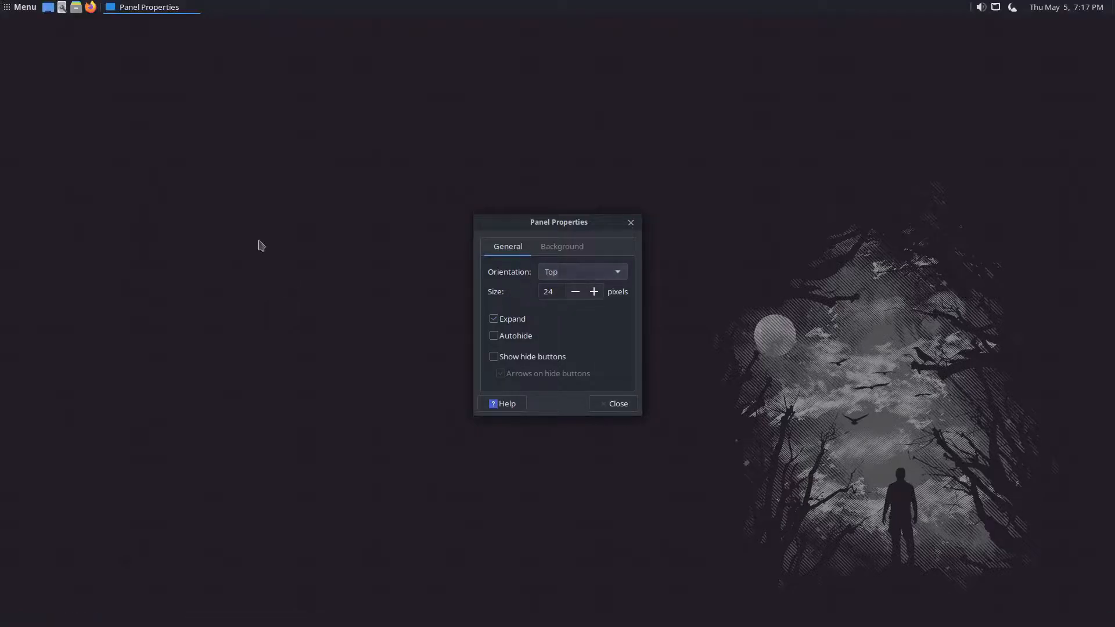
{"action": "left_click", "coordinate": [631, 223]}
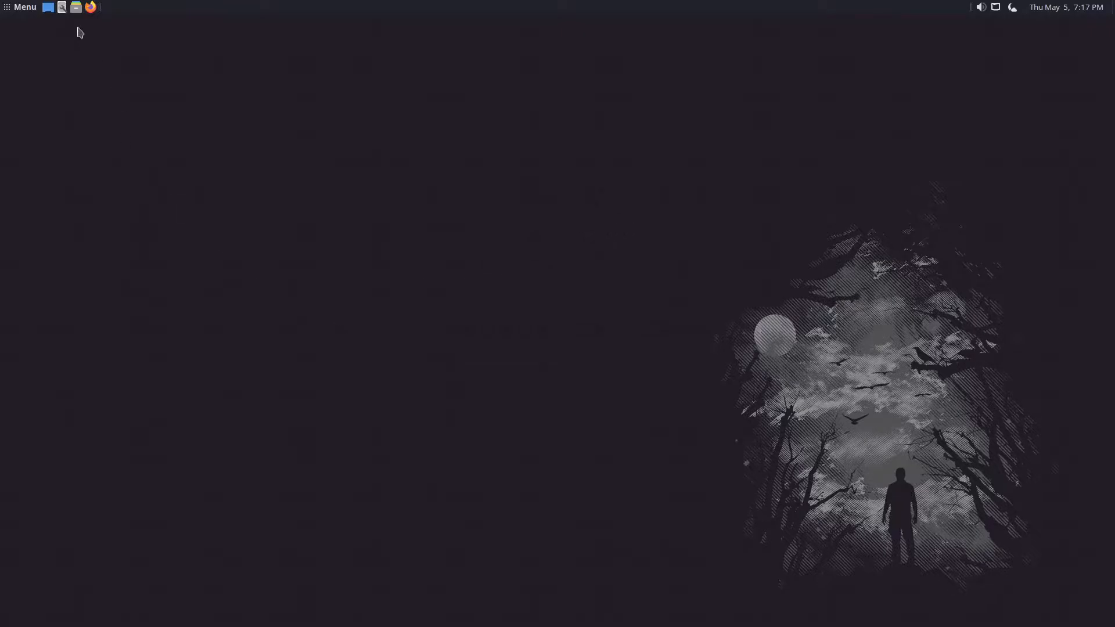
Step: Open the home folder and move its window around the desktop to view it with the new background
{"action": "left_click", "coordinate": [76, 9]}
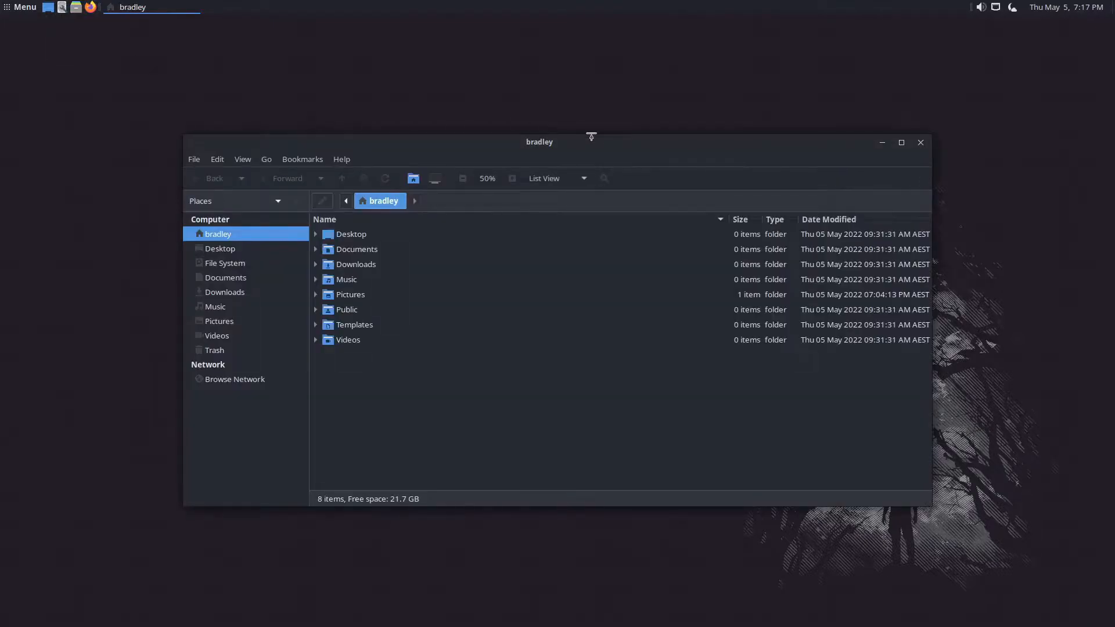
{"action": "left_click_drag", "start_coordinate": [593, 139], "coordinate": [419, 89]}
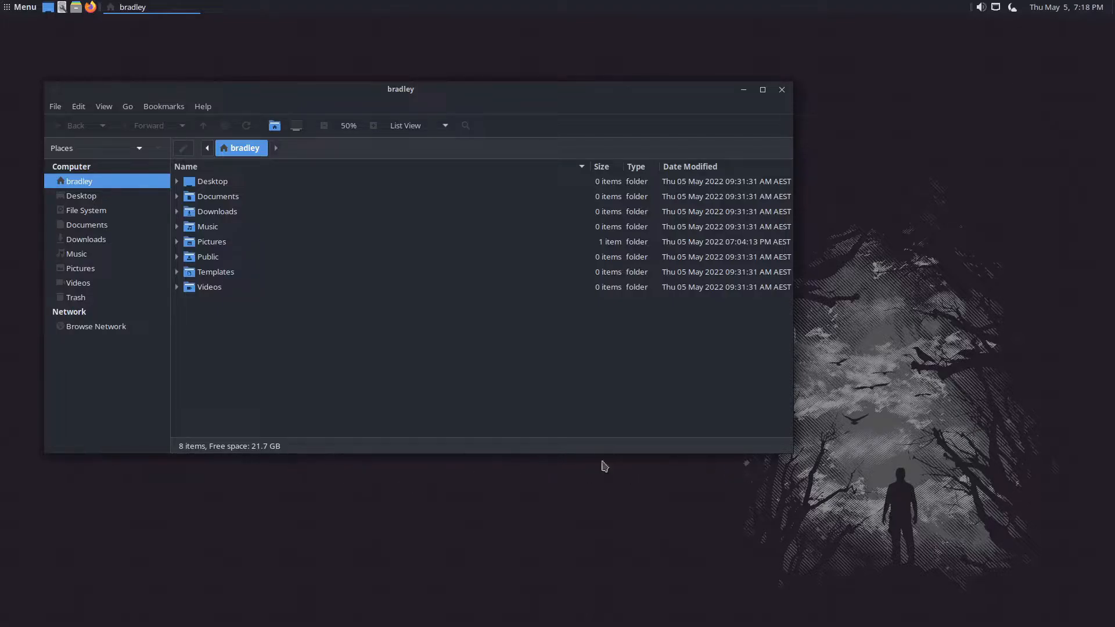
{"action": "left_click_drag", "start_coordinate": [422, 101], "coordinate": [718, 71]}
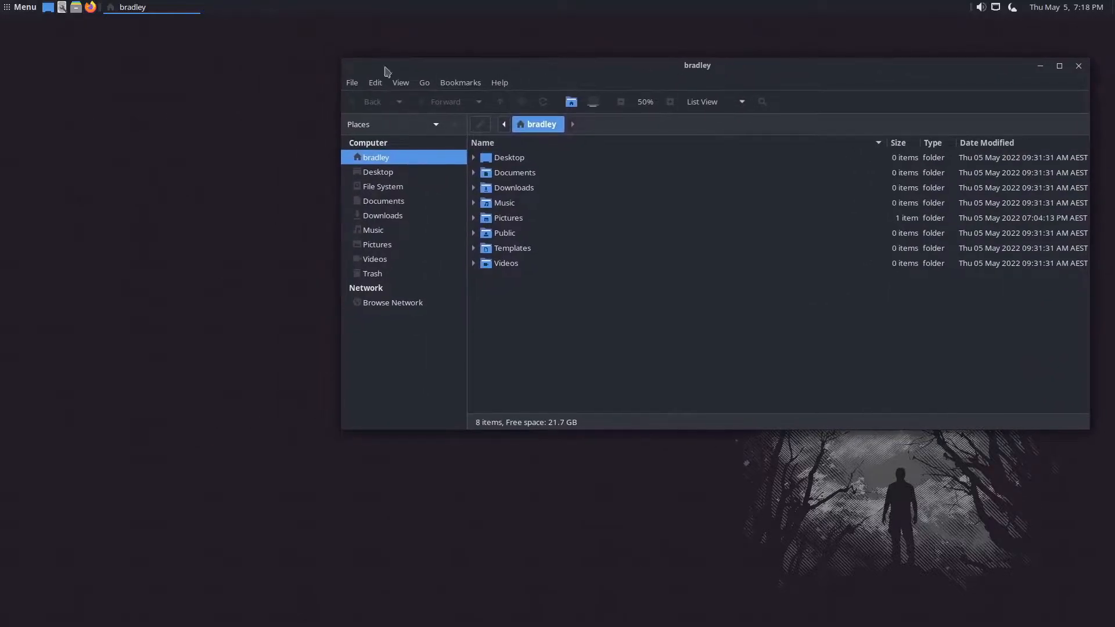
Step: Open Disks, move it below the home folder's file list, and examine the main menu alongside both windows
{"action": "left_click", "coordinate": [62, 11]}
{"action": "left_click", "coordinate": [7, 8]}
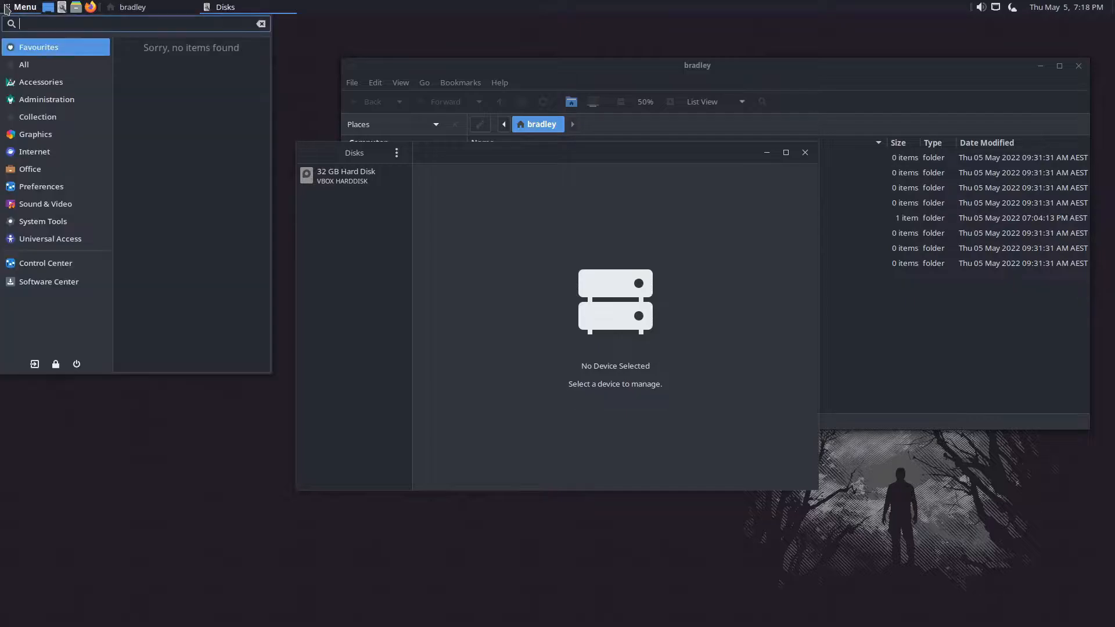
{"action": "left_click", "coordinate": [443, 162]}
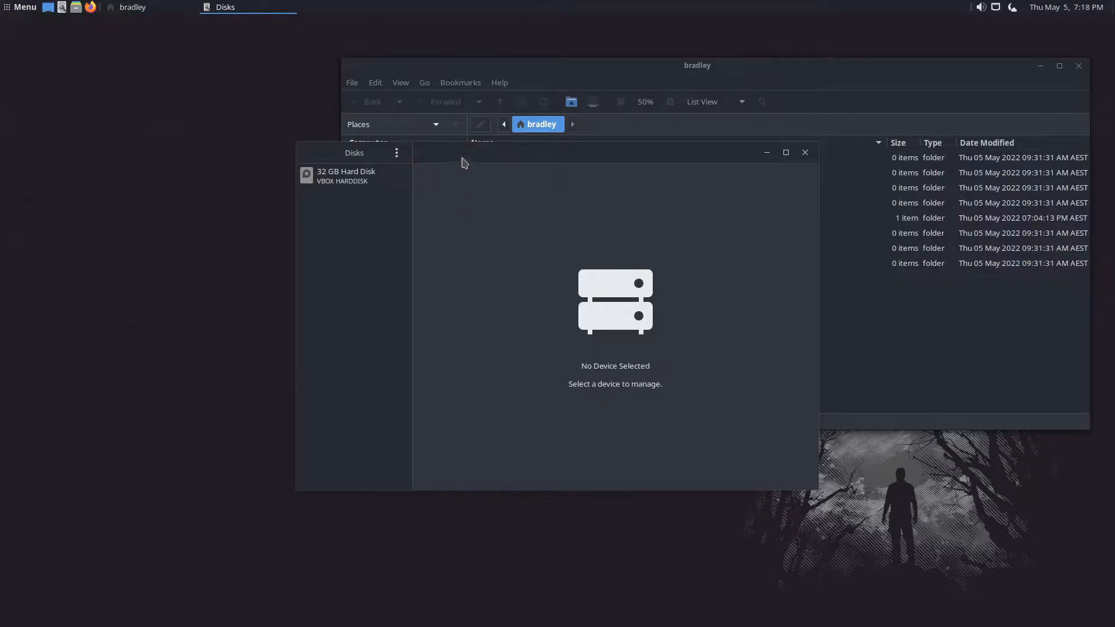
{"action": "left_click_drag", "start_coordinate": [464, 162], "coordinate": [394, 279]}
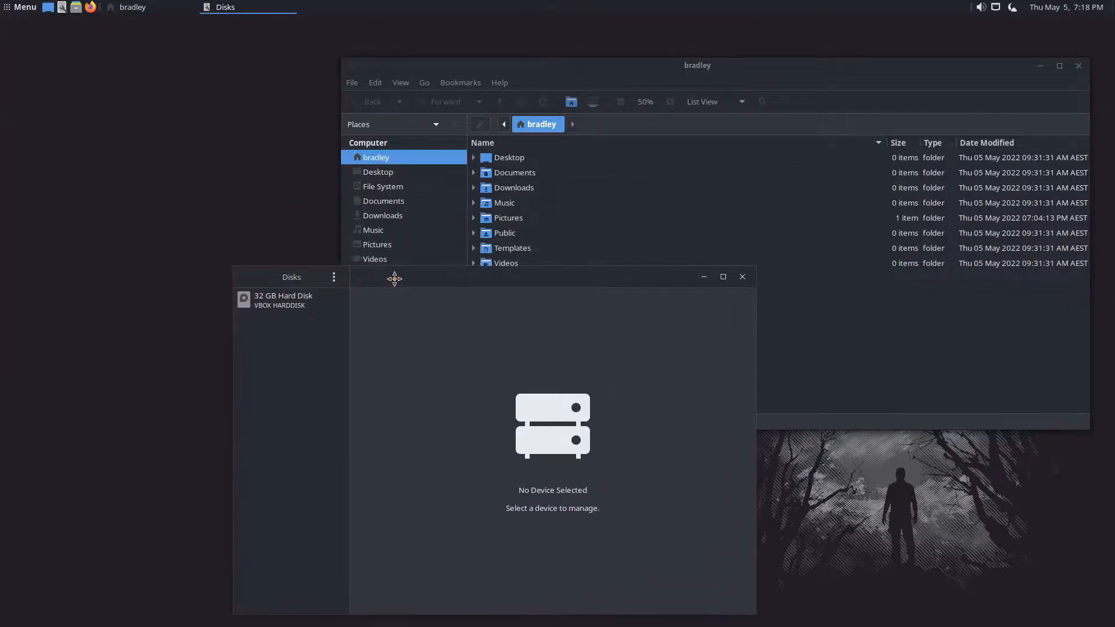
{"action": "left_click", "coordinate": [14, 8]}
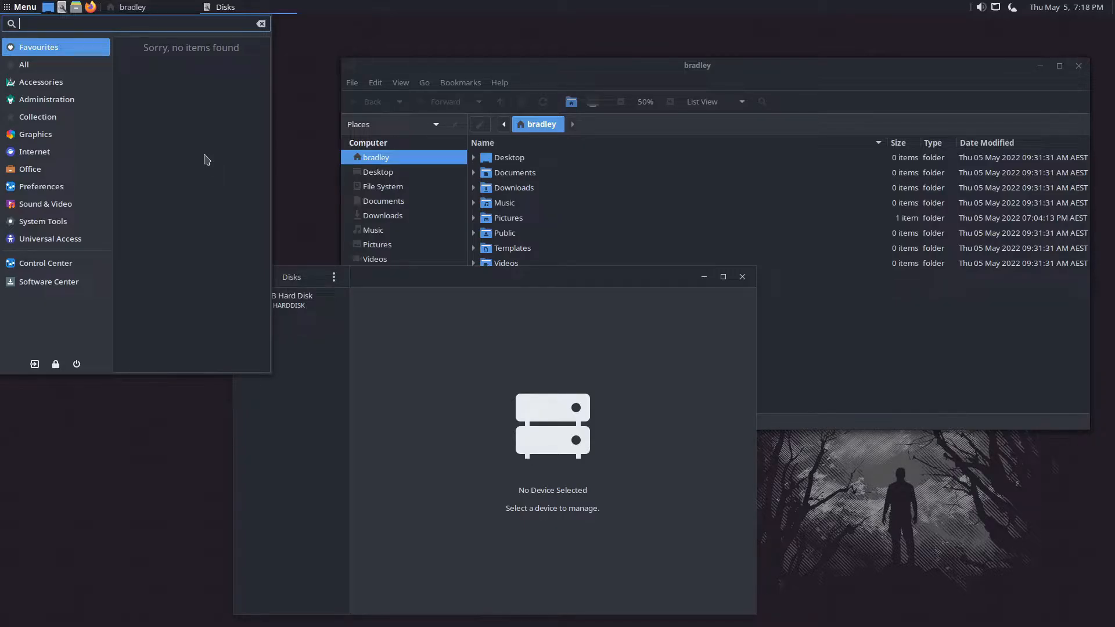
{"action": "left_click", "coordinate": [514, 225]}
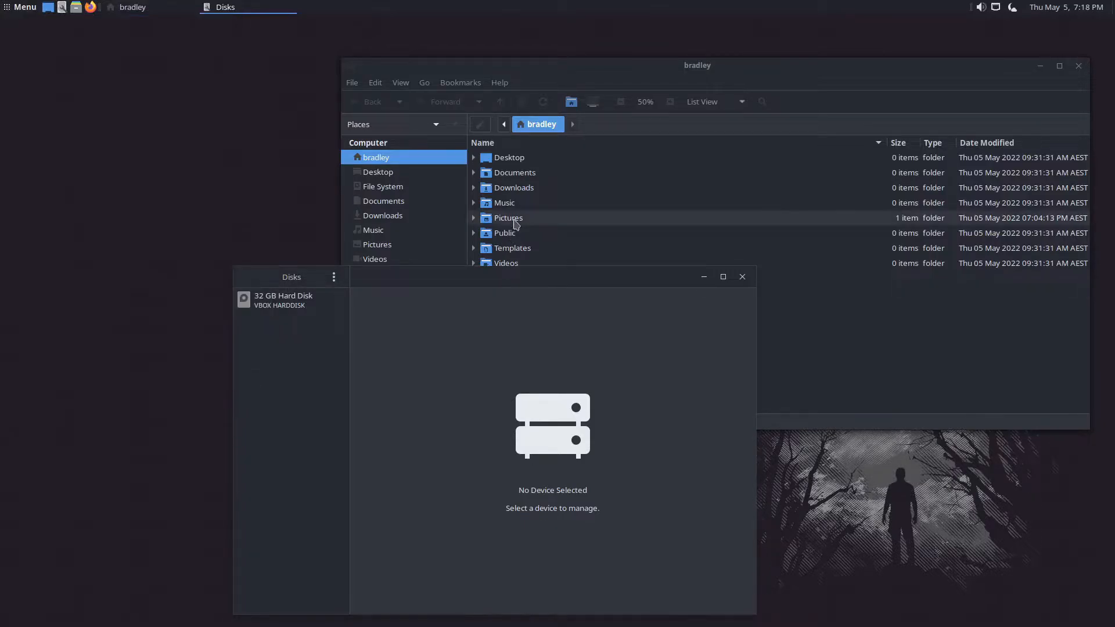
Step: View the wallpaper image in the Pictures folder, and close the file manager and Disks
{"action": "left_click", "coordinate": [516, 224]}
{"action": "double_click", "coordinate": [516, 225]}
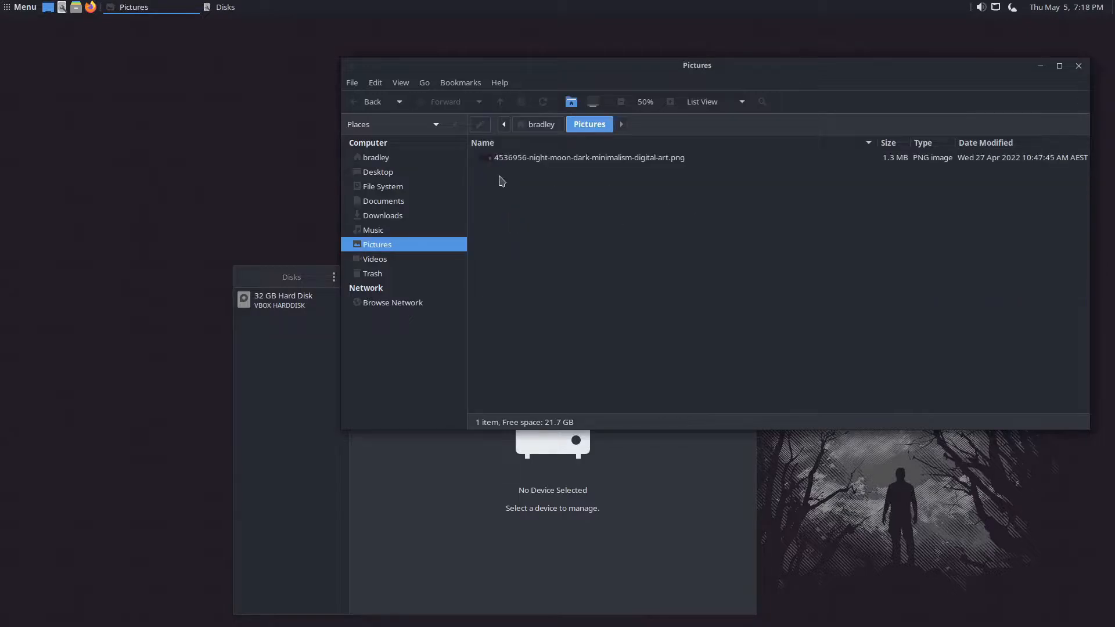
{"action": "left_click", "coordinate": [515, 163]}
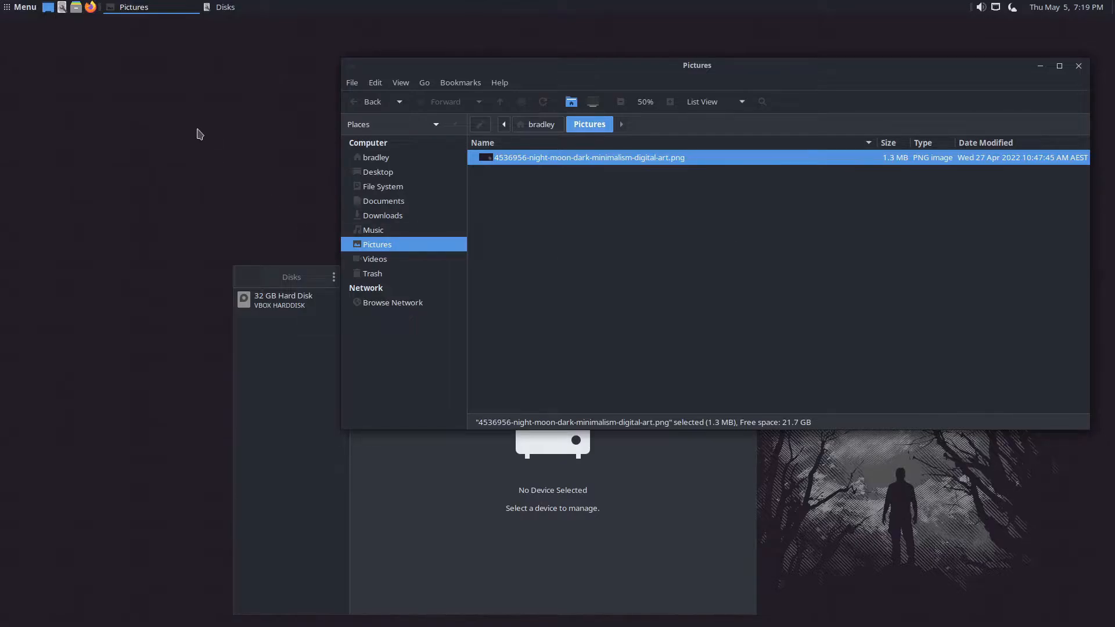
{"action": "left_click_drag", "start_coordinate": [922, 68], "coordinate": [929, 57]}
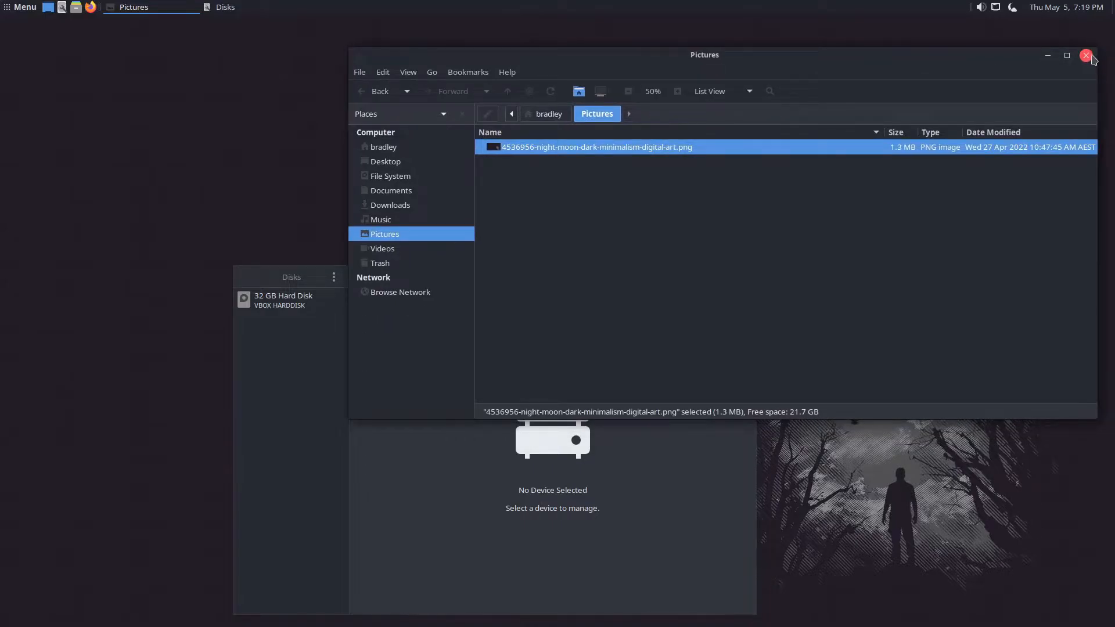
{"action": "left_click", "coordinate": [1087, 56]}
{"action": "left_click", "coordinate": [742, 277]}
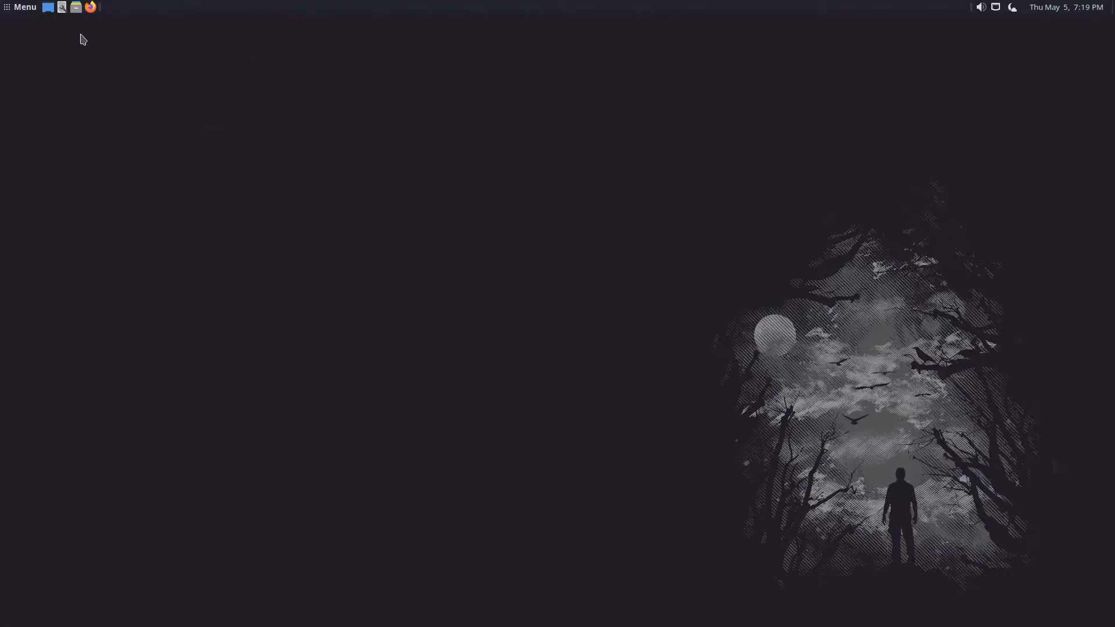
Step: Open the home folder again, maximise and restore its window, and move it near the centre of the desktop
{"action": "left_click", "coordinate": [75, 7]}
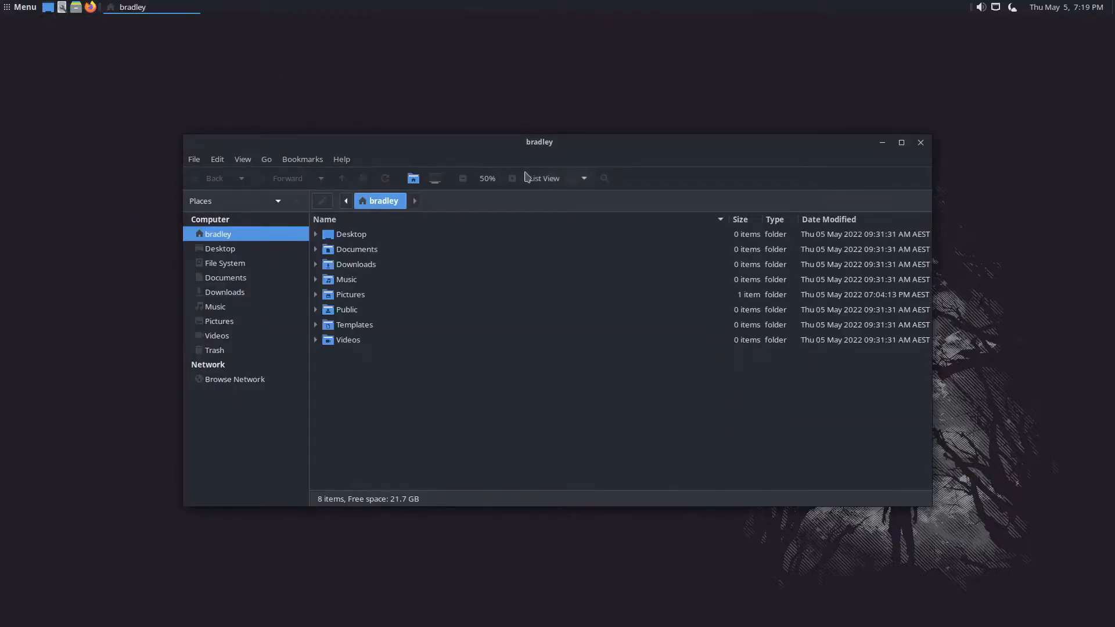
{"action": "left_click_drag", "start_coordinate": [551, 150], "coordinate": [424, 82]}
{"action": "double_click", "coordinate": [423, 82]}
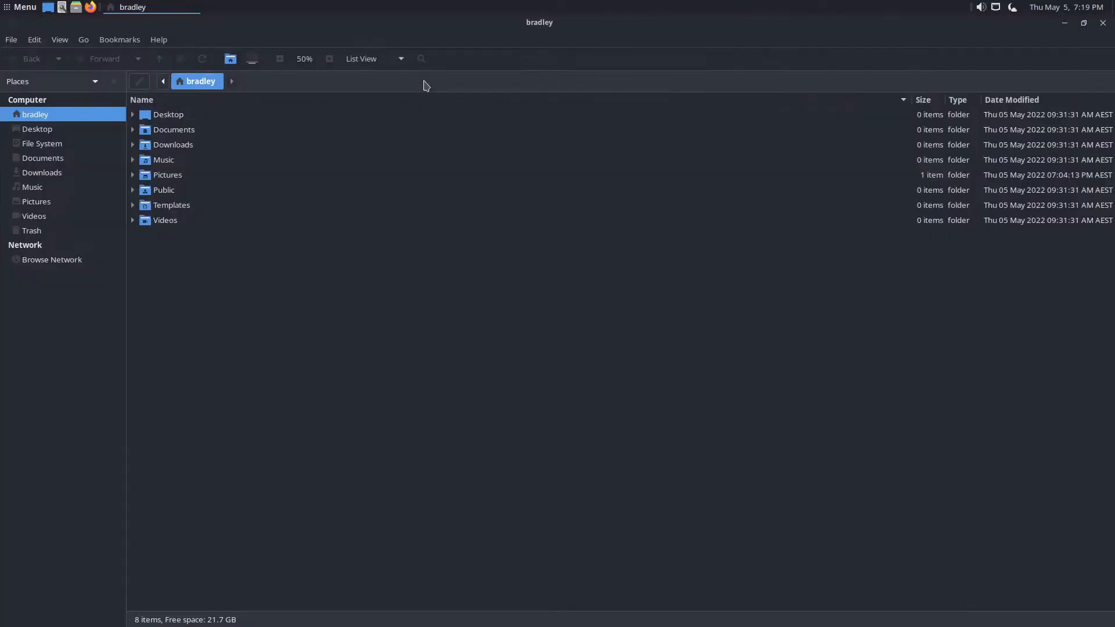
{"action": "double_click", "coordinate": [571, 30]}
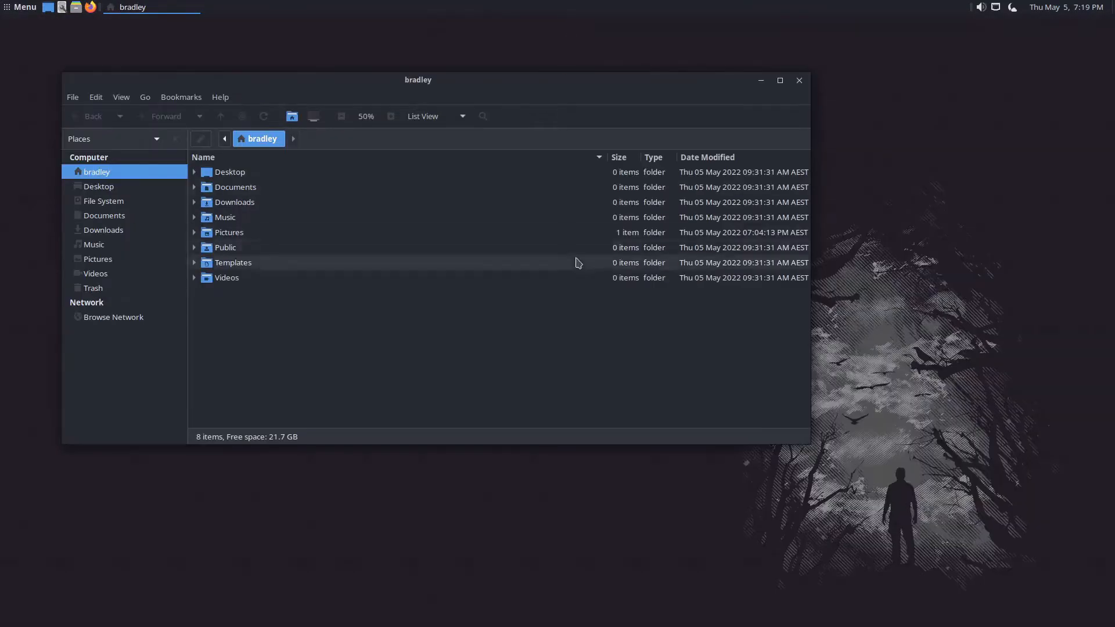
{"action": "left_click_drag", "start_coordinate": [442, 86], "coordinate": [557, 80]}
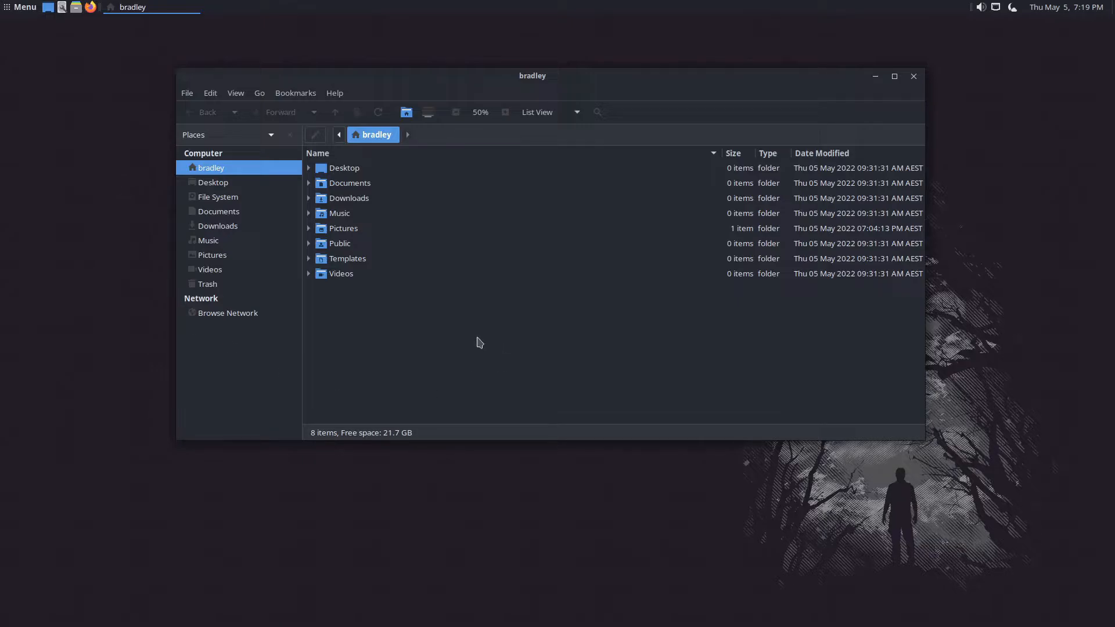
Step: Open the Software Center
{"action": "left_click", "coordinate": [8, 13]}
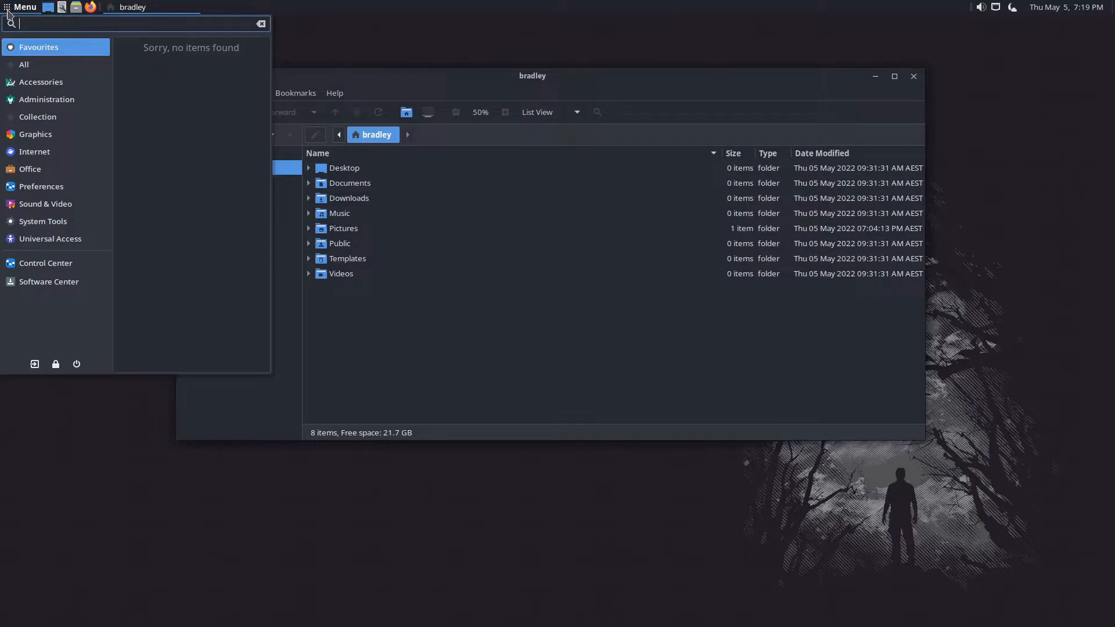
{"action": "left_click", "coordinate": [87, 282]}
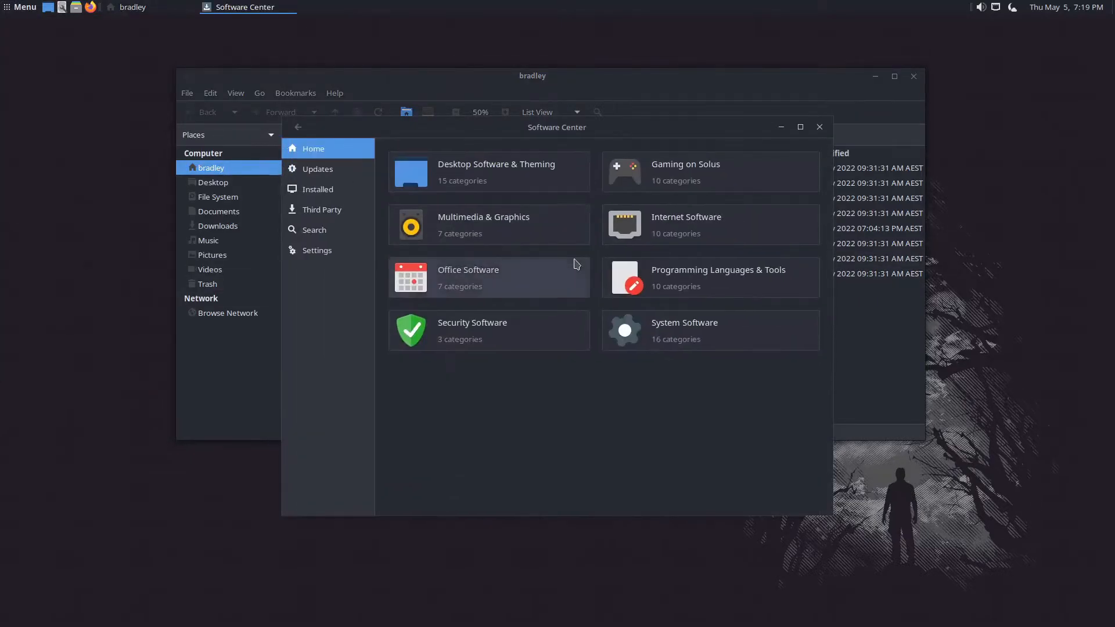
Step: Search the Software Center for "breeze"
{"action": "left_click", "coordinate": [319, 232]}
{"action": "type", "text": "b"}
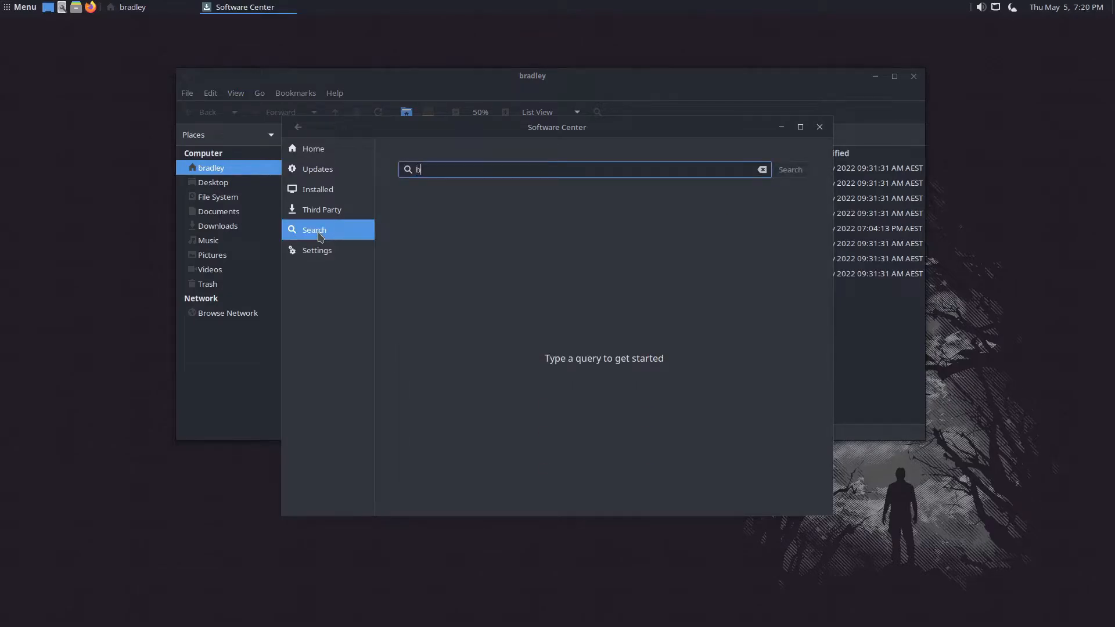
{"action": "type", "text": "reeze"}
{"action": "key", "text": "Return"}
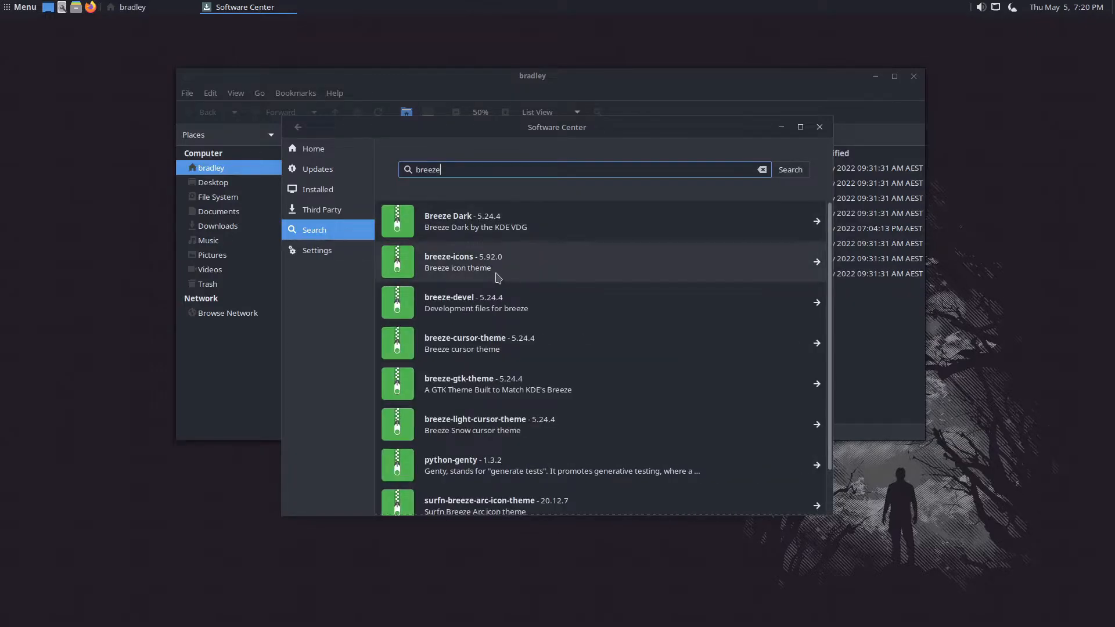
Step: Install the breeze-icons package, authorising the installation with the account password
{"action": "left_click", "coordinate": [482, 262]}
{"action": "left_click", "coordinate": [809, 165]}
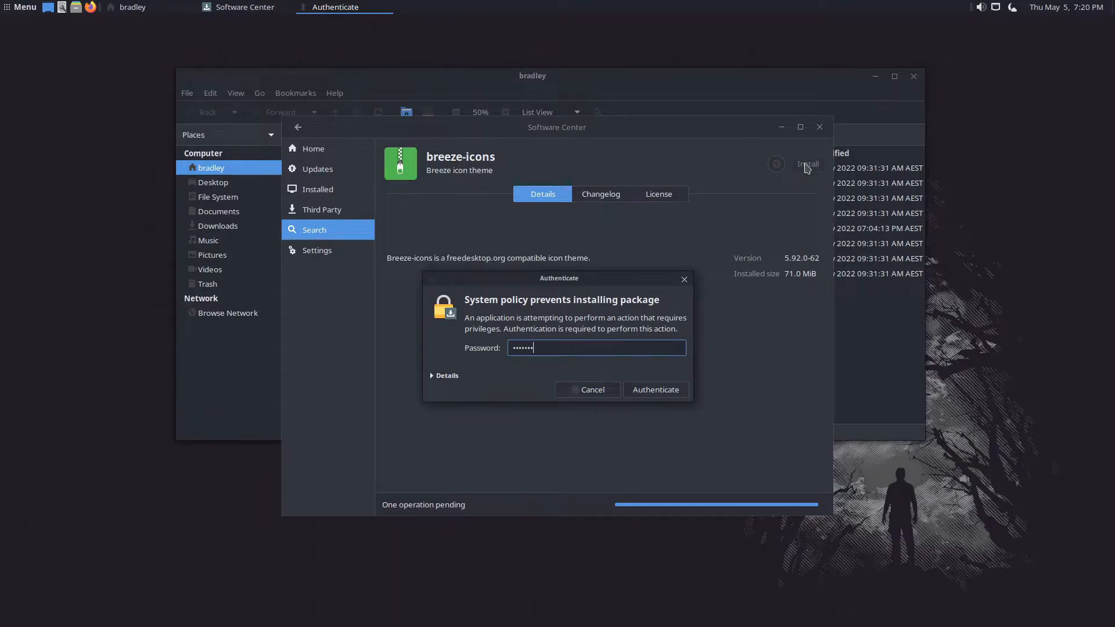
{"action": "key", "text": "Return"}
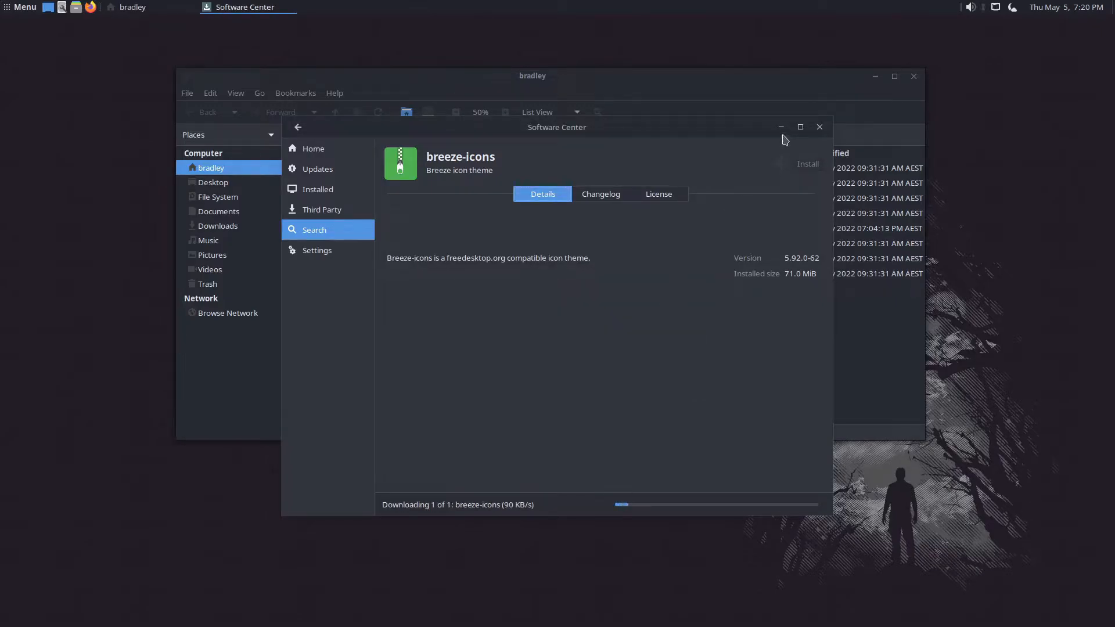
Step: Close the home folder, minimise the Software Center, and open the theme customisation from the Control Center's Appearance preferences
{"action": "left_click", "coordinate": [915, 80]}
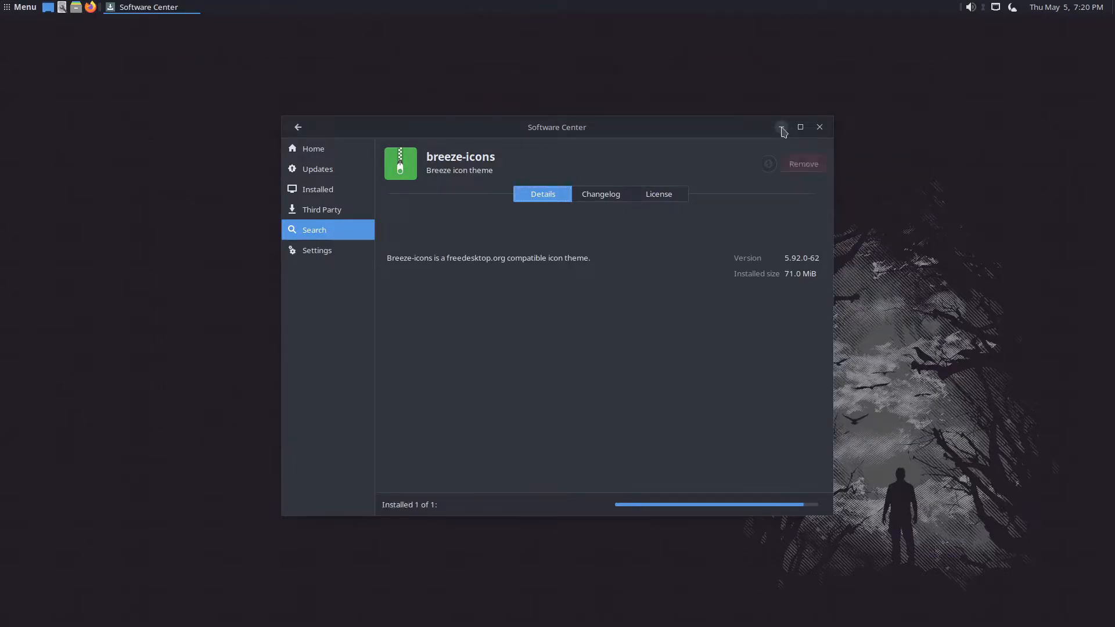
{"action": "left_click", "coordinate": [782, 127]}
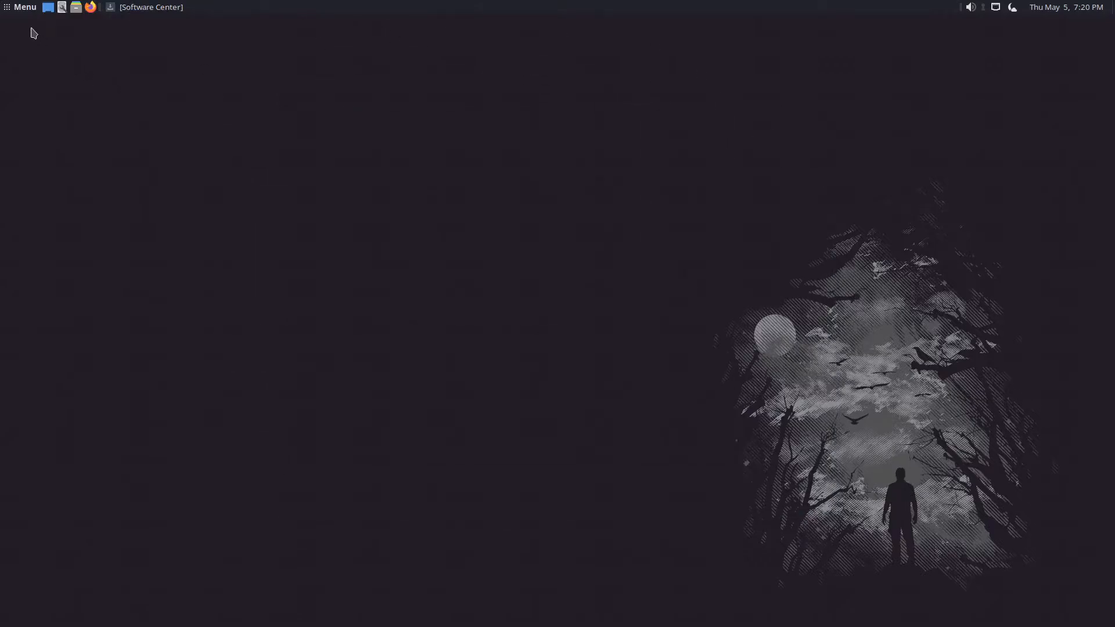
{"action": "left_click", "coordinate": [14, 9]}
{"action": "left_click", "coordinate": [77, 266]}
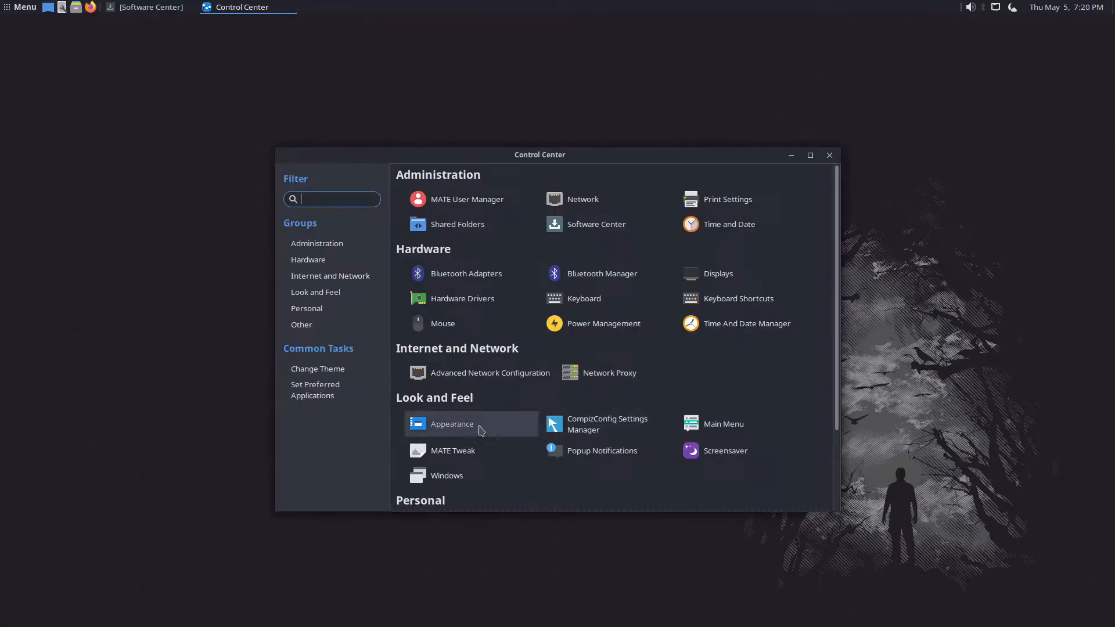
{"action": "left_click", "coordinate": [481, 431]}
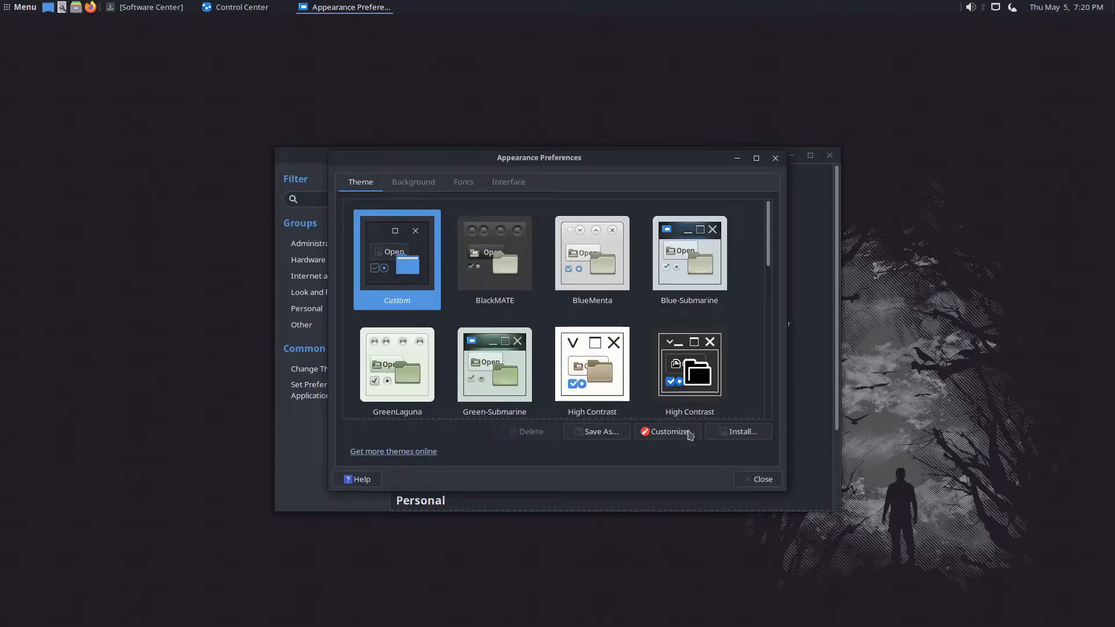
{"action": "left_click", "coordinate": [669, 437]}
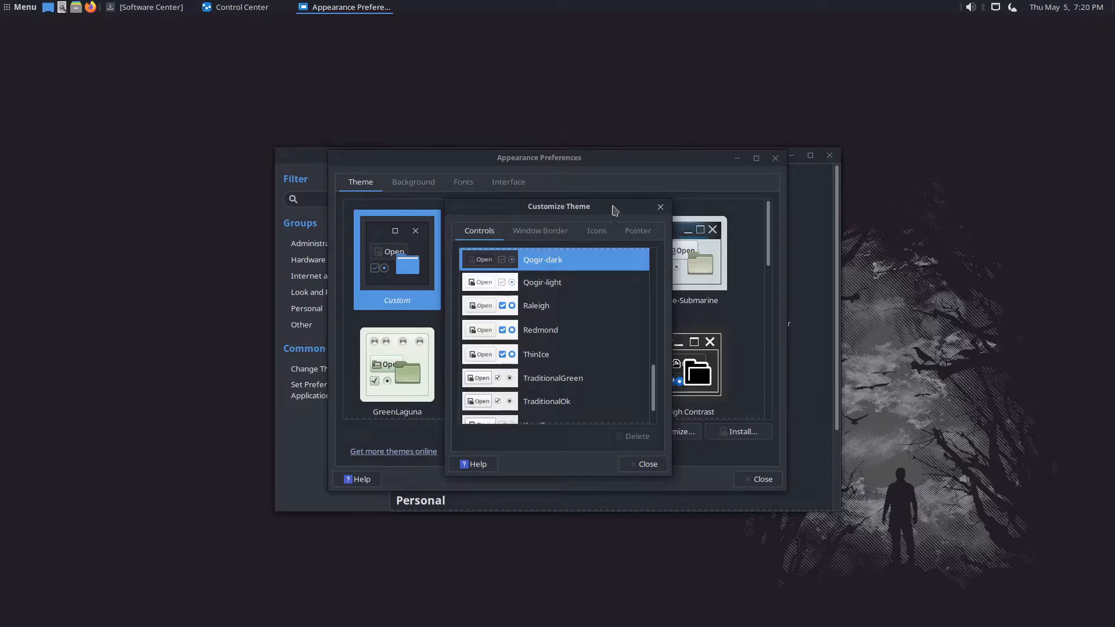
Step: Show the icon themes, and spread the Customize Theme, Appearance Preferences and Control Center windows apart for comparison
{"action": "left_click_drag", "start_coordinate": [612, 213], "coordinate": [690, 219]}
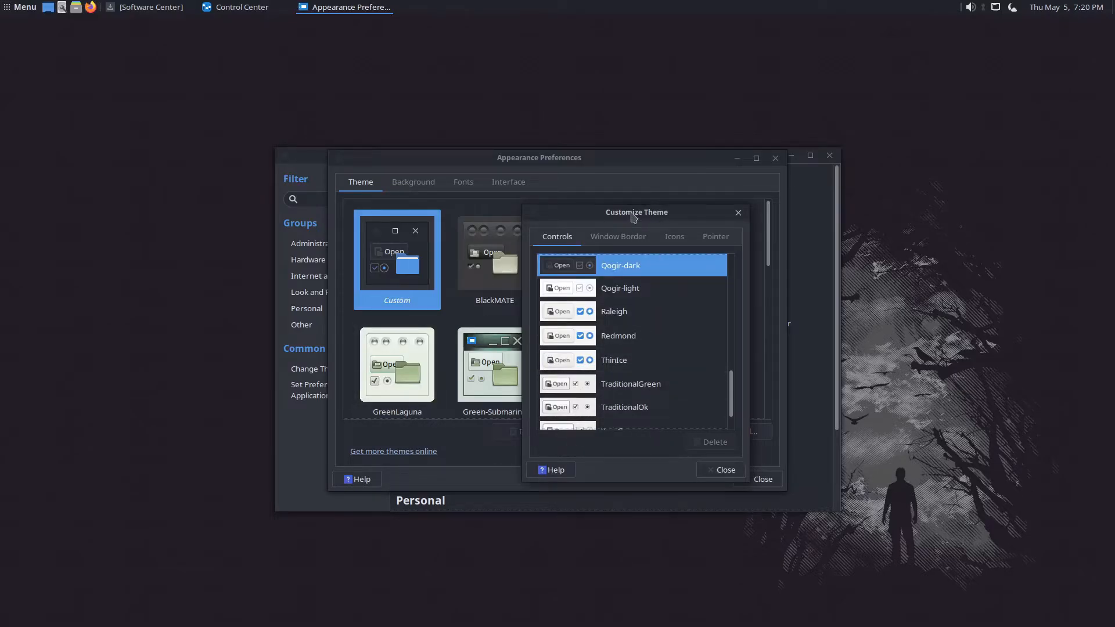
{"action": "left_click_drag", "start_coordinate": [633, 216], "coordinate": [971, 139]}
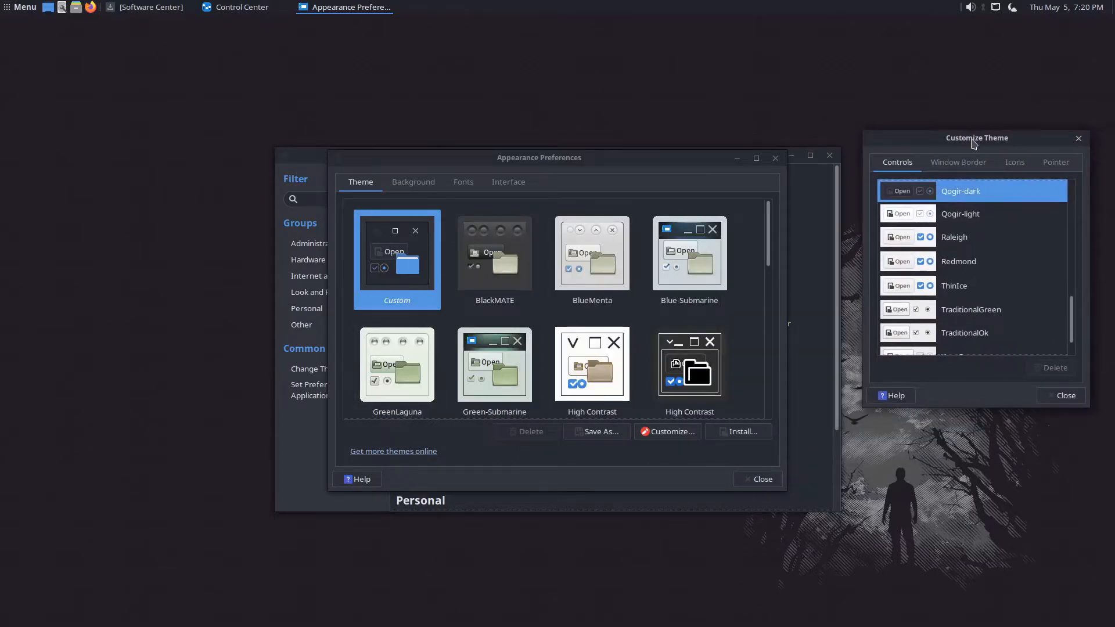
{"action": "left_click", "coordinate": [1015, 164]}
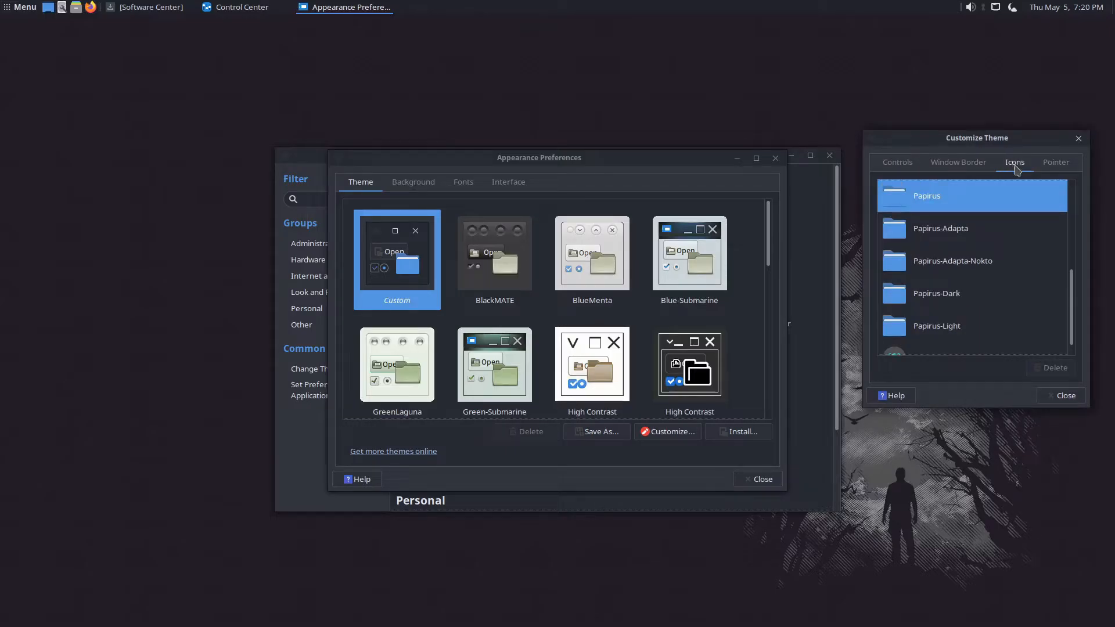
{"action": "left_click_drag", "start_coordinate": [408, 159], "coordinate": [658, 327]}
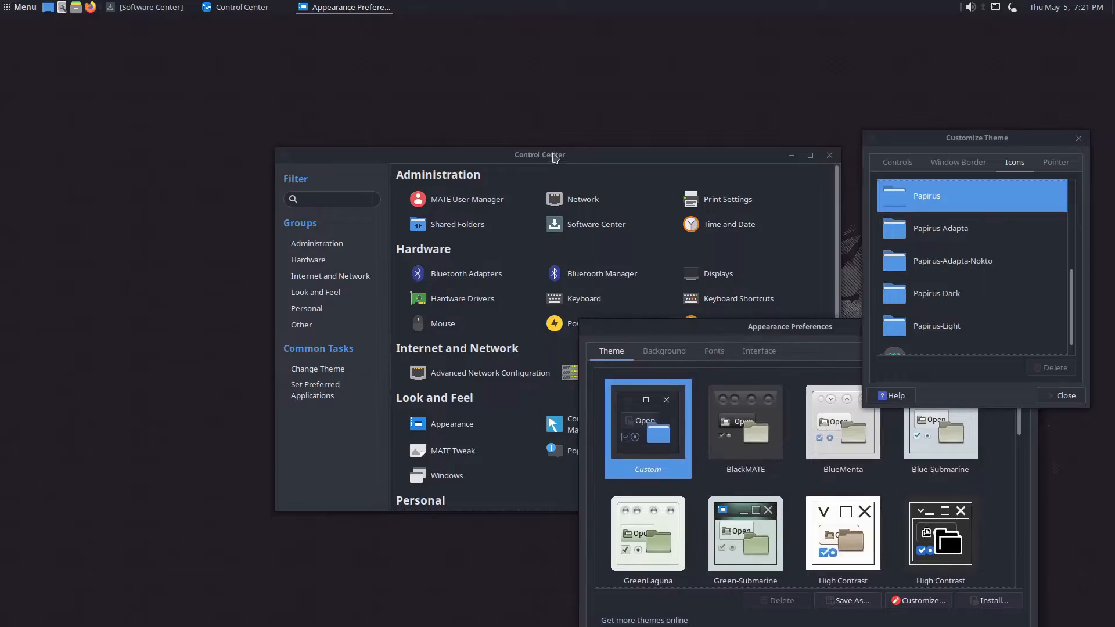
{"action": "left_click_drag", "start_coordinate": [580, 158], "coordinate": [592, 49]}
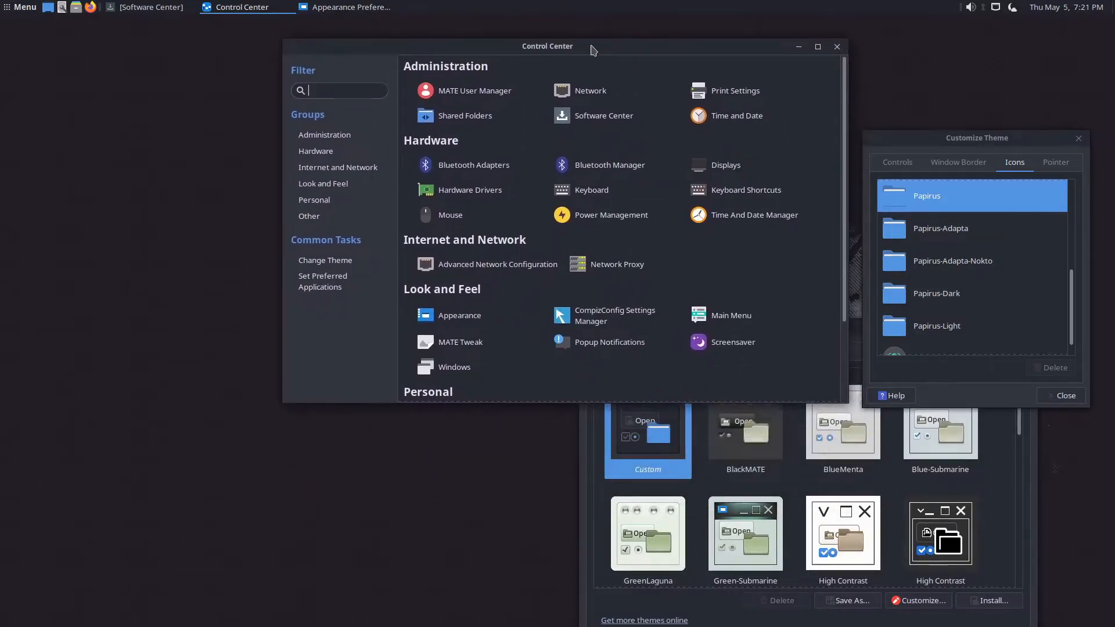
Step: Open the home folder, shrink its window, and place it at the lower left of the desktop
{"action": "left_click", "coordinate": [76, 8]}
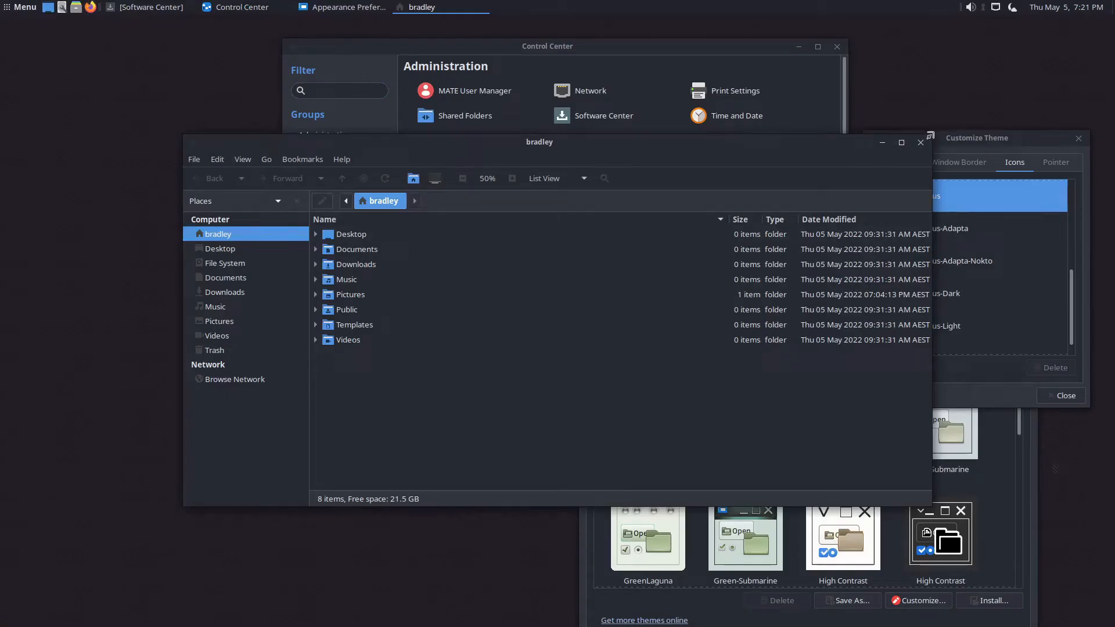
{"action": "left_click_drag", "start_coordinate": [930, 135], "coordinate": [563, 209]}
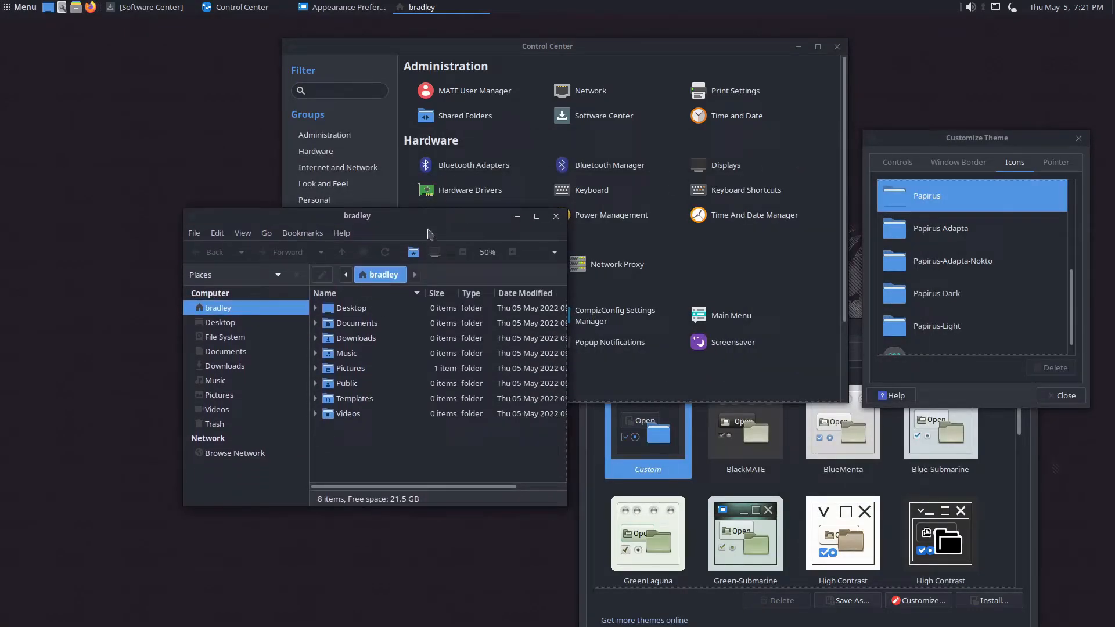
{"action": "left_click_drag", "start_coordinate": [415, 221], "coordinate": [278, 298]}
Step: Try the Breeze icon theme, followed by Breeze Dark
{"action": "left_click_drag", "start_coordinate": [1072, 293], "coordinate": [1067, 208]}
{"action": "left_click", "coordinate": [919, 195]}
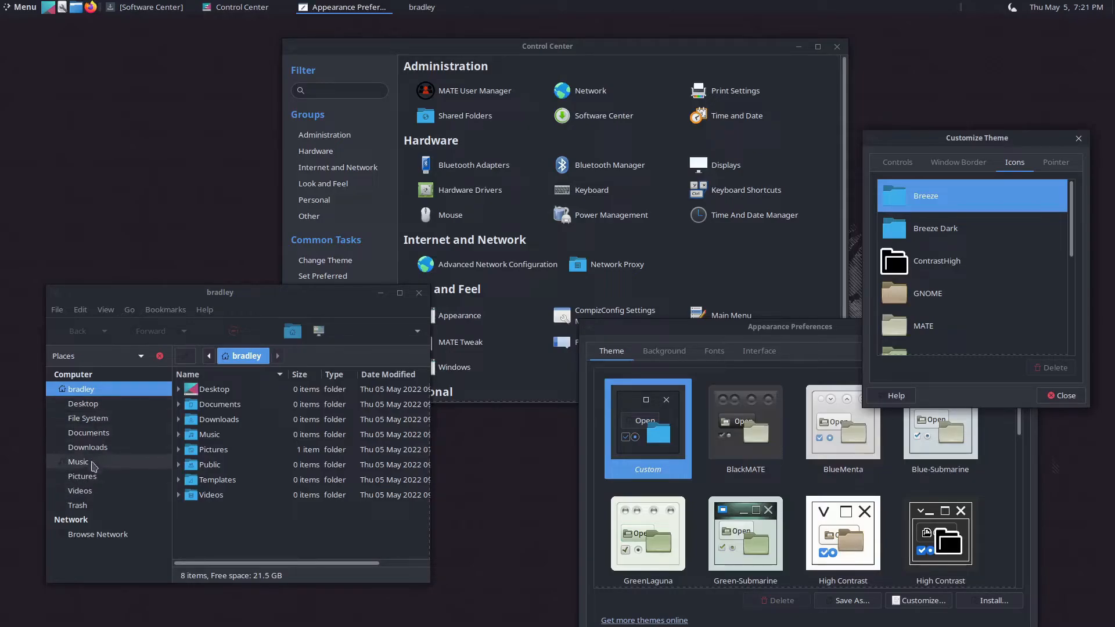
{"action": "left_click", "coordinate": [975, 232]}
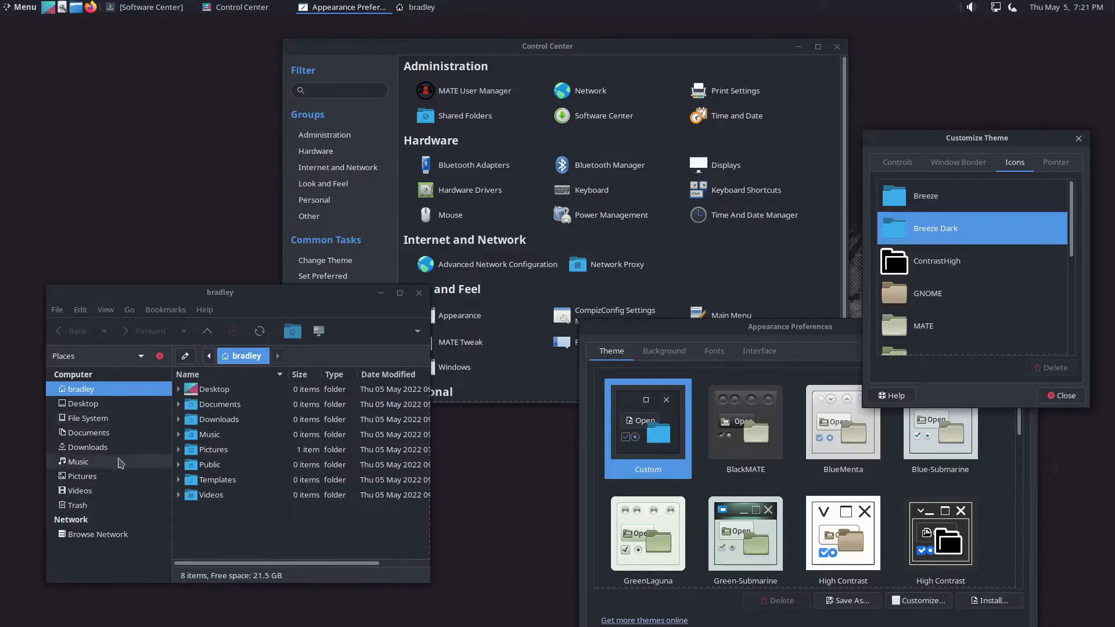
Step: Examine the icons in the main menu's list of all applications, and close the menu
{"action": "left_click", "coordinate": [15, 12]}
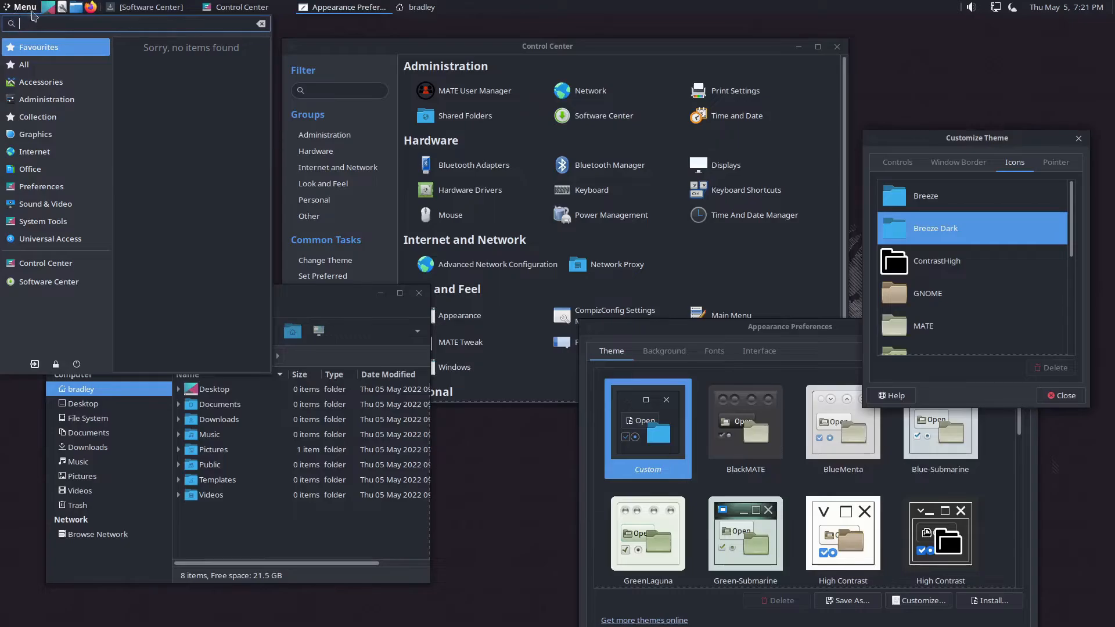
{"action": "left_click", "coordinate": [34, 66]}
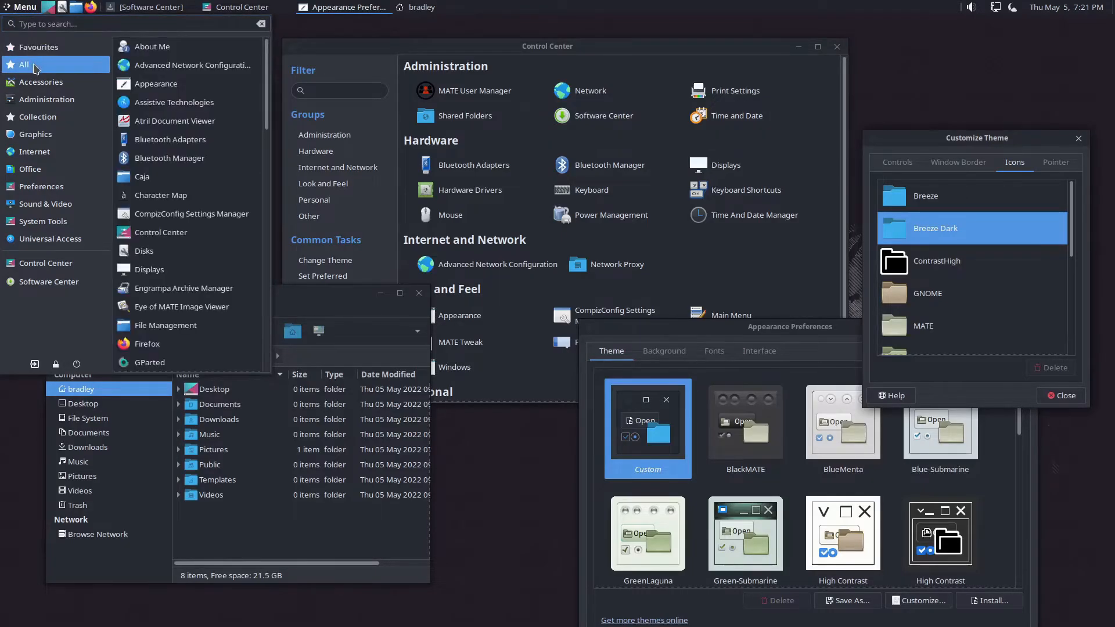
{"action": "scroll", "coordinate": [268, 70], "scroll_direction": "down", "scroll_amount": 3}
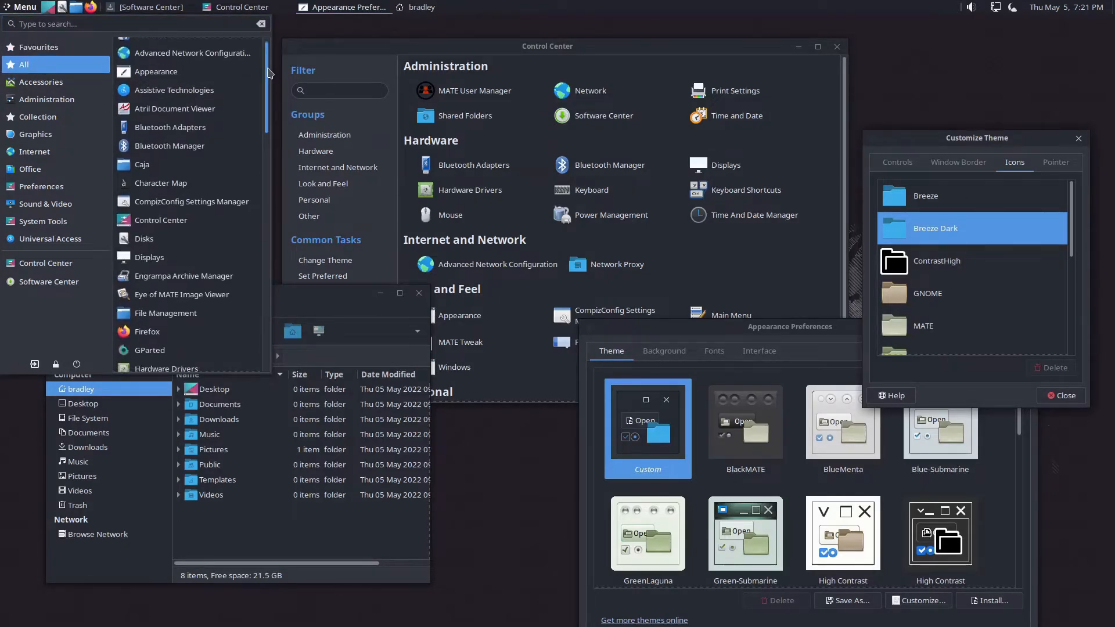
{"action": "scroll", "coordinate": [261, 93], "scroll_direction": "up", "scroll_amount": 3}
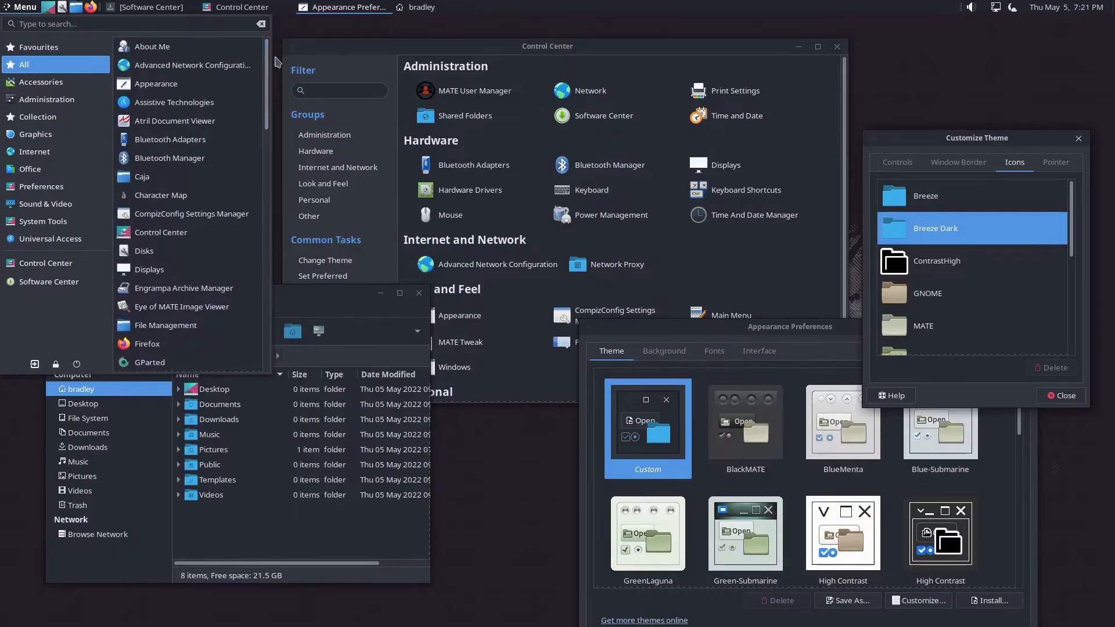
{"action": "left_click", "coordinate": [980, 218]}
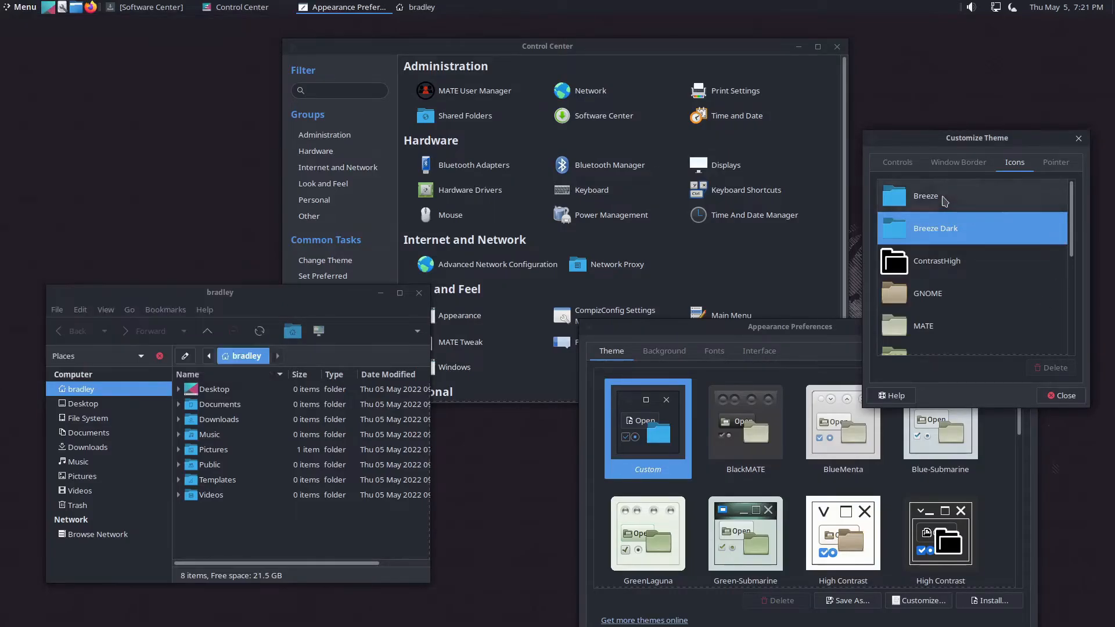
Step: Apply the Papirus icon theme and close the theme customisation
{"action": "scroll", "coordinate": [981, 233], "scroll_direction": "down", "scroll_amount": 3}
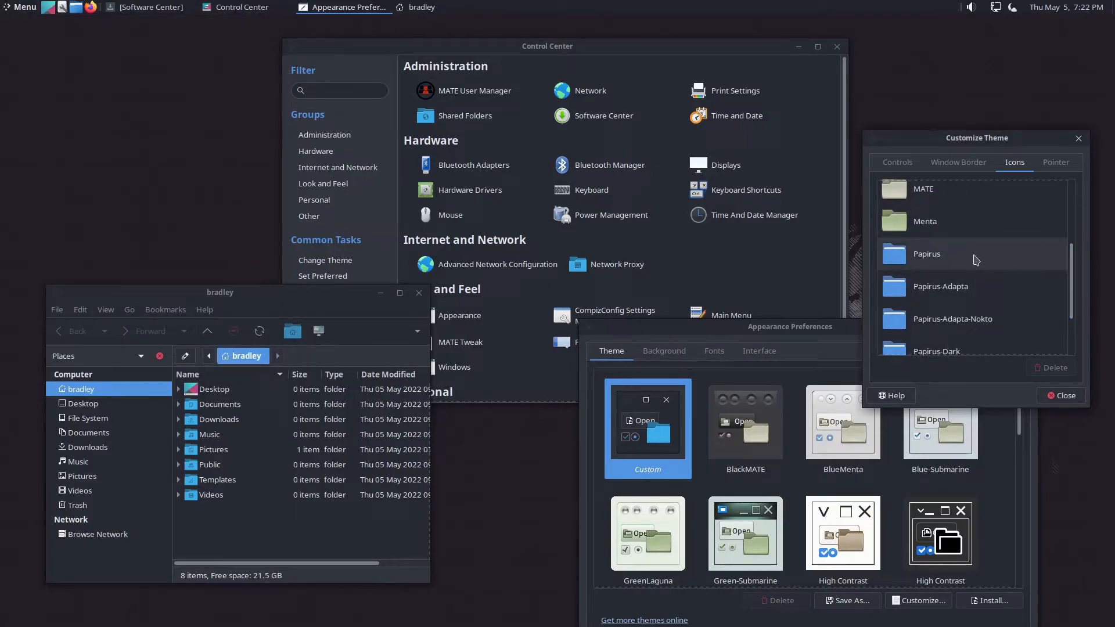
{"action": "left_click", "coordinate": [976, 260]}
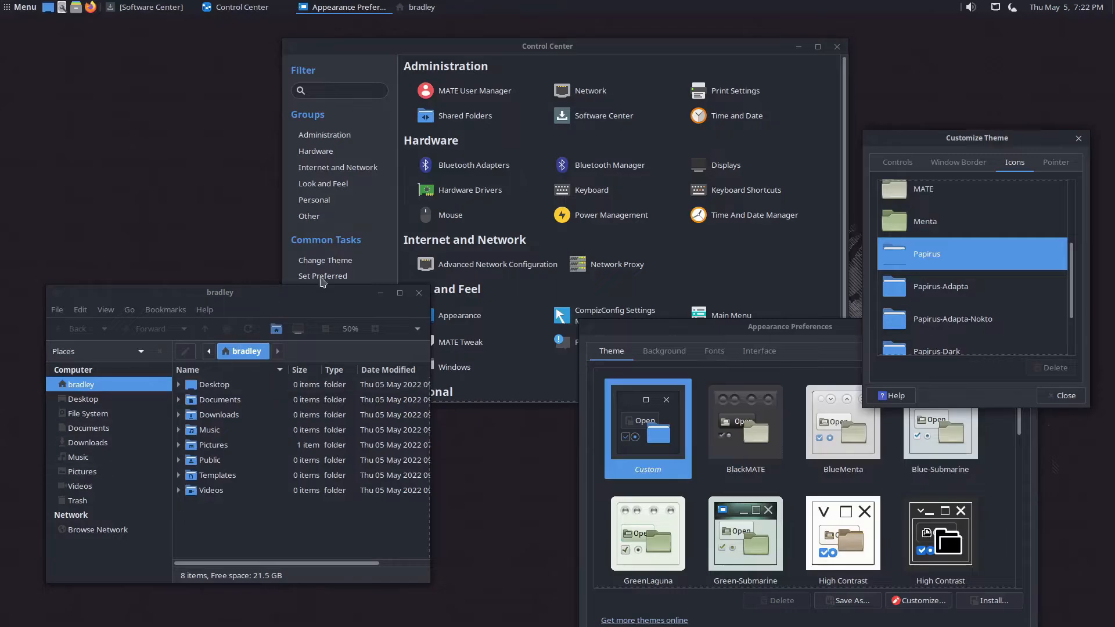
{"action": "left_click", "coordinate": [1079, 139]}
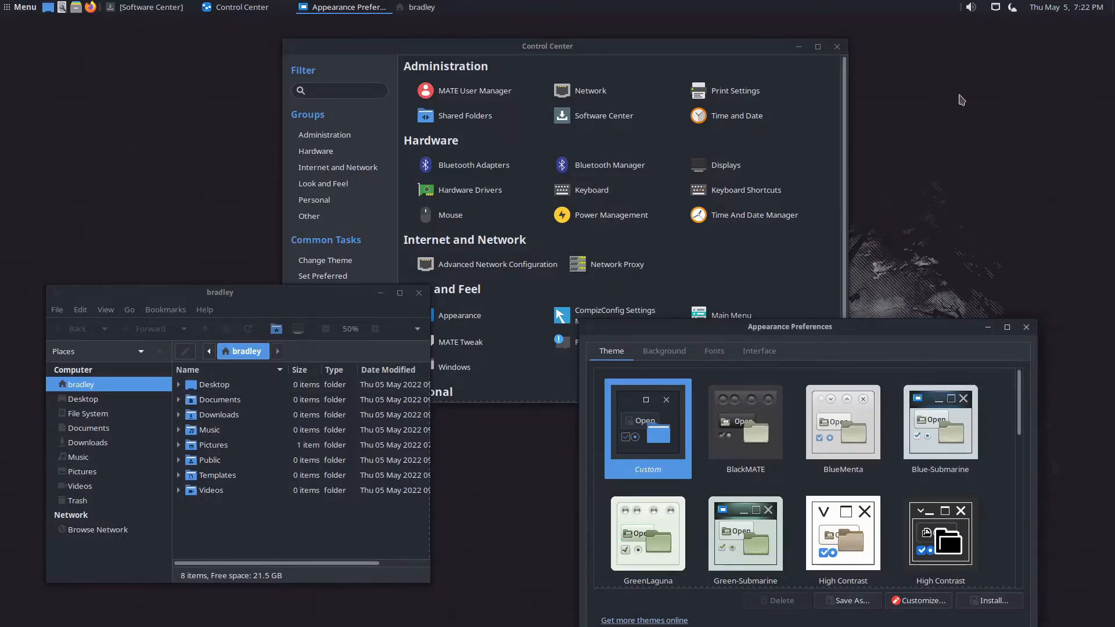
Step: Close the Appearance Preferences, home folder and Control Center windows
{"action": "left_click_drag", "start_coordinate": [918, 323], "coordinate": [920, 123]}
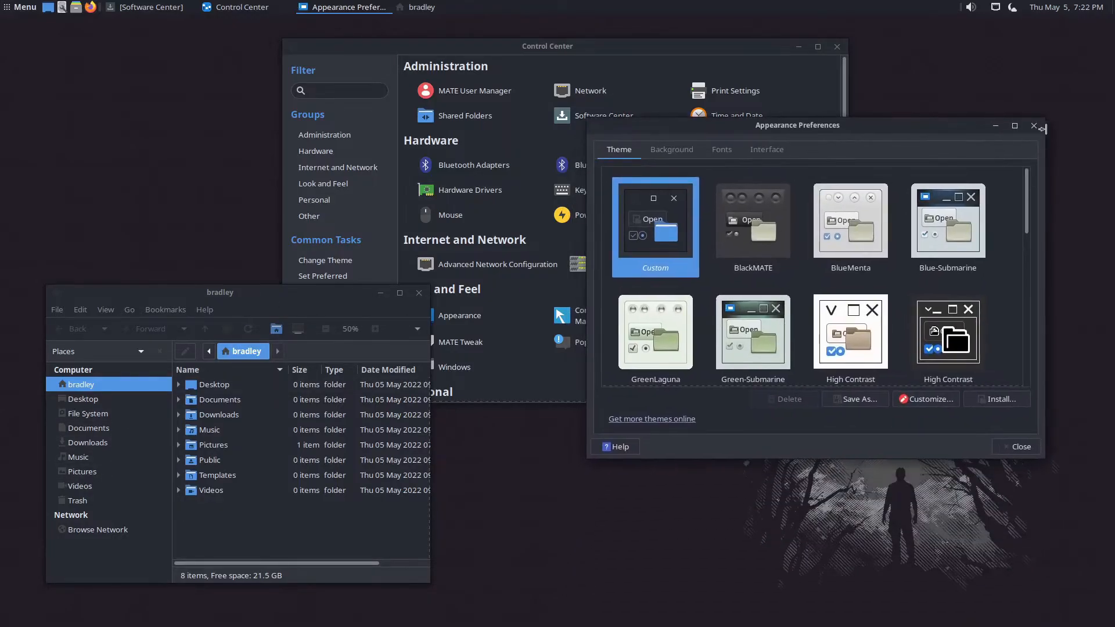
{"action": "left_click", "coordinate": [1028, 127]}
{"action": "left_click_drag", "start_coordinate": [328, 302], "coordinate": [939, 278]}
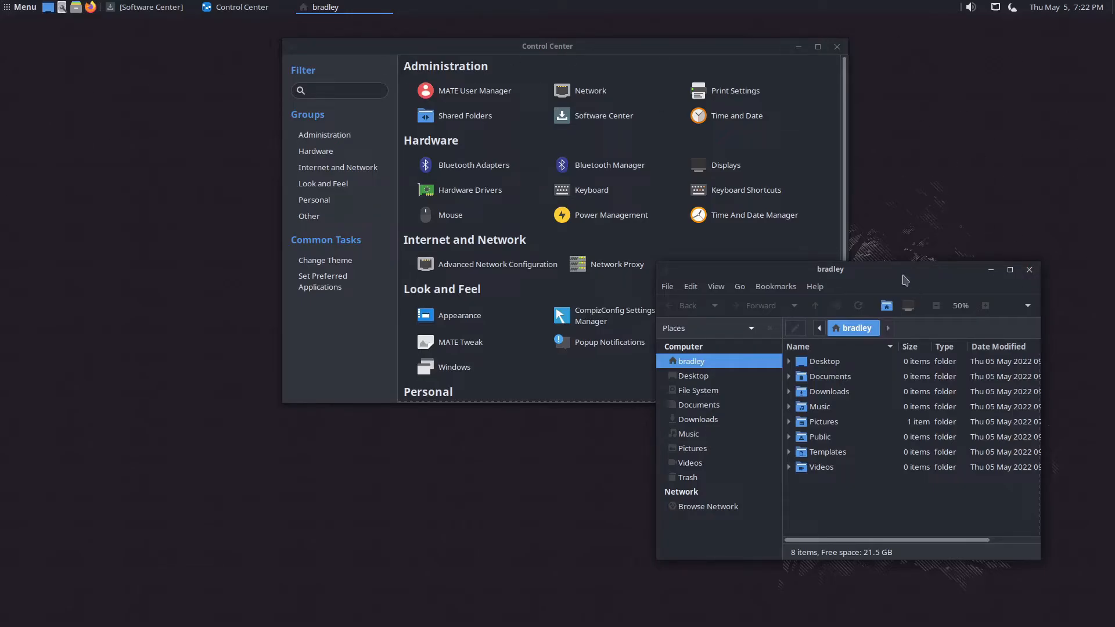
{"action": "left_click", "coordinate": [1030, 270]}
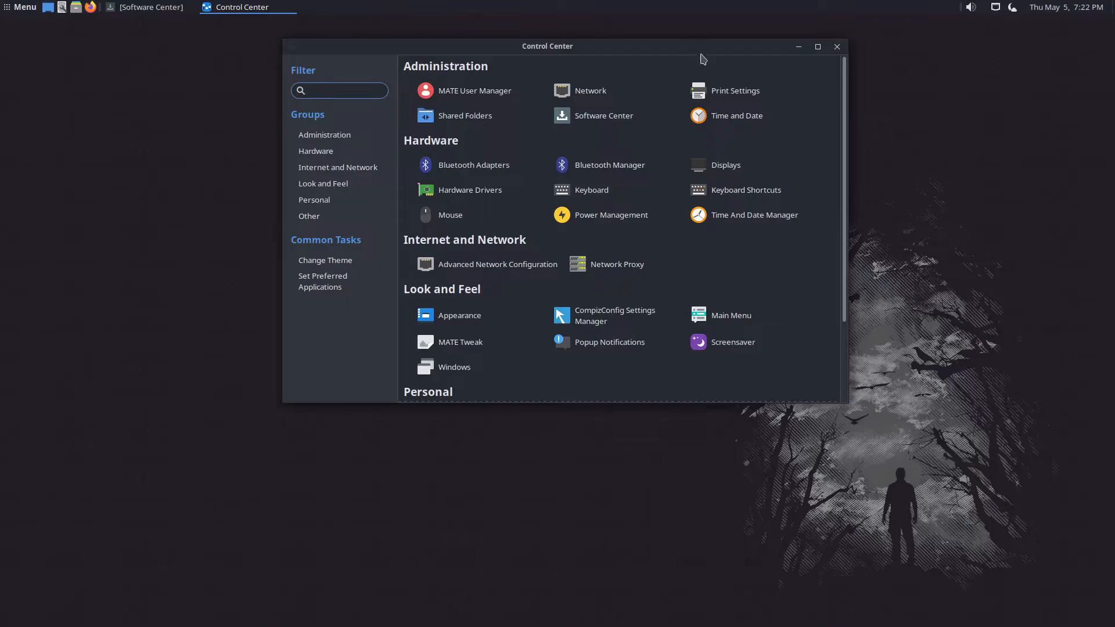
{"action": "left_click", "coordinate": [837, 46]}
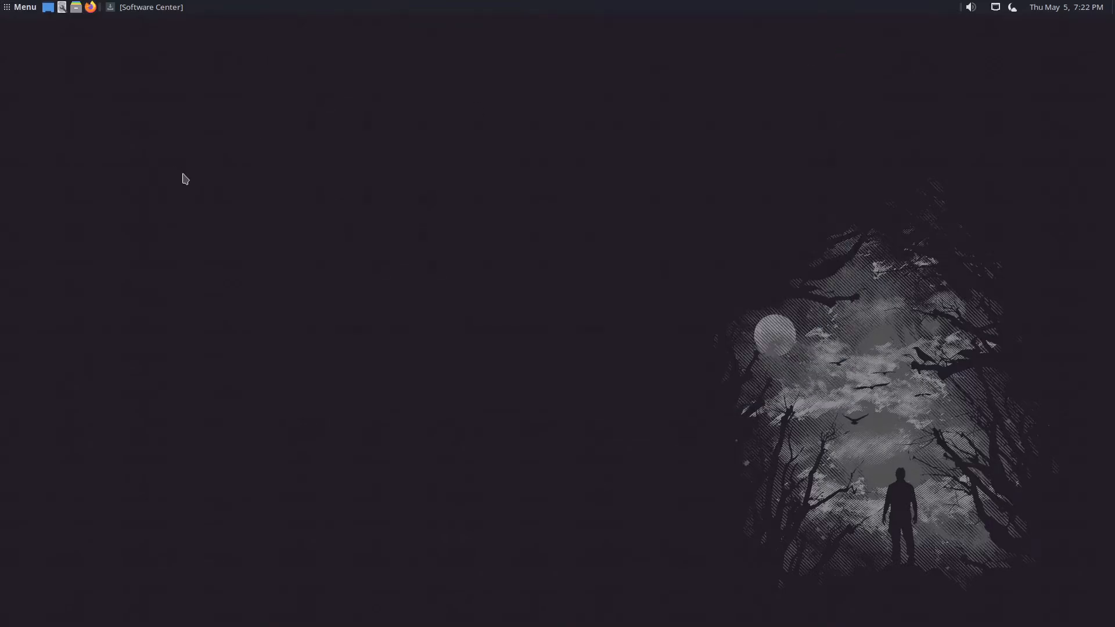
Step: Restart the system and log back in with the account password
{"action": "left_click", "coordinate": [10, 12]}
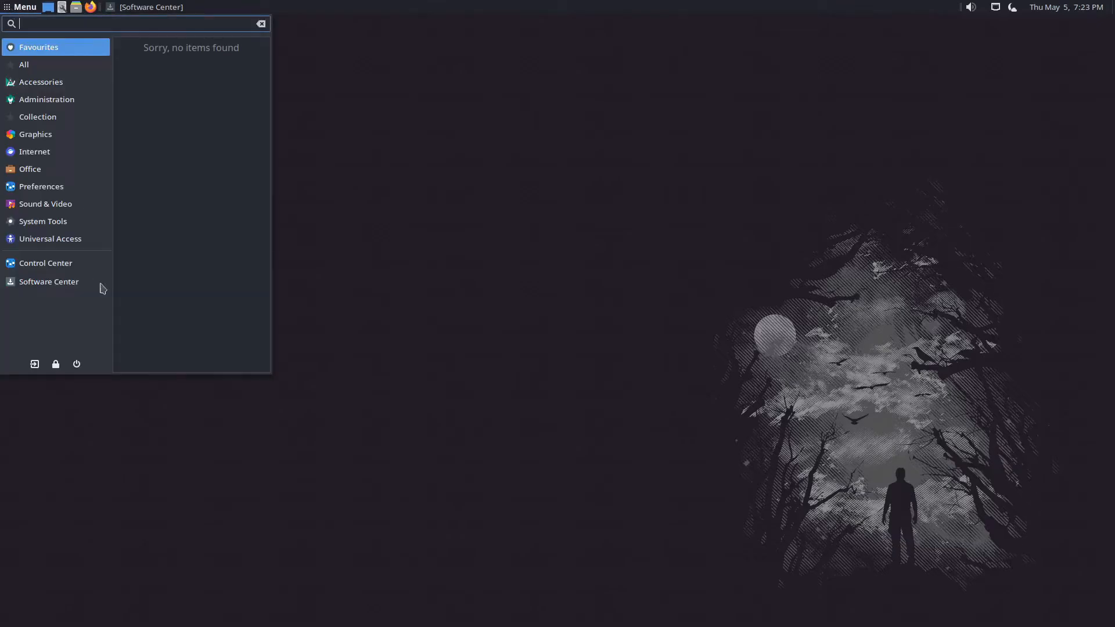
{"action": "left_click", "coordinate": [77, 363]}
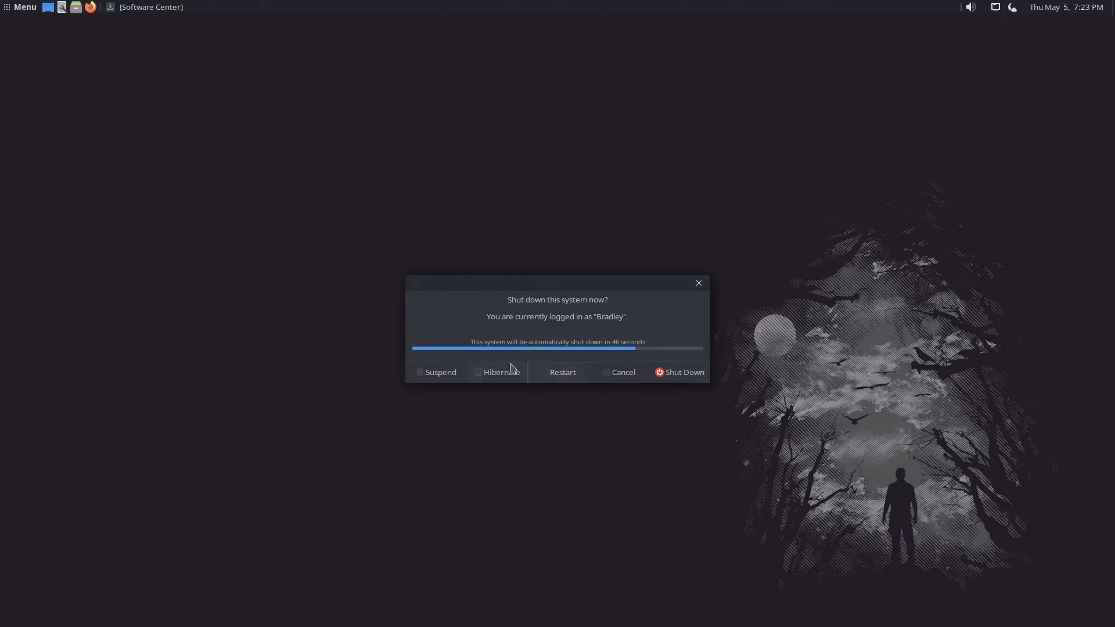
{"action": "left_click", "coordinate": [570, 373]}
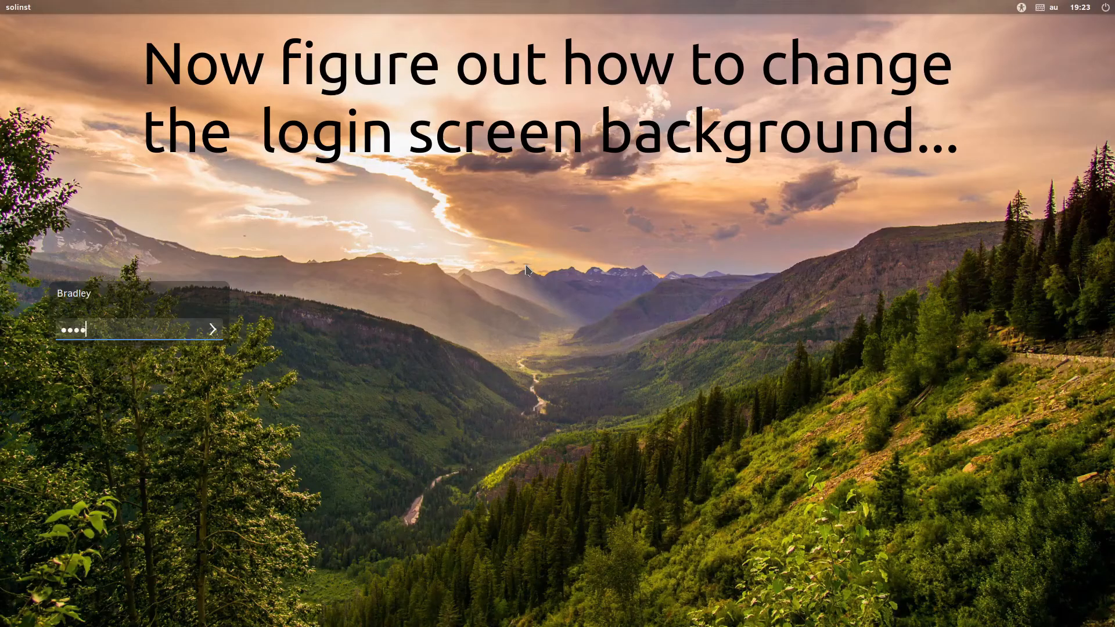
{"action": "key", "text": "Return"}
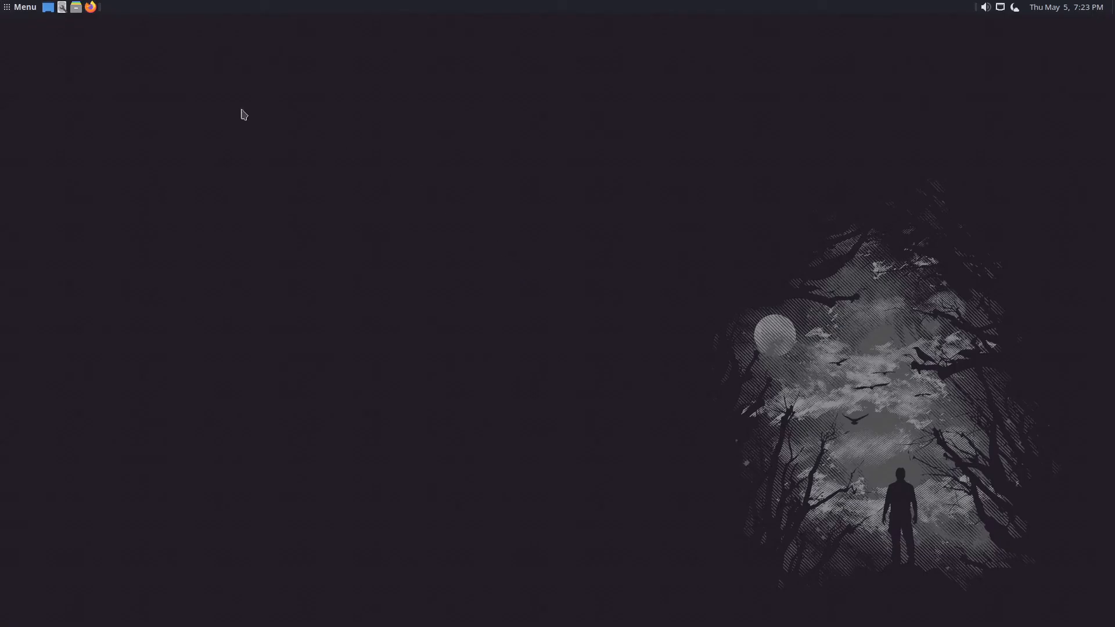
Step: Open the home folder in the file manager
{"action": "left_click", "coordinate": [76, 8]}
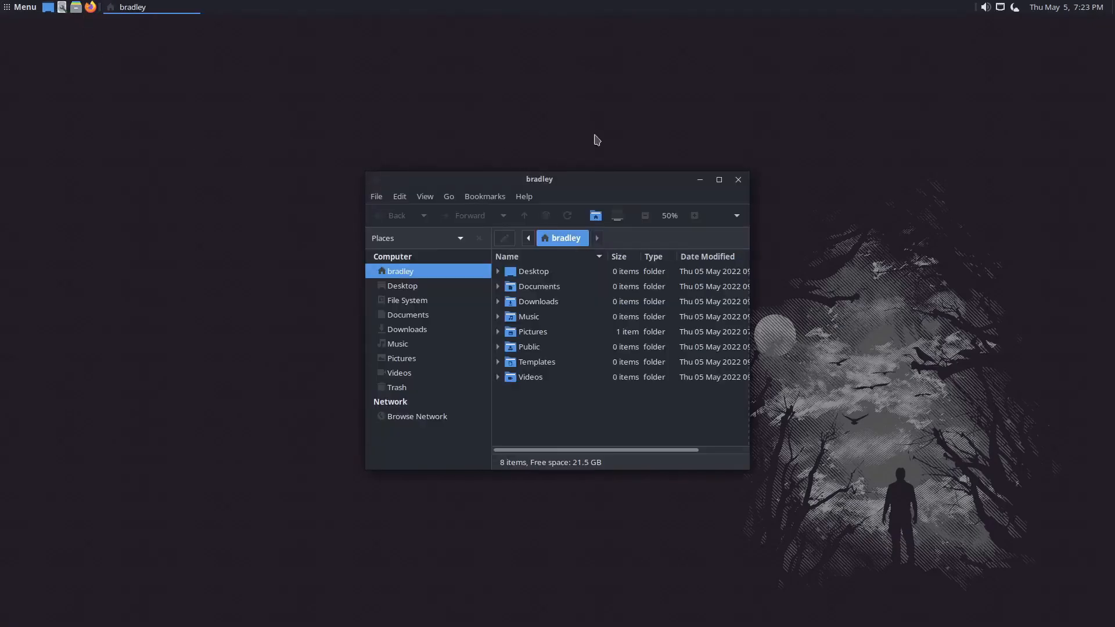
Step: Enlarge the home folder window until full modification dates fit, and reposition it clear of the application menu area
{"action": "left_click_drag", "start_coordinate": [614, 188], "coordinate": [270, 86]}
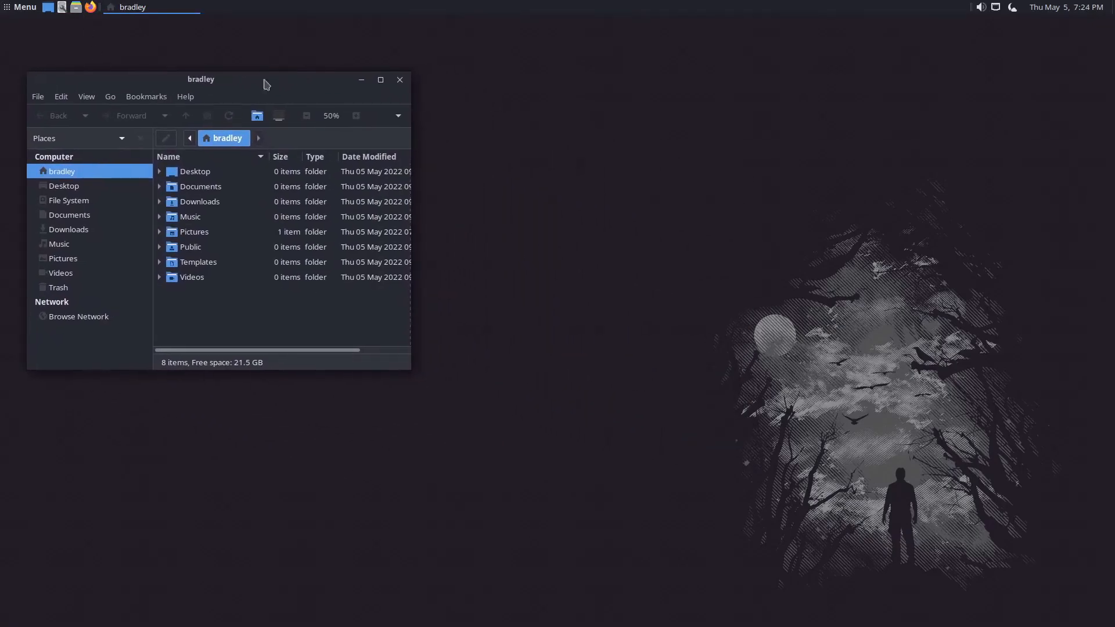
{"action": "left_click_drag", "start_coordinate": [409, 371], "coordinate": [585, 410]}
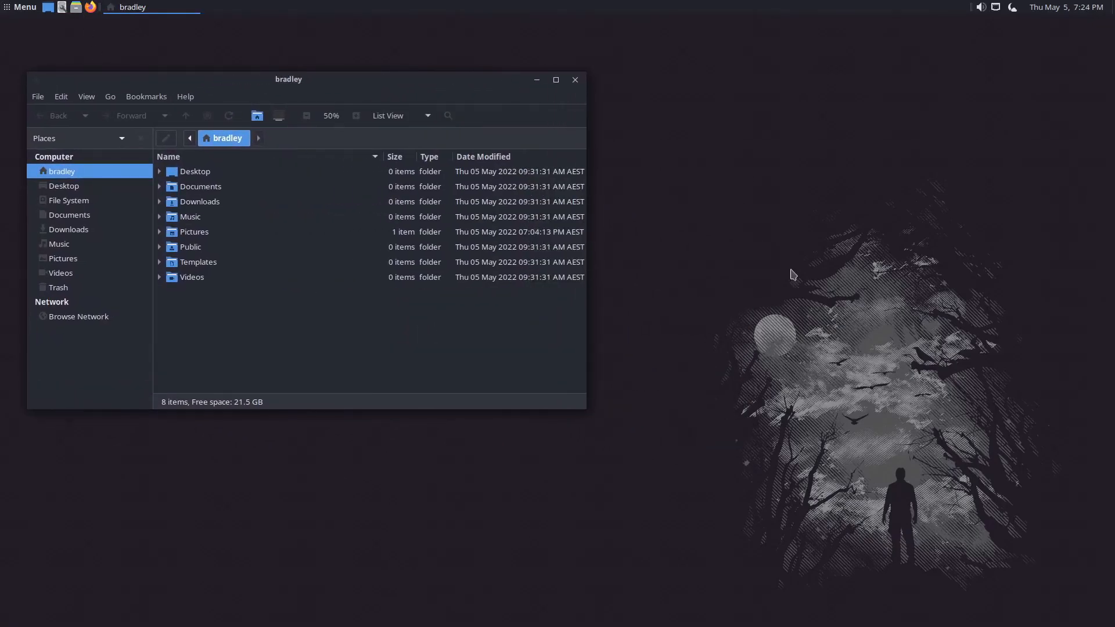
{"action": "left_click_drag", "start_coordinate": [83, 81], "coordinate": [366, 35]}
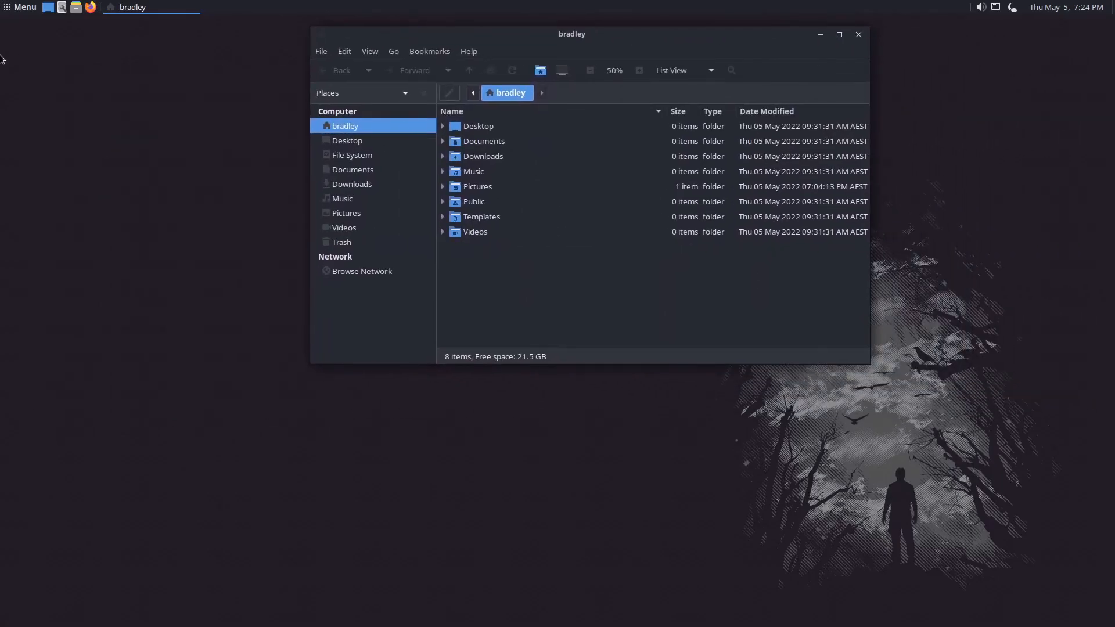
Step: Check the icons in the full application list, dismiss the list and close the home folder window
{"action": "left_click", "coordinate": [16, 8]}
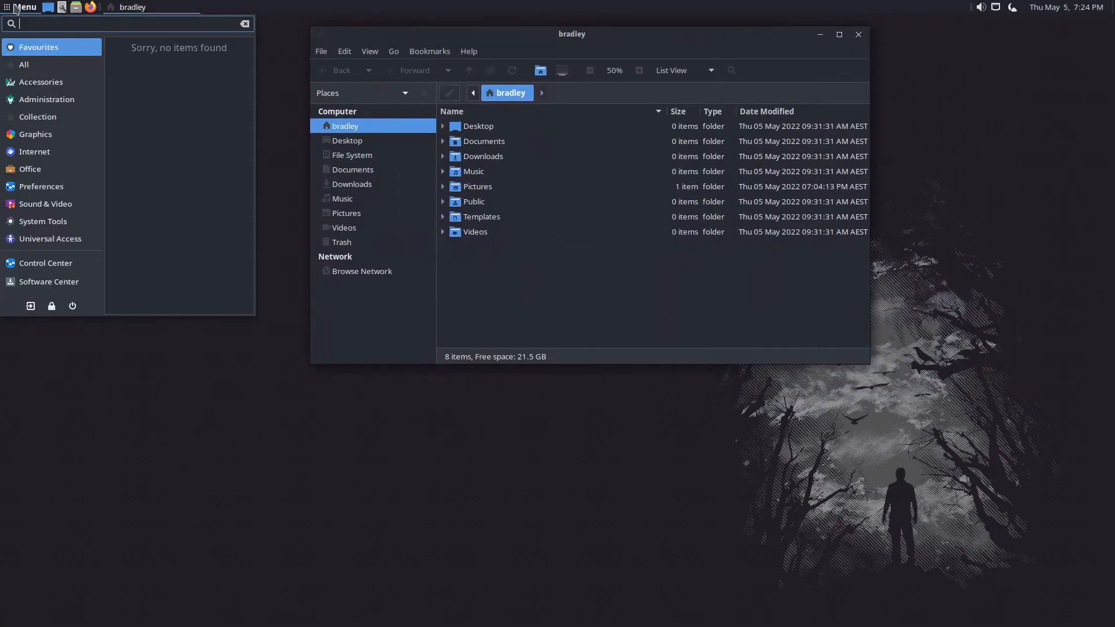
{"action": "left_click", "coordinate": [40, 66]}
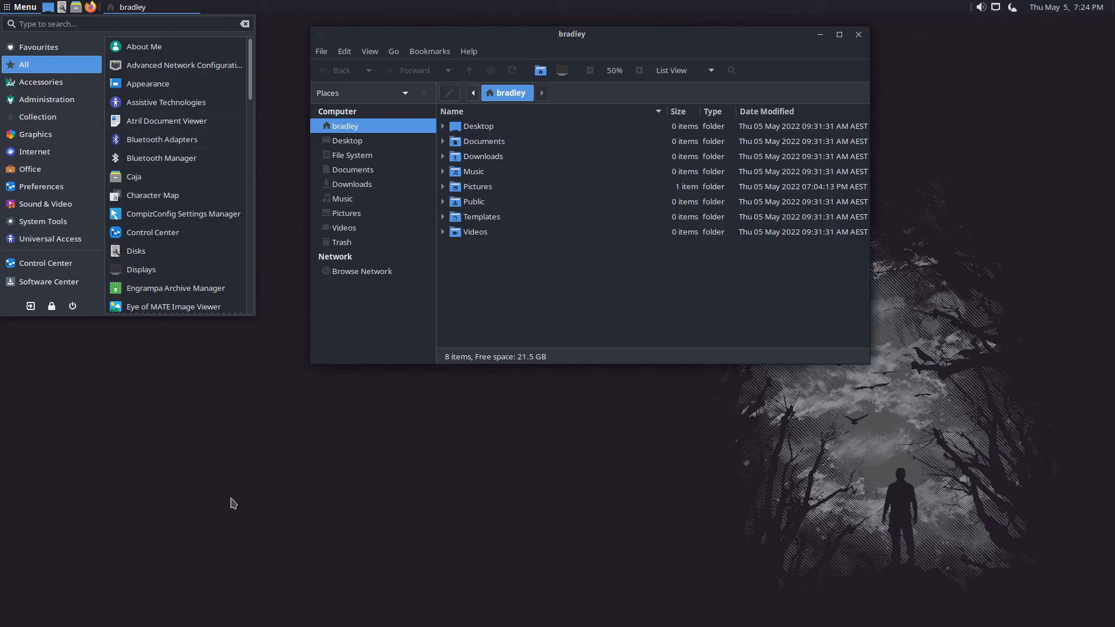
{"action": "left_click", "coordinate": [183, 432]}
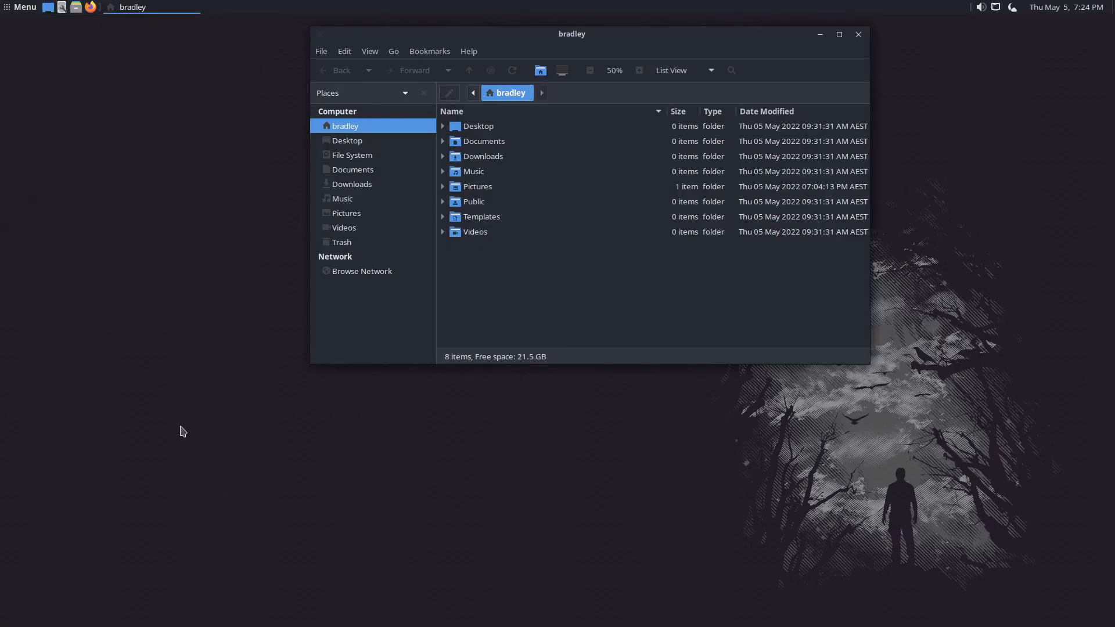
{"action": "left_click", "coordinate": [859, 35]}
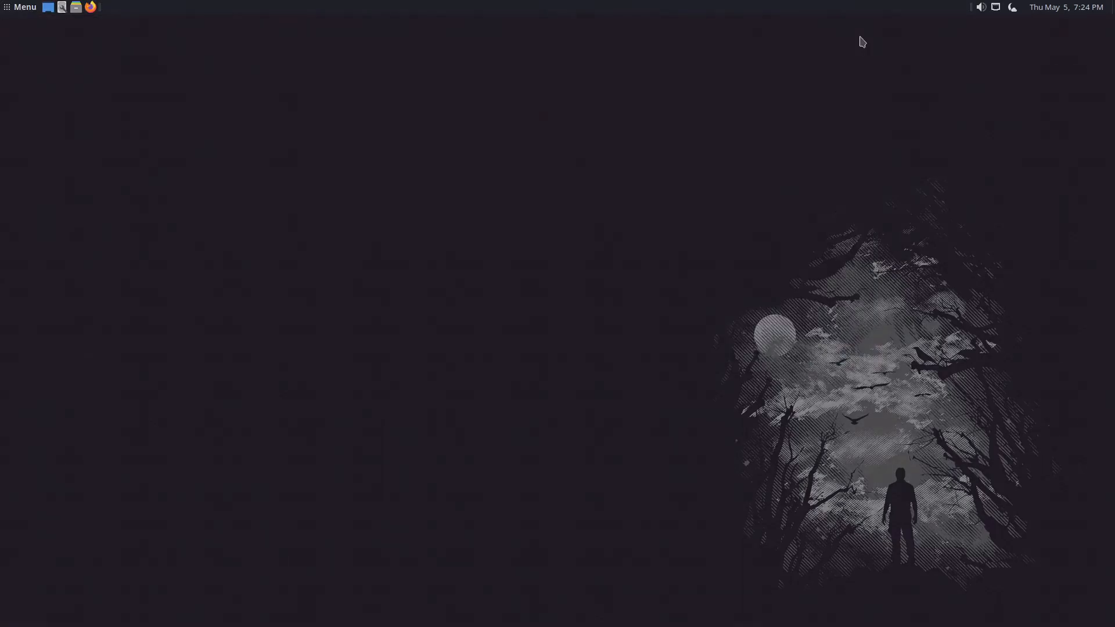